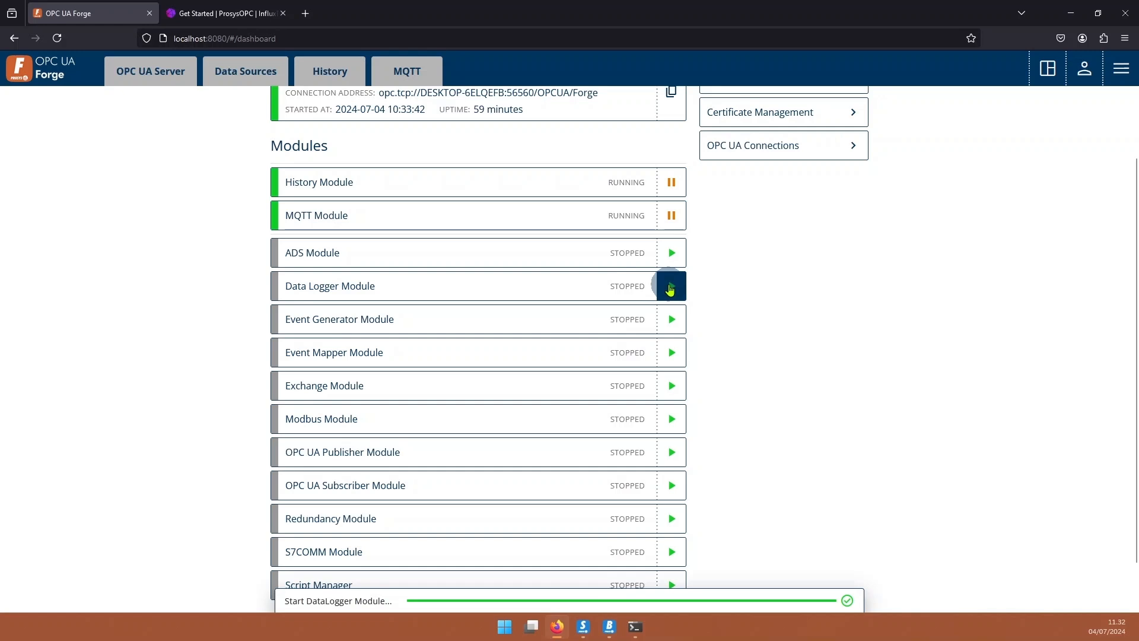
Scroll back to the top of the dashboard with the Data Logger Module running.
{"action": "scroll", "coordinate": [240, 249], "scroll_direction": "up", "scroll_amount": 2}
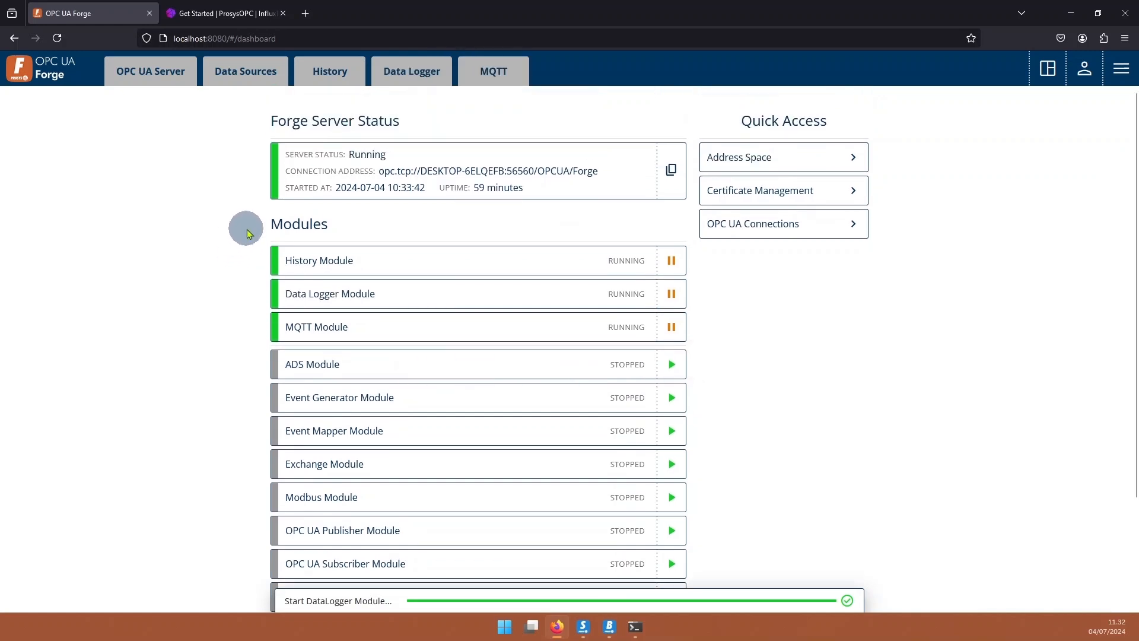
Start a new data sink named InfluxSink with Sink Type Influx.
{"action": "left_click", "coordinate": [415, 72]}
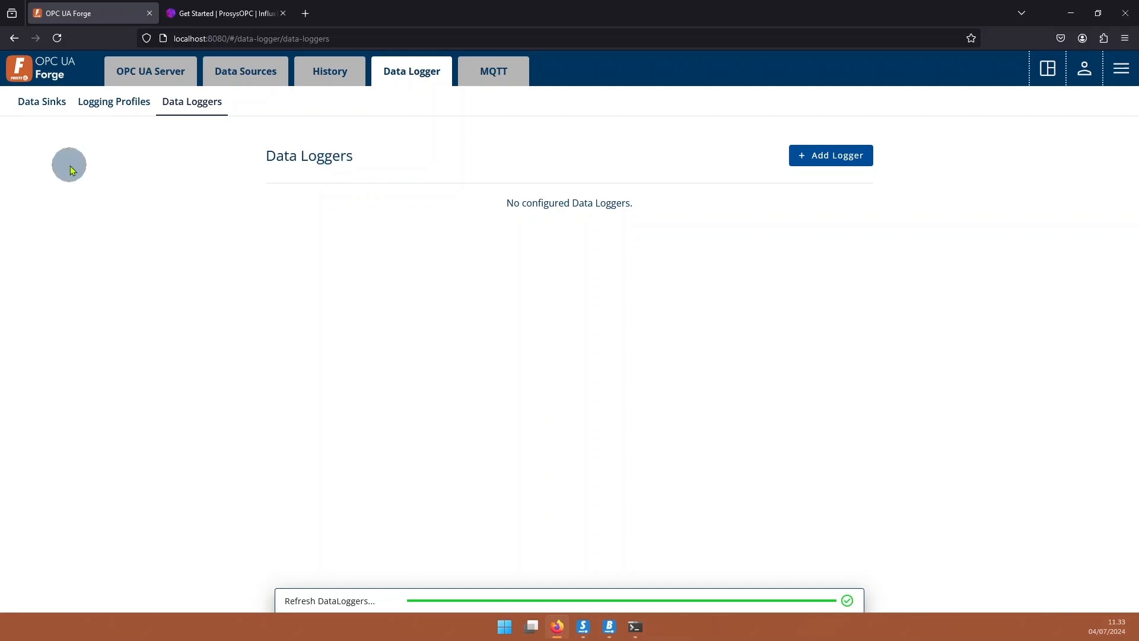
{"action": "left_click", "coordinate": [42, 104]}
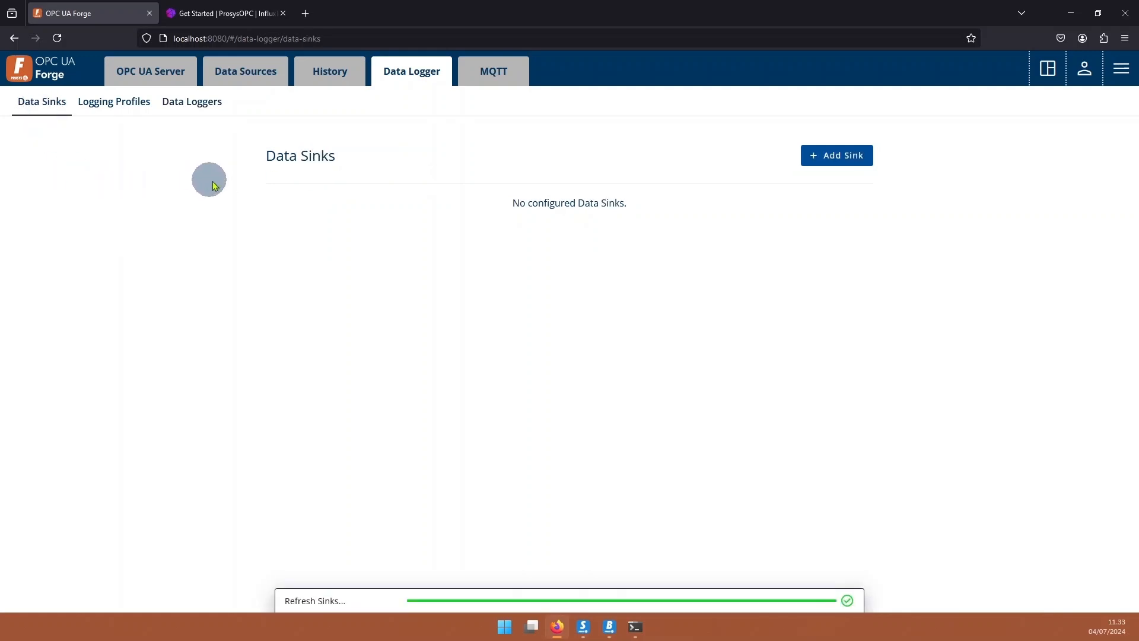
{"action": "left_click", "coordinate": [841, 156]}
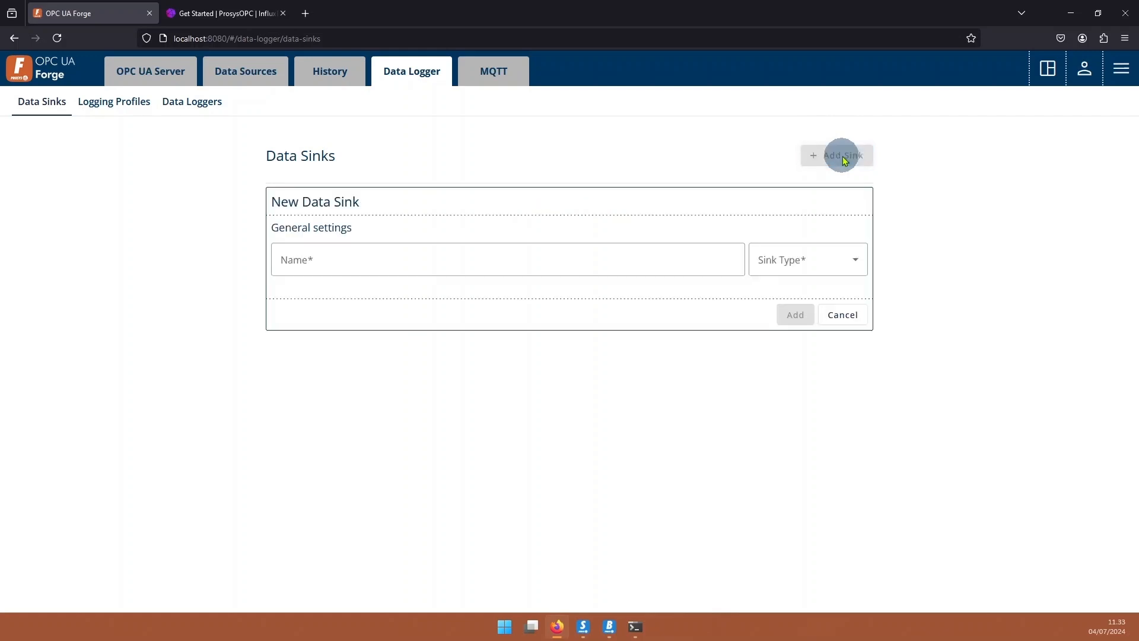
{"action": "left_click", "coordinate": [507, 255]}
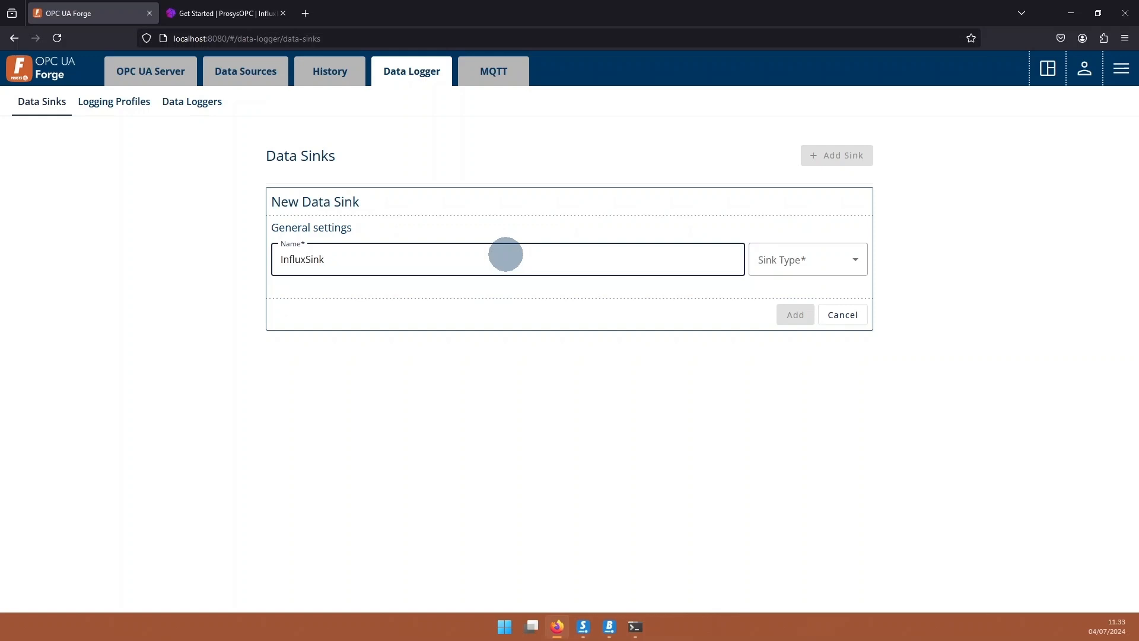
{"action": "left_click", "coordinate": [801, 261]}
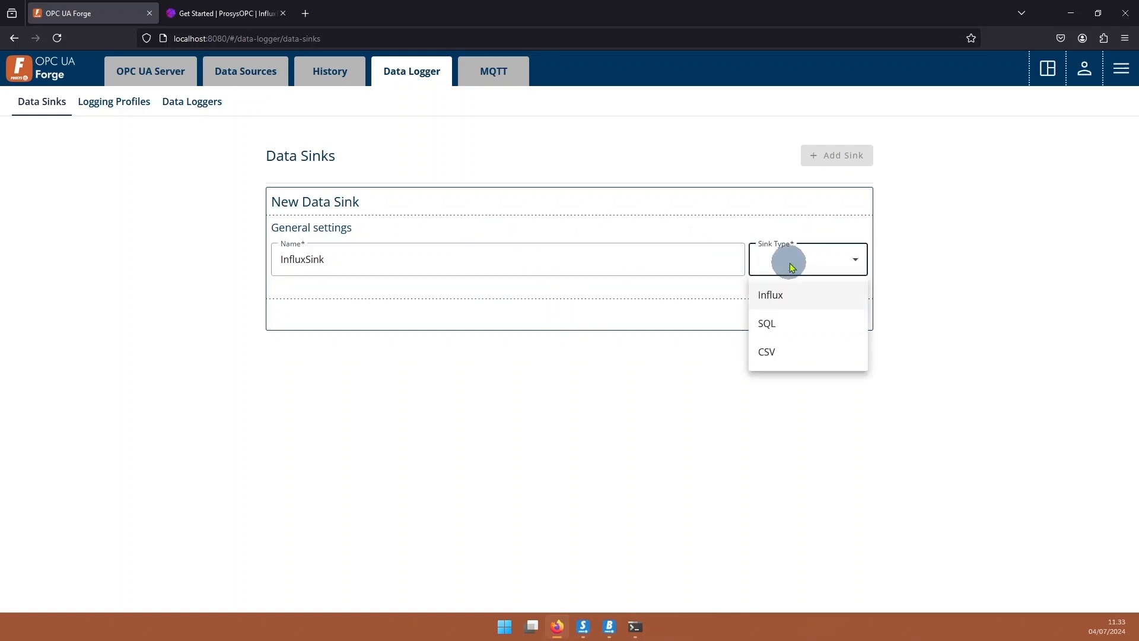
{"action": "left_click", "coordinate": [804, 297]}
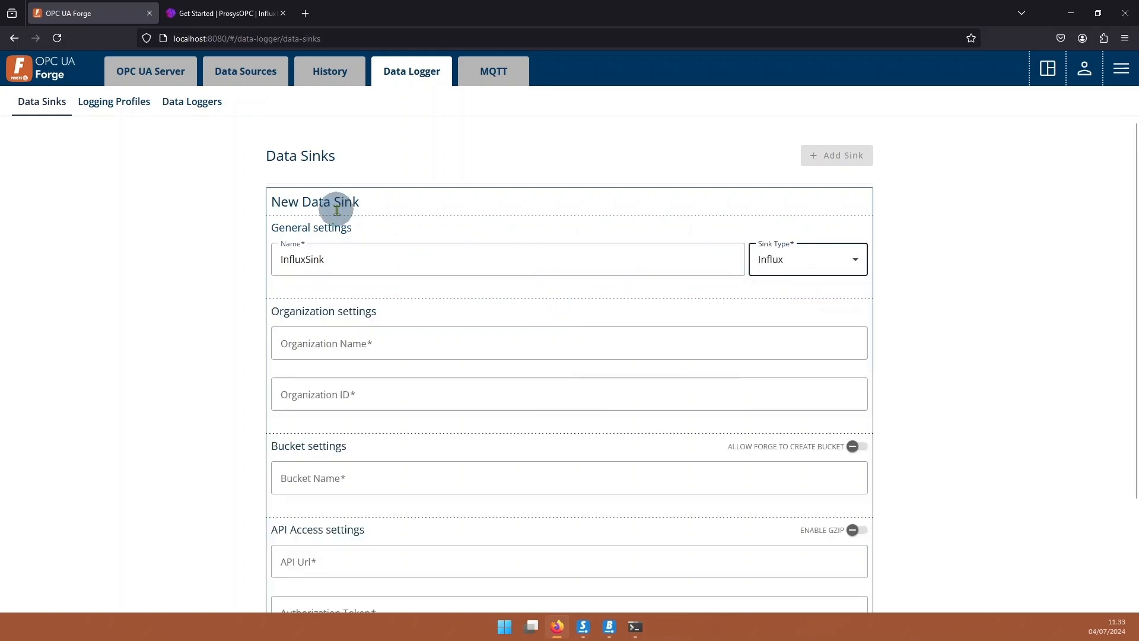
Sign in to InfluxDB with the admin username and password, declining to save it.
{"action": "left_click", "coordinate": [232, 13]}
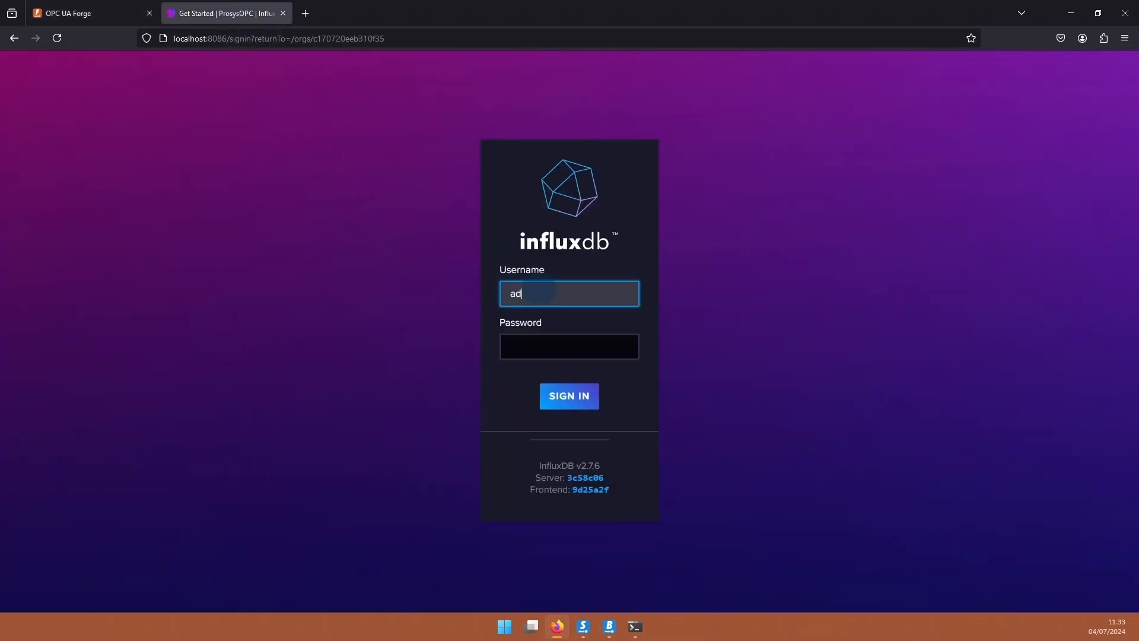
{"action": "left_click", "coordinate": [539, 290]}
{"action": "type", "text": "admindemo"}
{"action": "key", "text": "Tab"}
{"action": "type", "text": "•"}
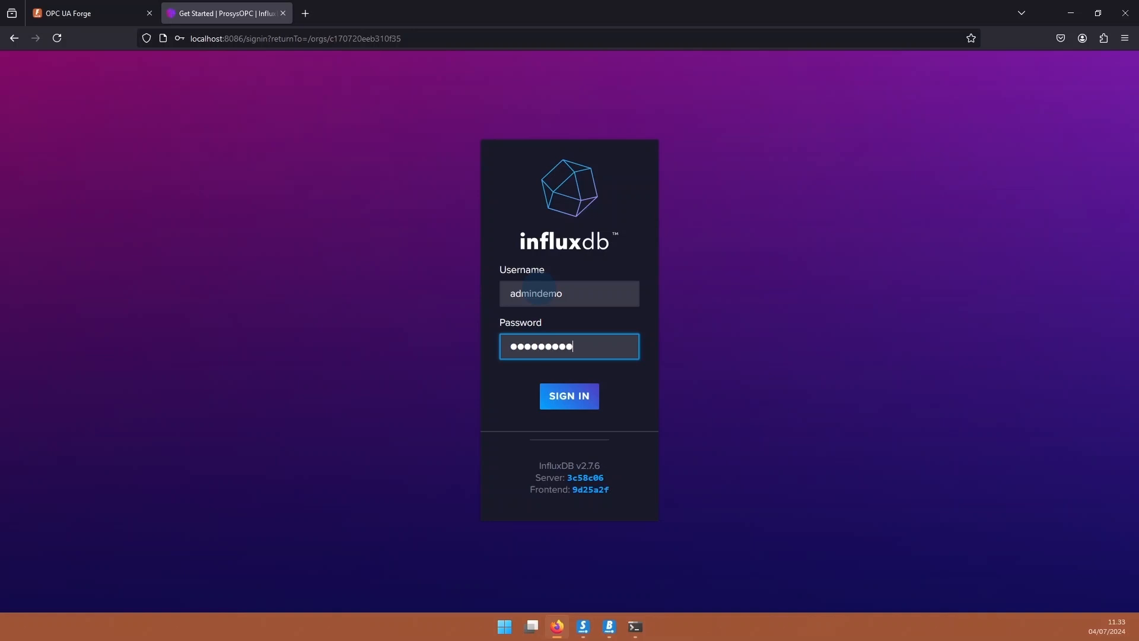
{"action": "key", "text": "Return"}
{"action": "left_click", "coordinate": [344, 182]}
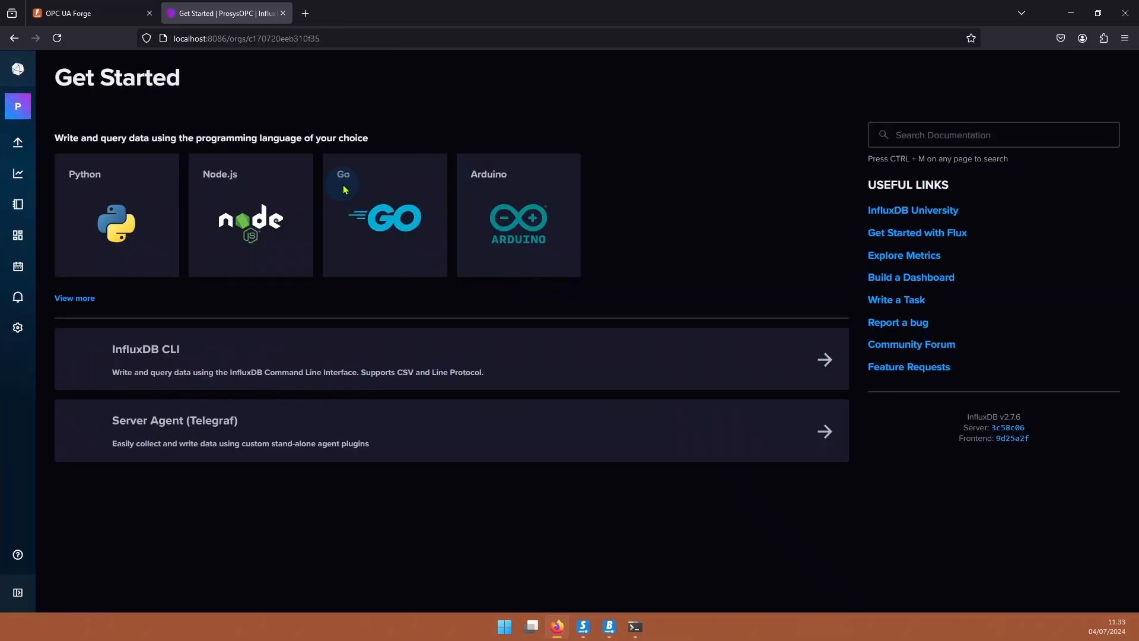
Paste the ProsysOPC organization name into InfluxSink, then copy the Organization ID.
{"action": "left_click", "coordinate": [104, 13]}
{"action": "left_click", "coordinate": [304, 344]}
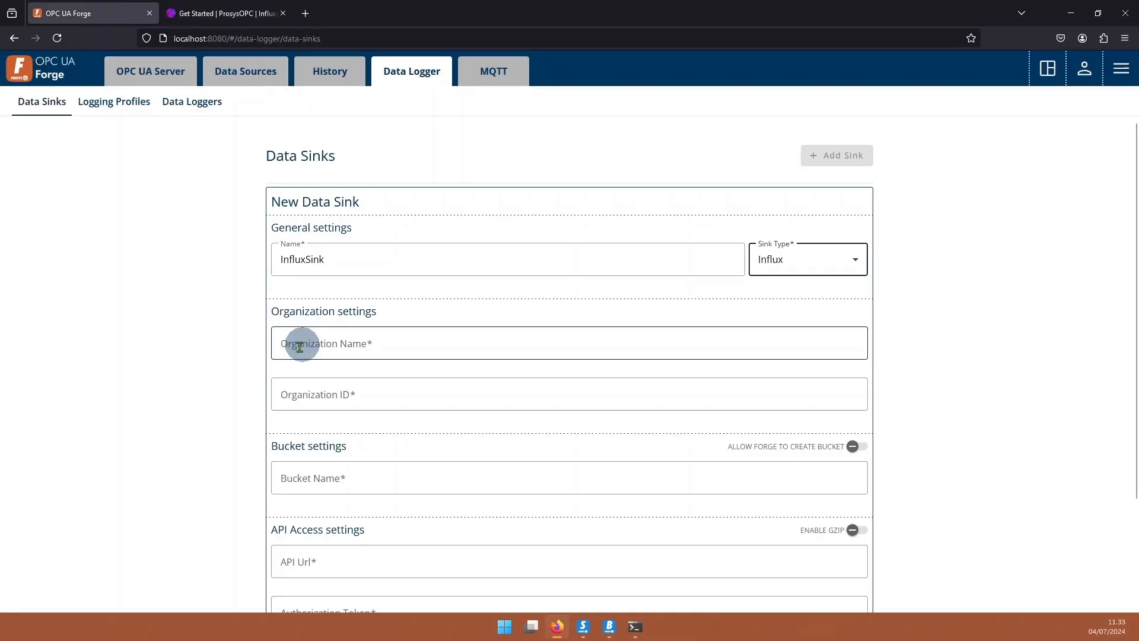
{"action": "scroll", "coordinate": [362, 335], "scroll_direction": "down", "scroll_amount": 2}
{"action": "left_click", "coordinate": [199, 13]}
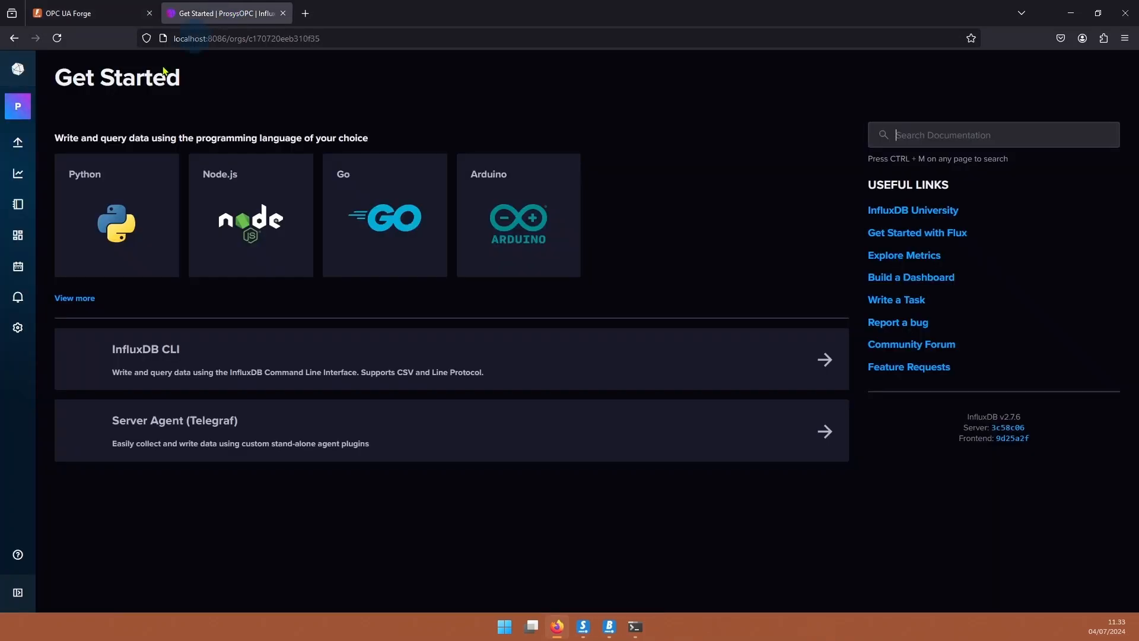
{"action": "mouse_move", "coordinate": [18, 110]}
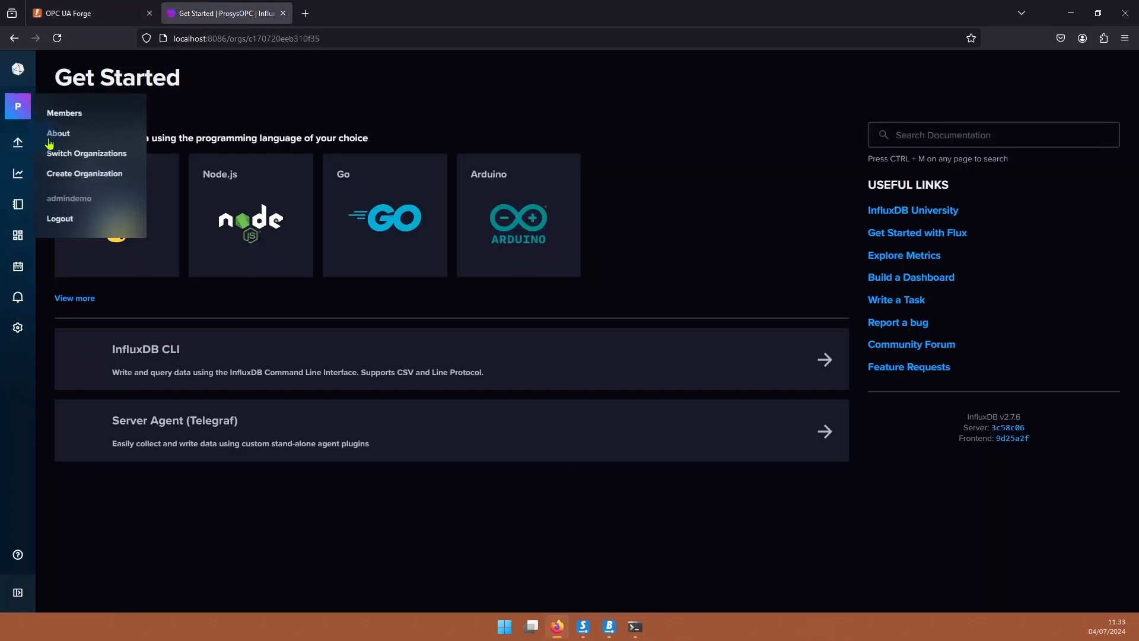
{"action": "left_click", "coordinate": [45, 139]}
{"action": "left_click", "coordinate": [118, 279]}
{"action": "left_click", "coordinate": [110, 16]}
{"action": "left_click", "coordinate": [380, 267]}
{"action": "key", "text": "ctrl+v"}
{"action": "left_click", "coordinate": [219, 13]}
{"action": "left_click", "coordinate": [666, 372]}
Paste the Organization ID, allow Forge to create the bucket, and name it TestBucket.
{"action": "left_click", "coordinate": [84, 13]}
{"action": "left_click", "coordinate": [385, 316]}
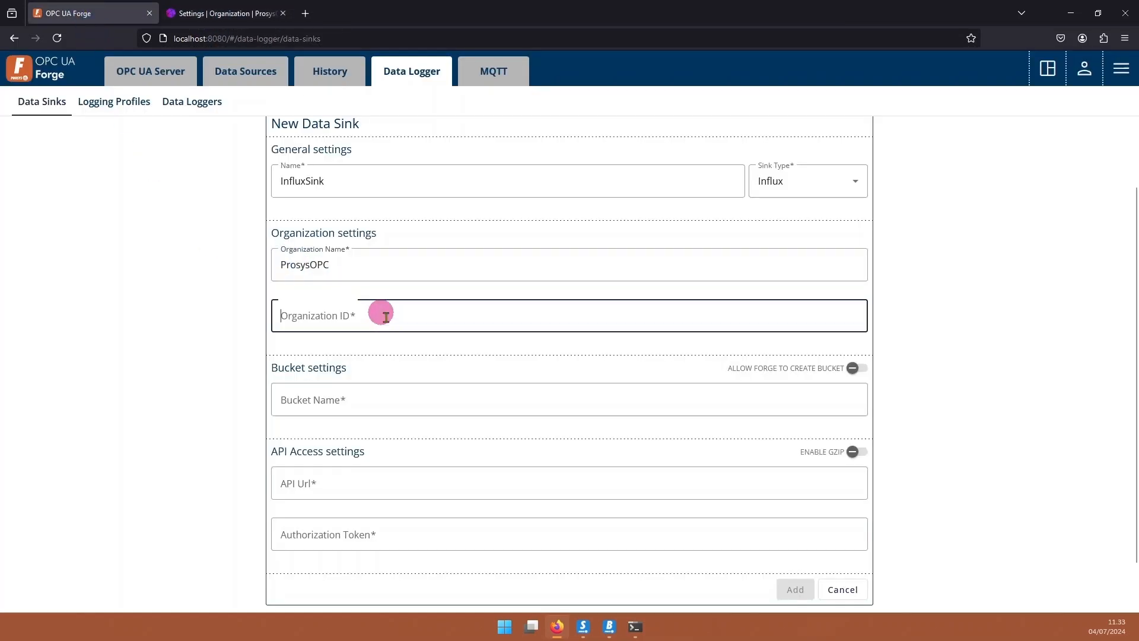
{"action": "key", "text": "ctrl+v"}
{"action": "scroll", "coordinate": [395, 325], "scroll_direction": "down", "scroll_amount": 2}
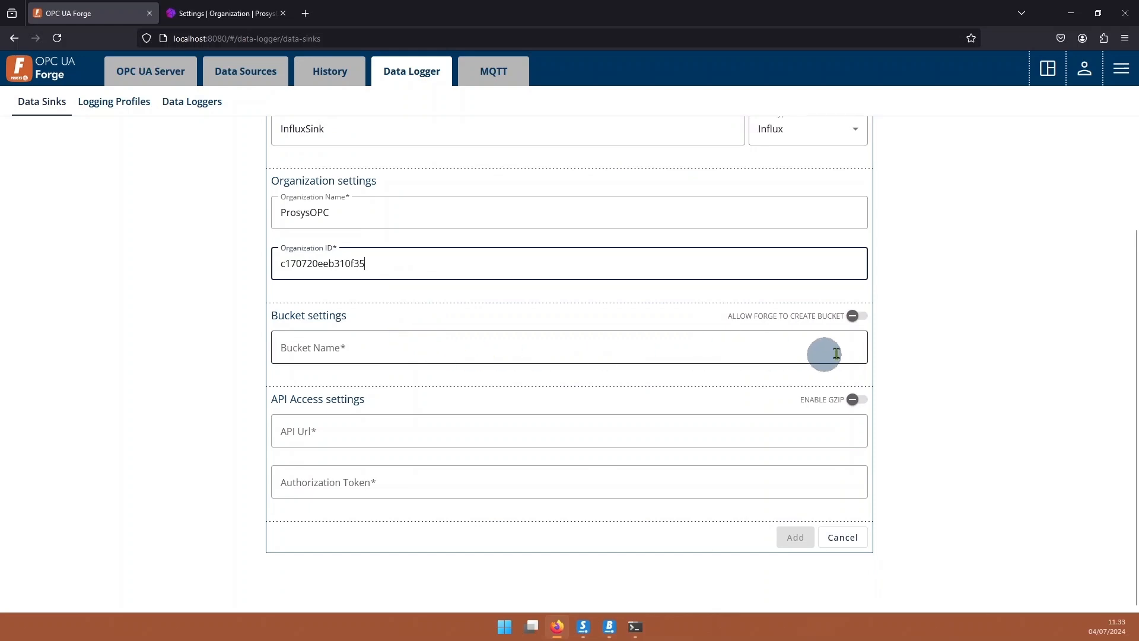
{"action": "left_click", "coordinate": [856, 315]}
{"action": "left_click", "coordinate": [470, 347]}
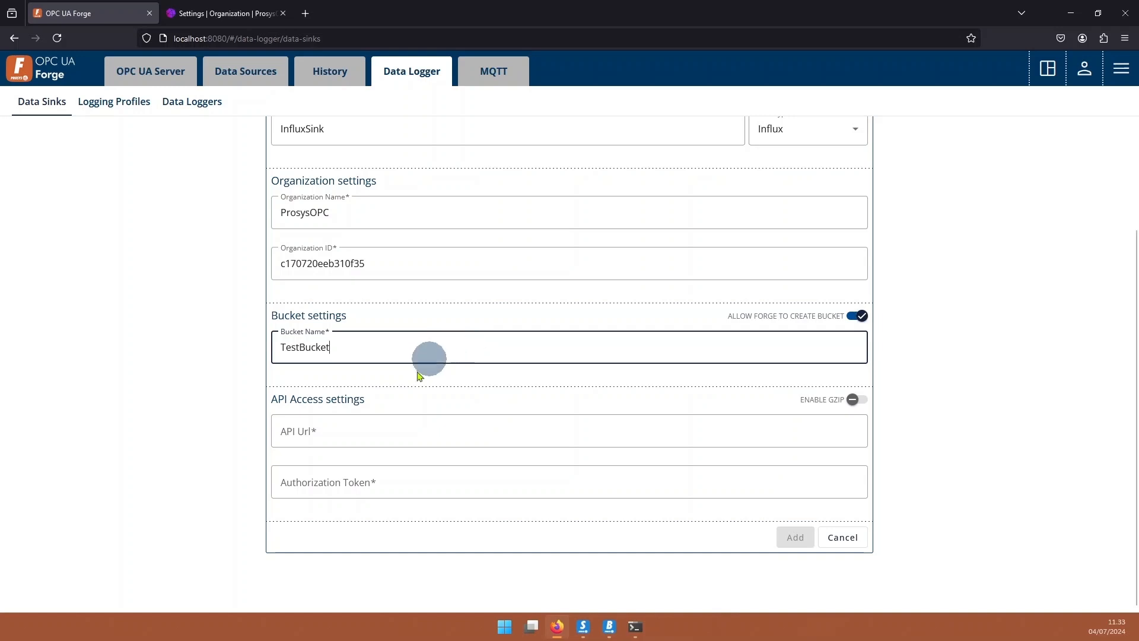
{"action": "left_click", "coordinate": [218, 11]}
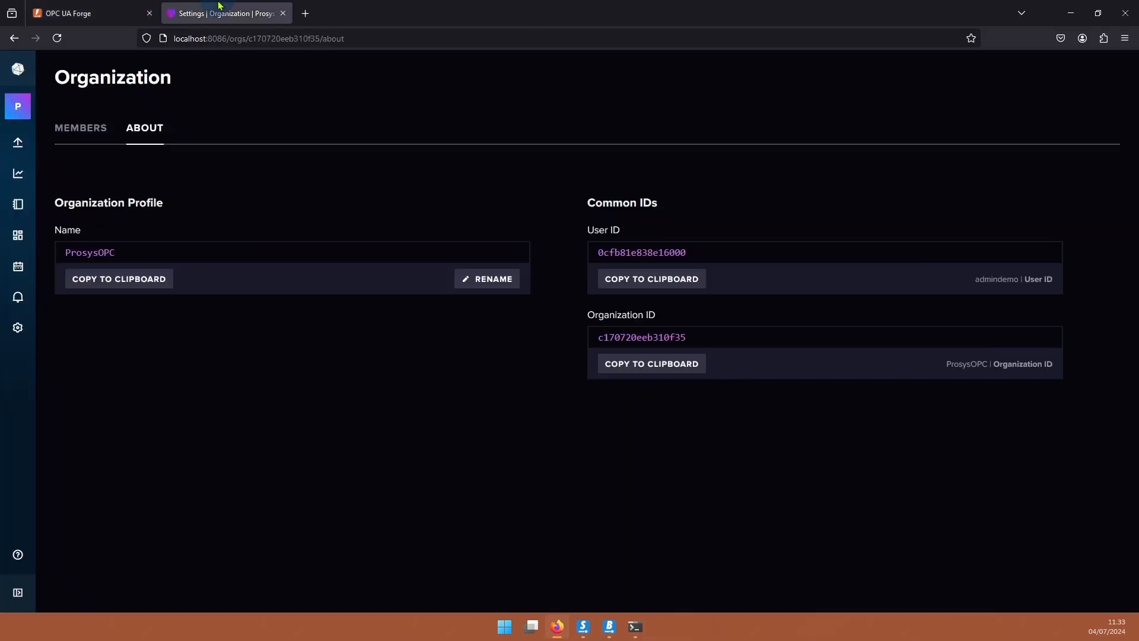
{"action": "left_click", "coordinate": [372, 38]}
{"action": "left_click", "coordinate": [59, 13]}
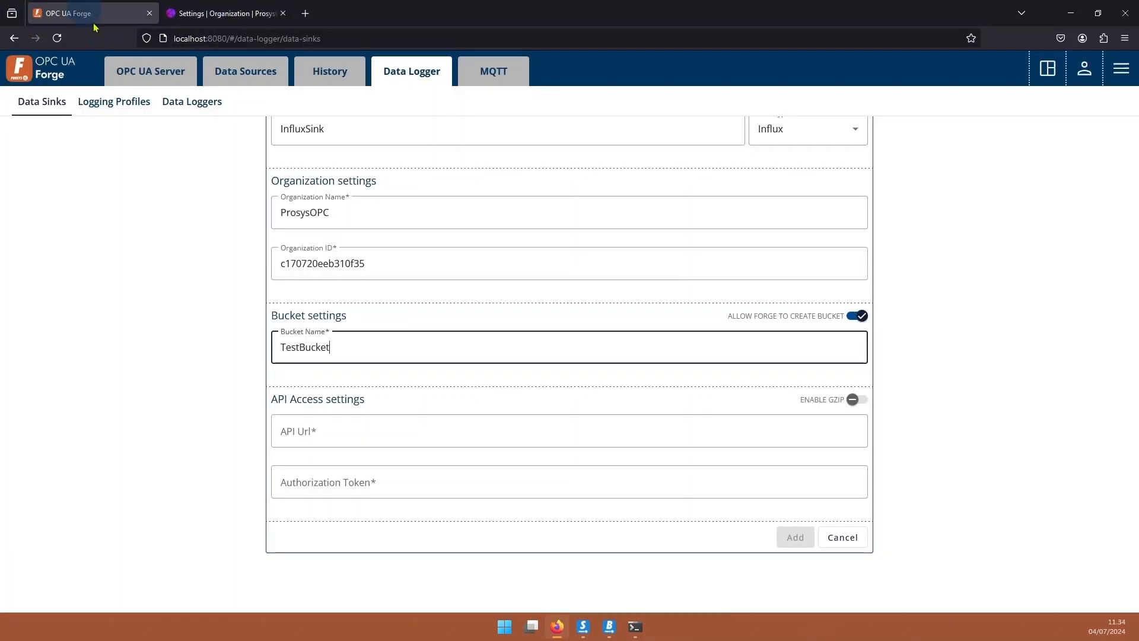
{"action": "left_click", "coordinate": [369, 428]}
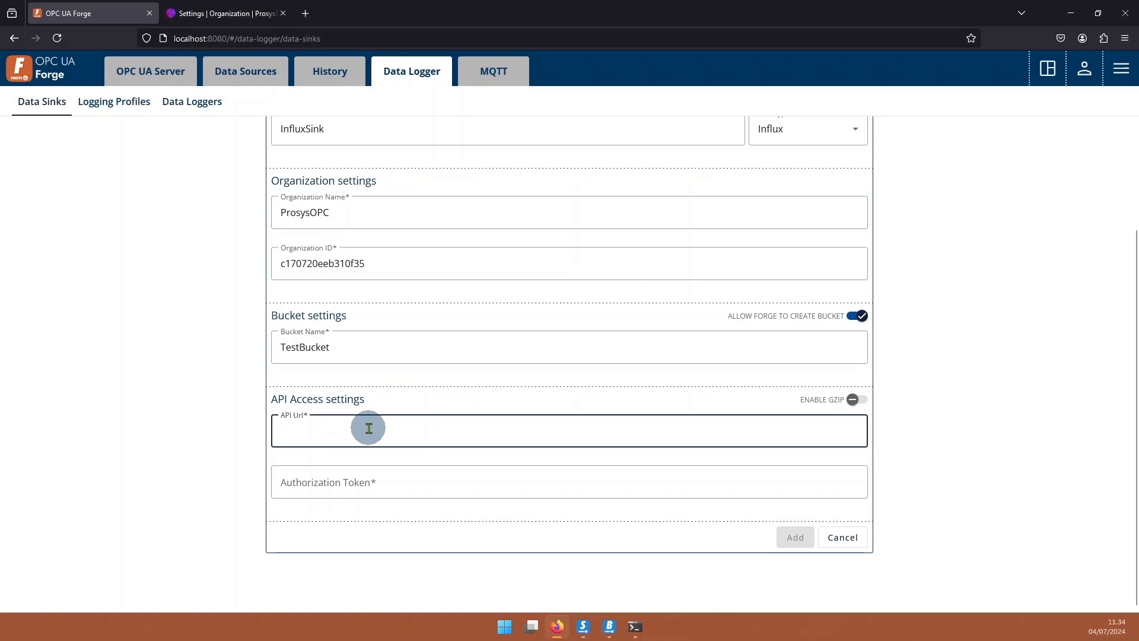
{"action": "key", "text": "ctrl+v"}
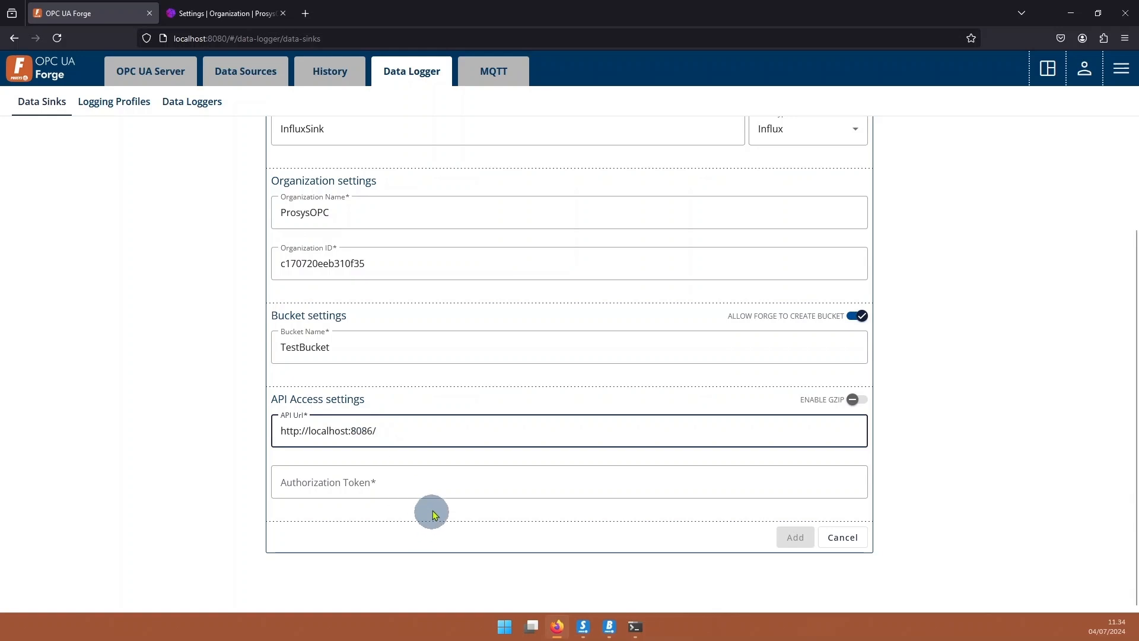
Paste the InfluxDB authorization token and save the InfluxSink sink.
{"action": "left_click", "coordinate": [437, 482]}
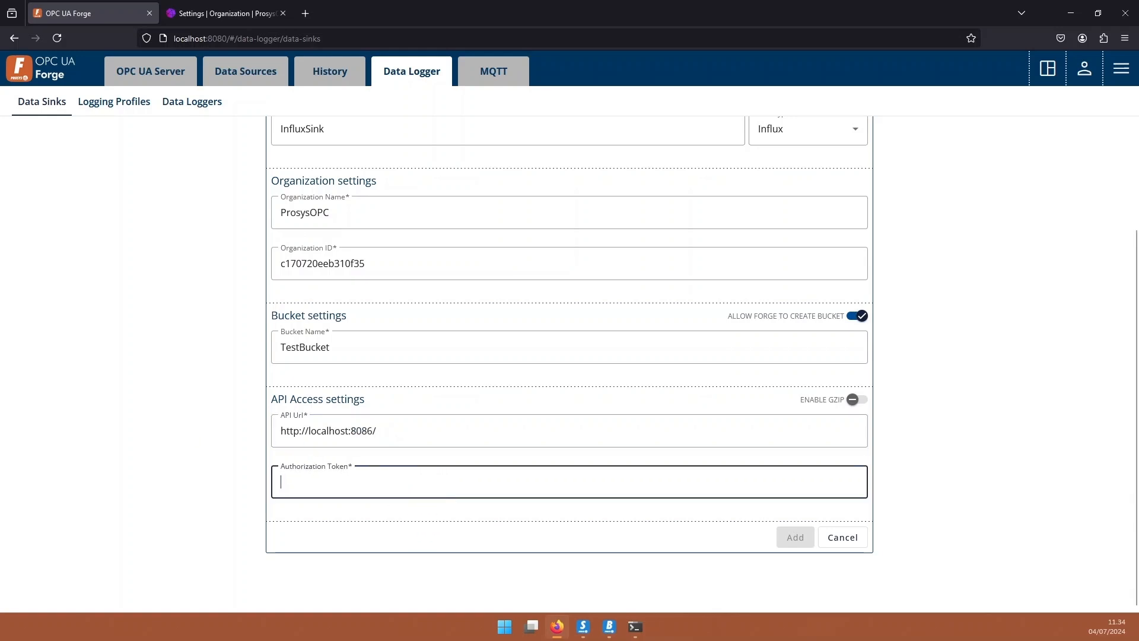
{"action": "key", "text": "alt+Tab"}
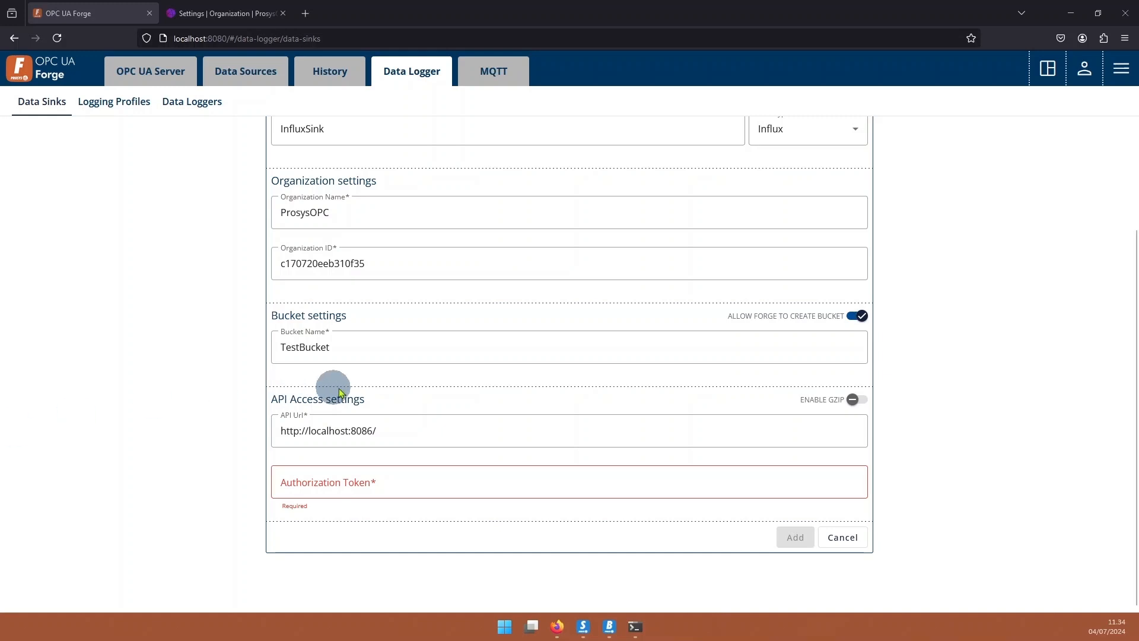
{"action": "left_click", "coordinate": [398, 479]}
{"action": "key", "text": "ctrl+v"}
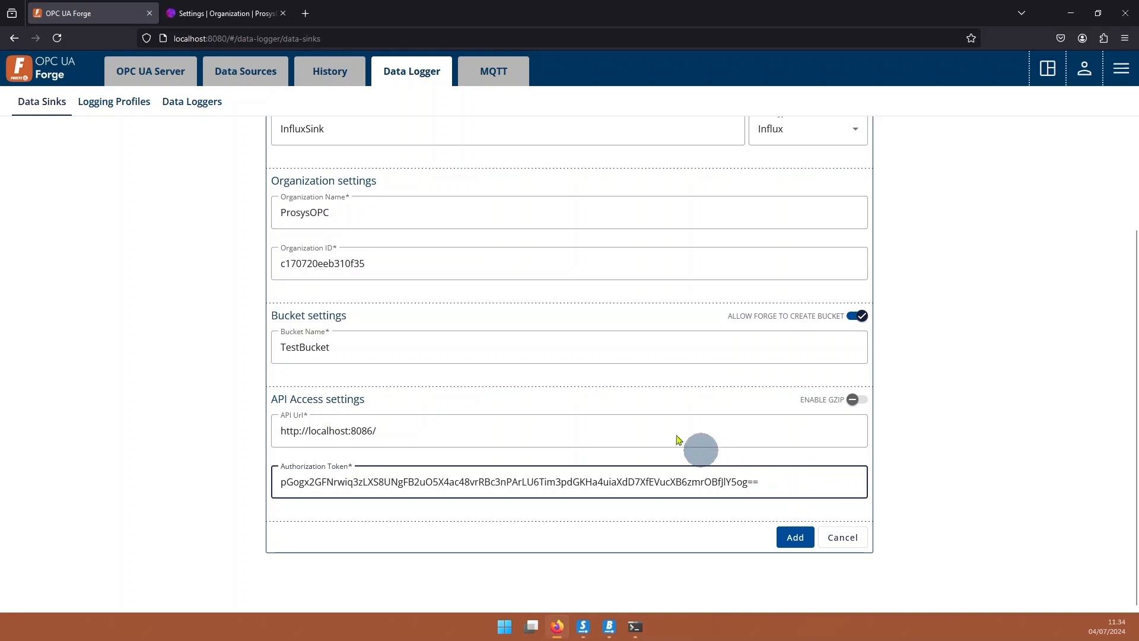
{"action": "scroll", "coordinate": [623, 432], "scroll_direction": "up", "scroll_amount": 2}
{"action": "scroll", "coordinate": [468, 414], "scroll_direction": "down", "scroll_amount": 2}
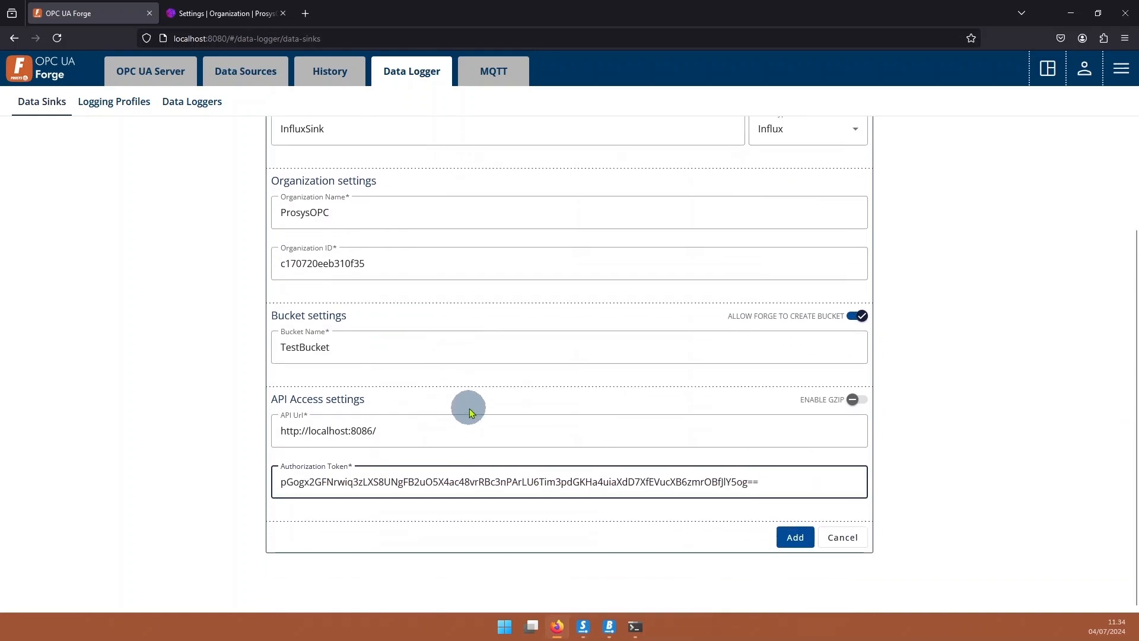
{"action": "left_click", "coordinate": [795, 537]}
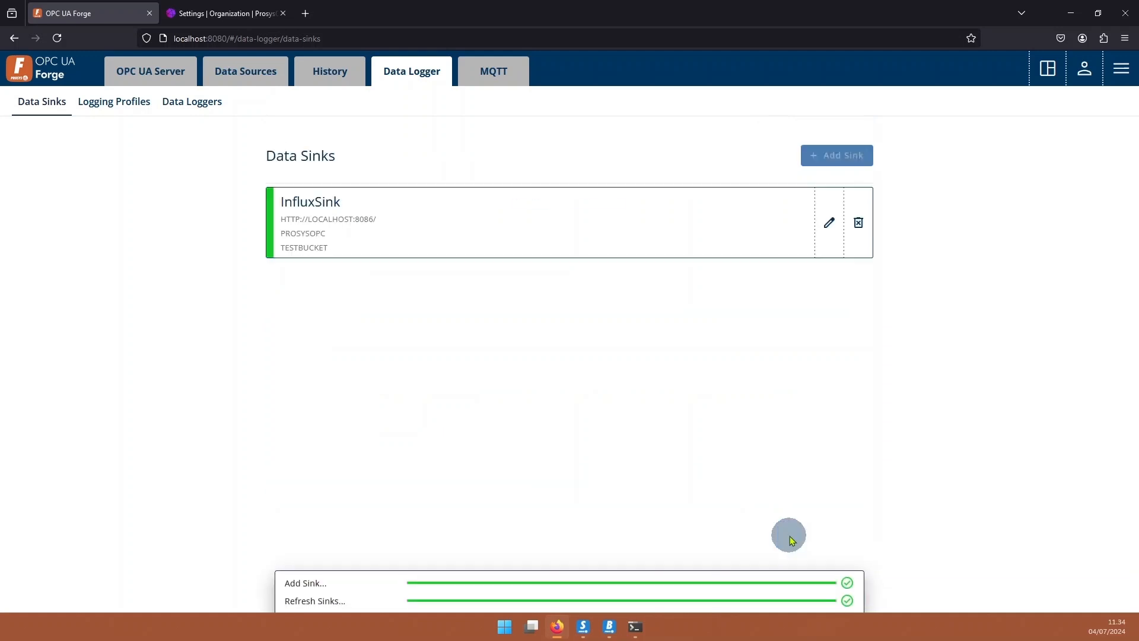
Start logging profile InfluxProfile with measurement MeasHistory.
{"action": "left_click", "coordinate": [108, 111]}
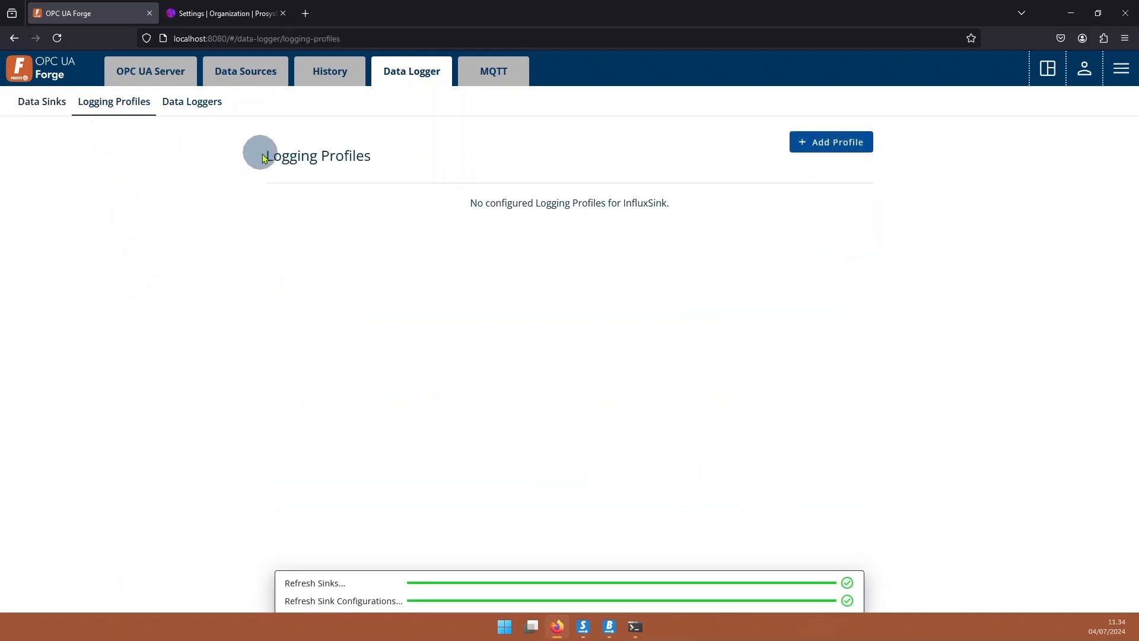
{"action": "left_click", "coordinate": [803, 147]}
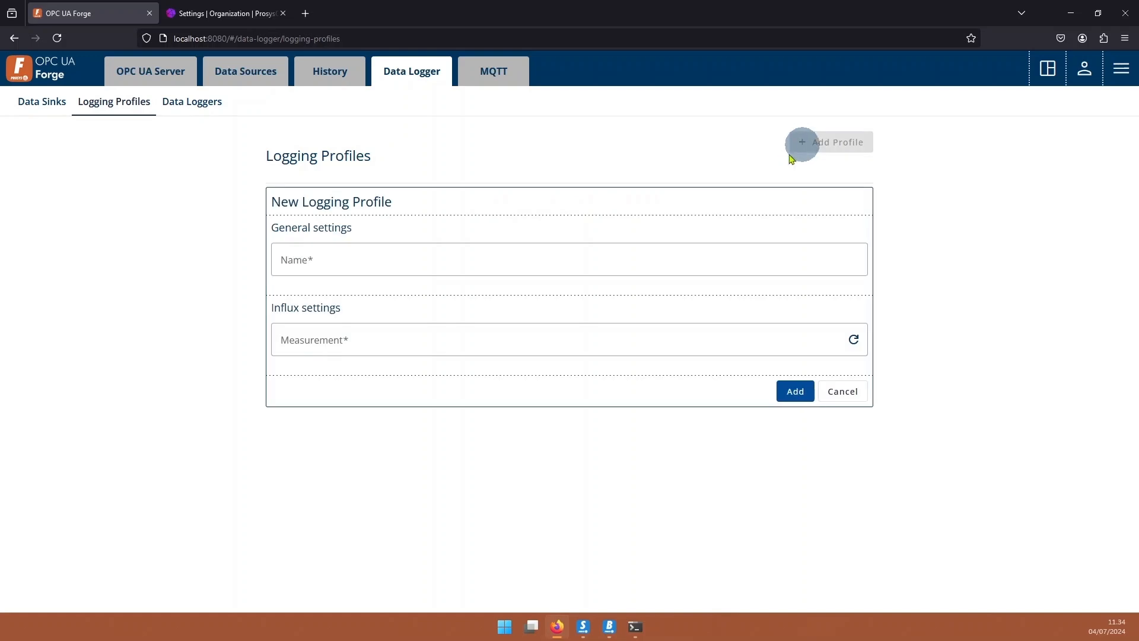
{"action": "left_click", "coordinate": [339, 263]}
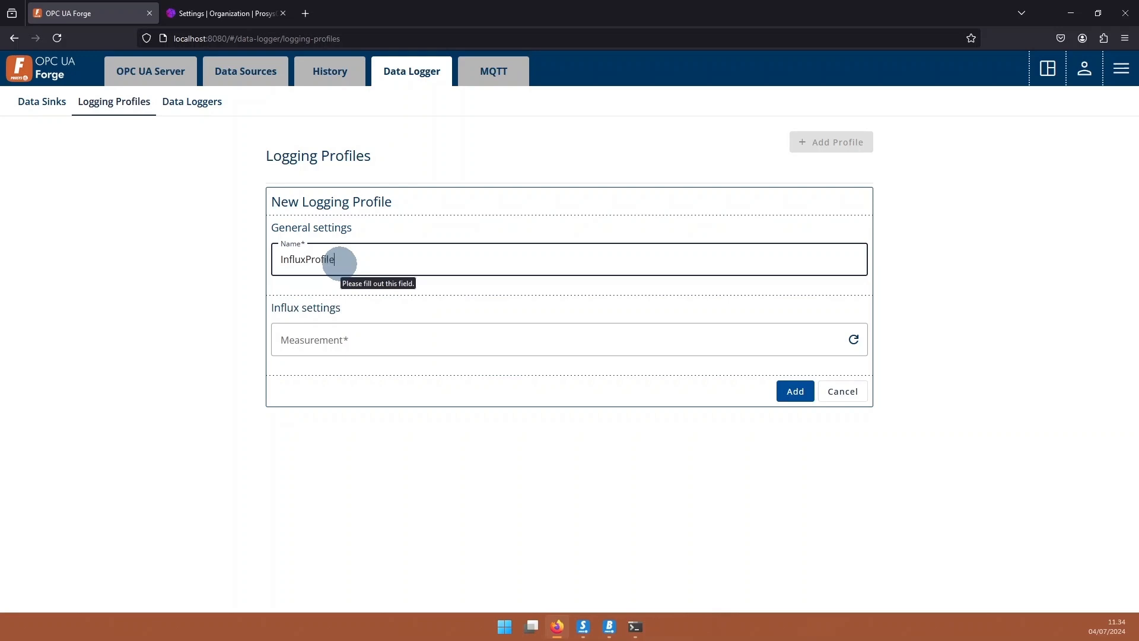
{"action": "left_click", "coordinate": [579, 336]}
{"action": "left_click", "coordinate": [849, 343]}
{"action": "left_click", "coordinate": [544, 331]}
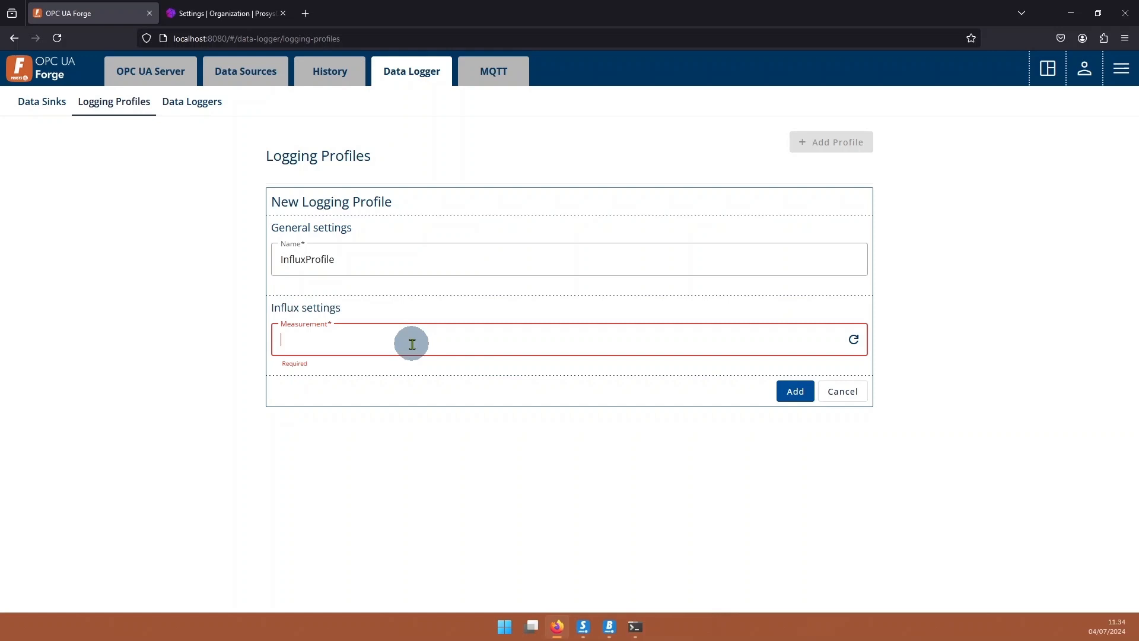
{"action": "type", "text": "MeasHistory"}
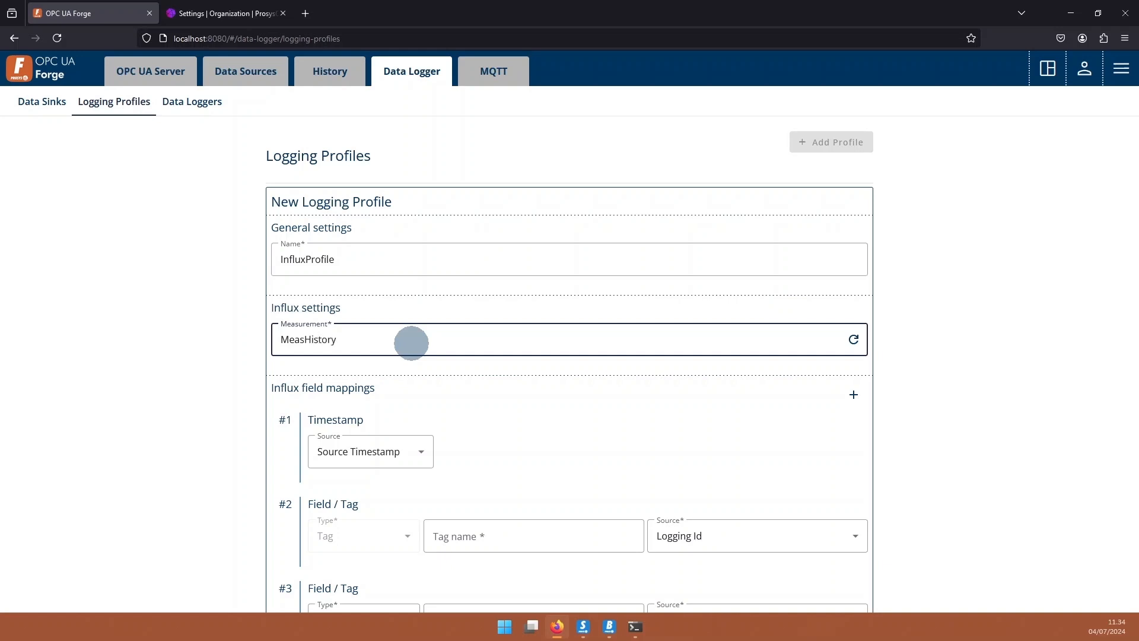
{"action": "scroll", "coordinate": [420, 350], "scroll_direction": "down", "scroll_amount": 2}
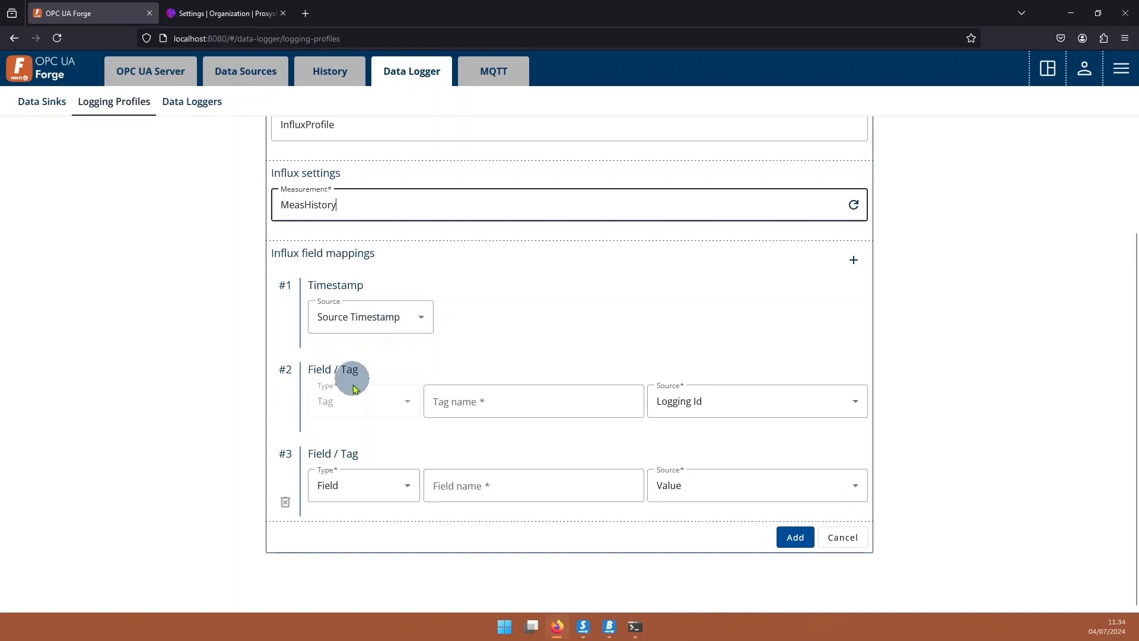
Map Logging Id to tag 'id' and Value to field 'value', then save the profile.
{"action": "left_click", "coordinate": [501, 400]}
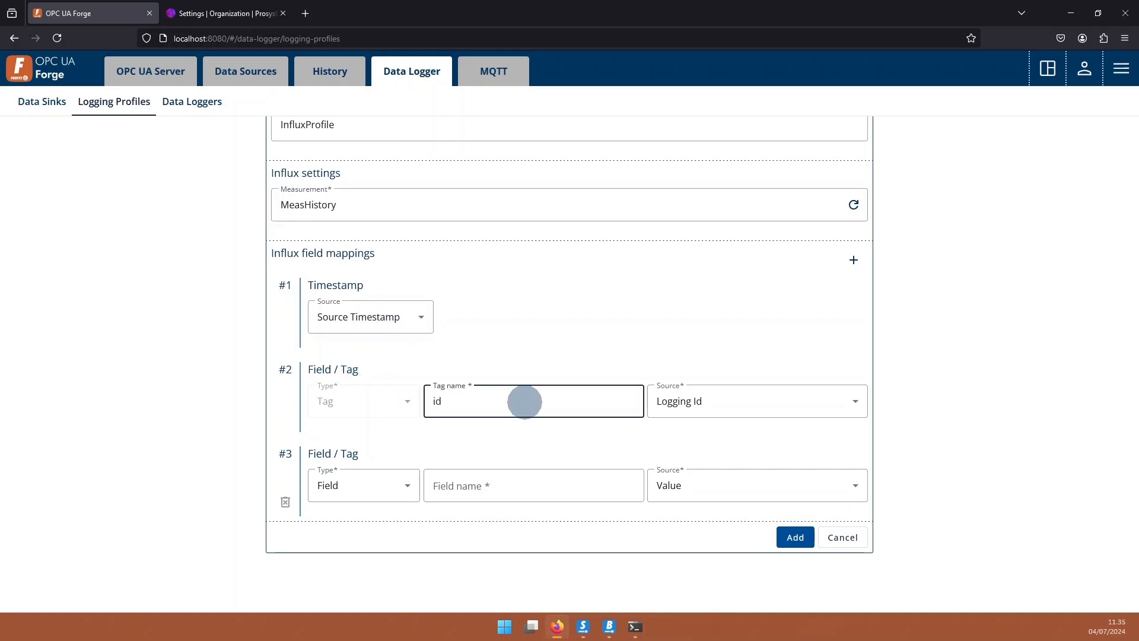
{"action": "left_click", "coordinate": [495, 489]}
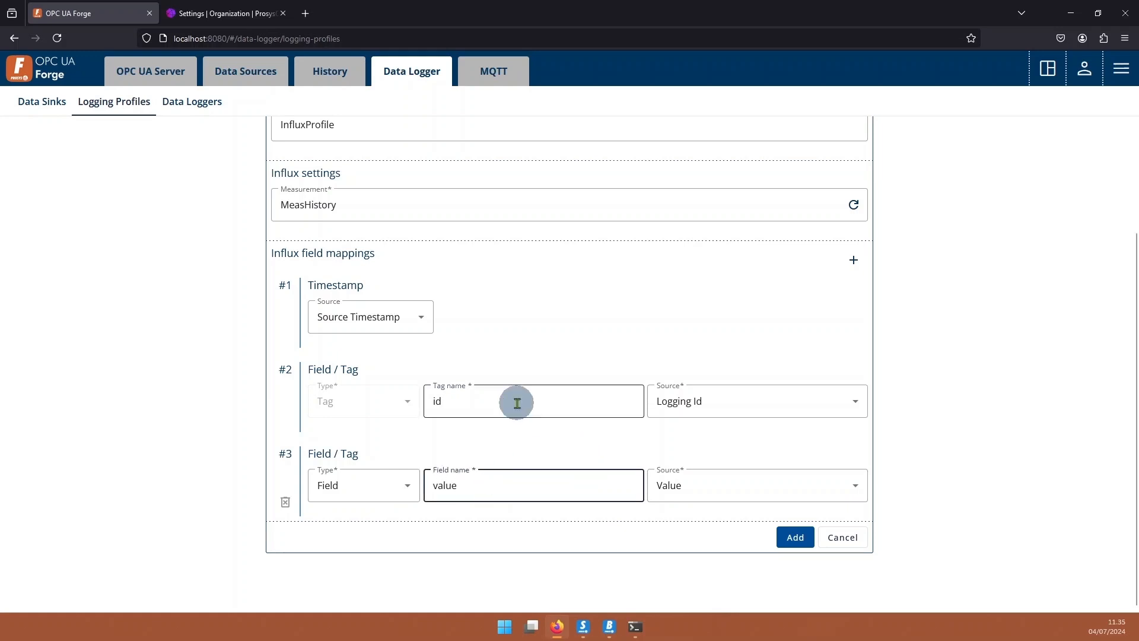
{"action": "scroll", "coordinate": [458, 287], "scroll_direction": "up", "scroll_amount": 3}
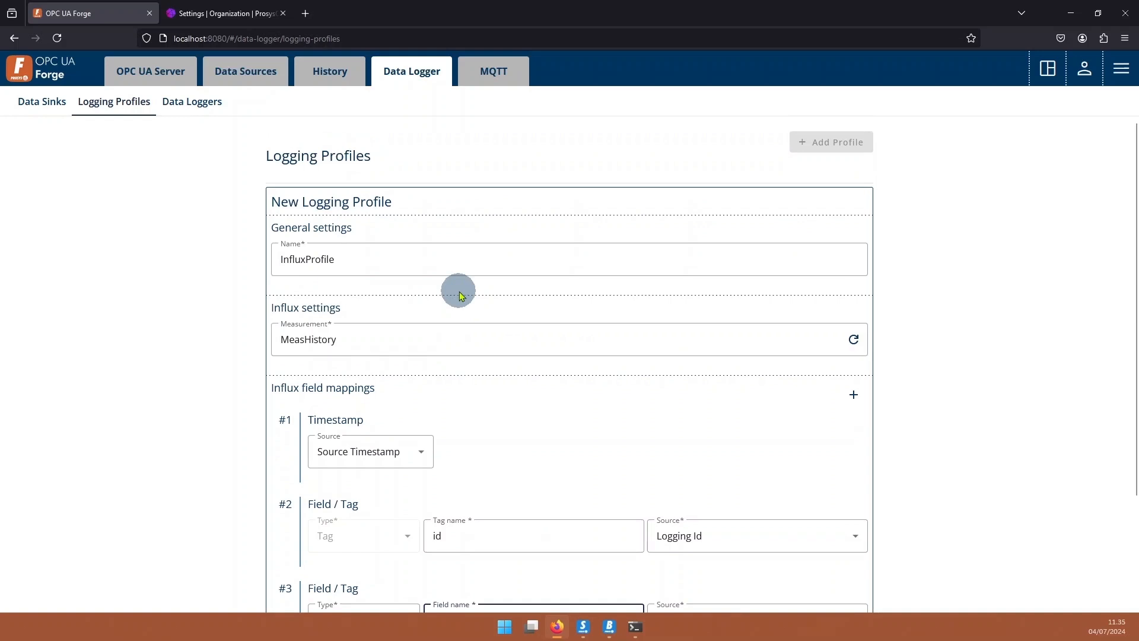
{"action": "scroll", "coordinate": [460, 294], "scroll_direction": "down", "scroll_amount": 3}
{"action": "left_click", "coordinate": [795, 537]}
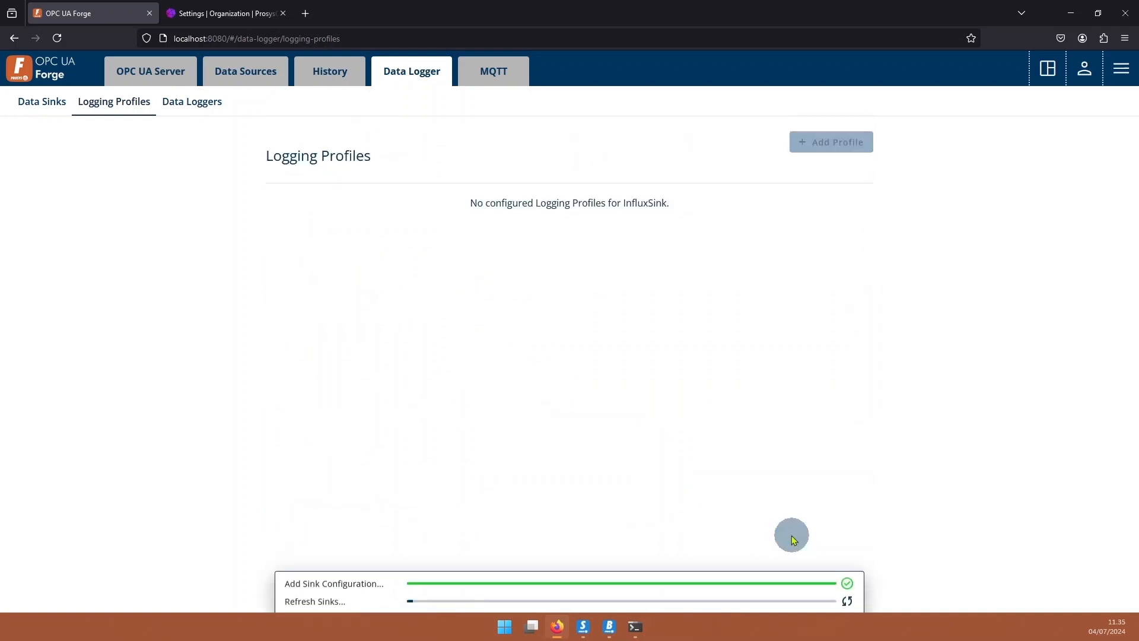
{"action": "left_click", "coordinate": [196, 102]}
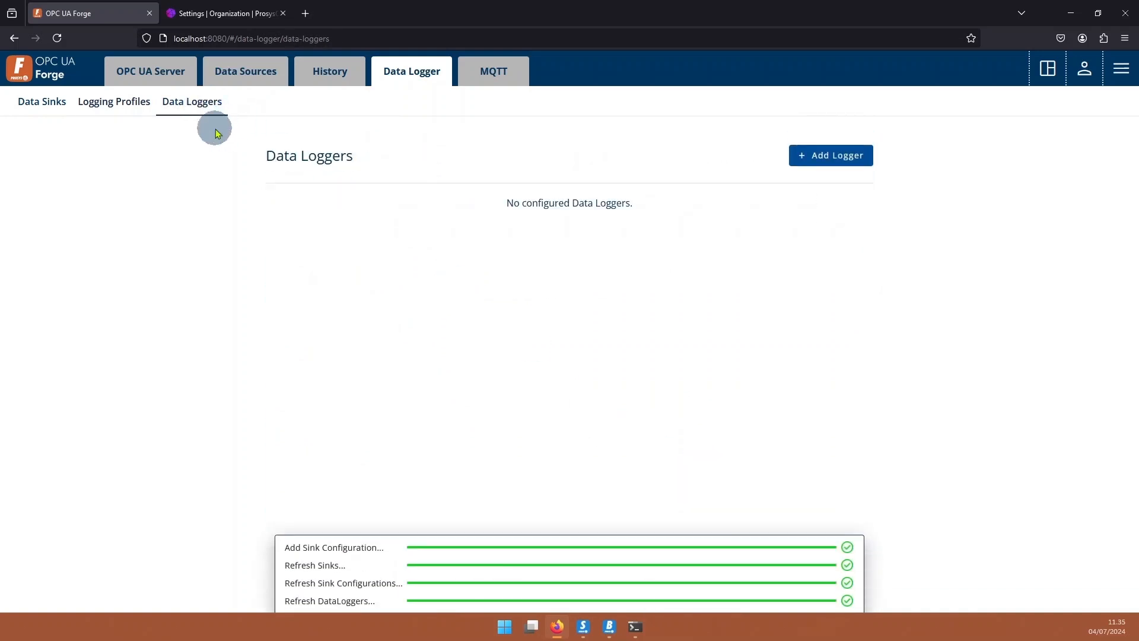
Create data logger InfluxLogger using the InfluxProfile logging profile.
{"action": "left_click", "coordinate": [838, 155]}
{"action": "left_click", "coordinate": [350, 260]}
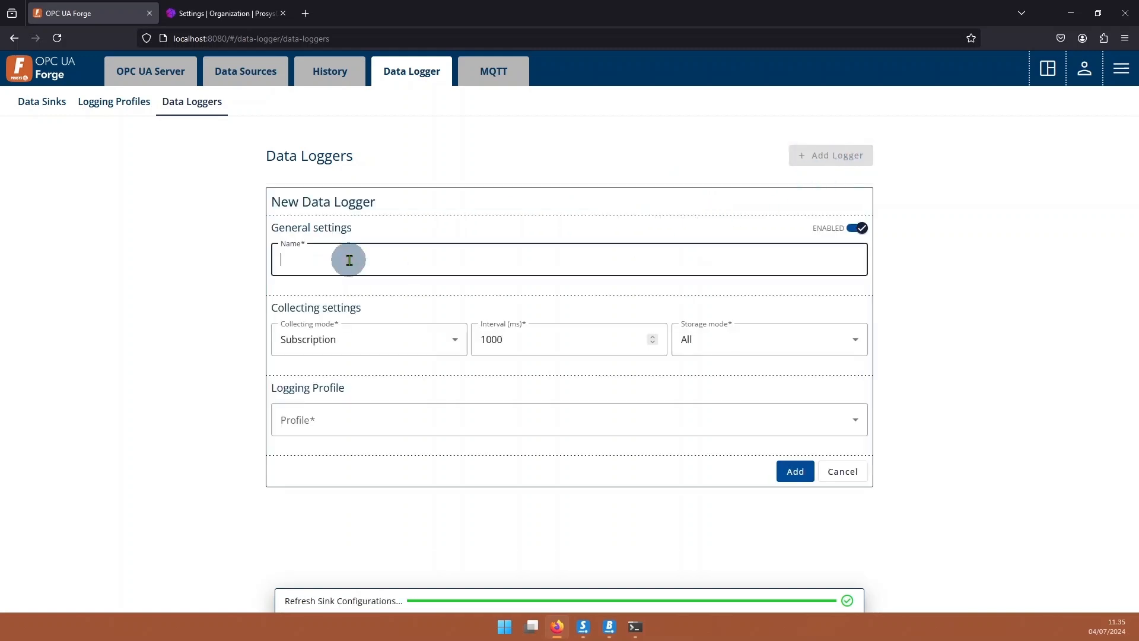
{"action": "type", "text": "InfluxLogger"}
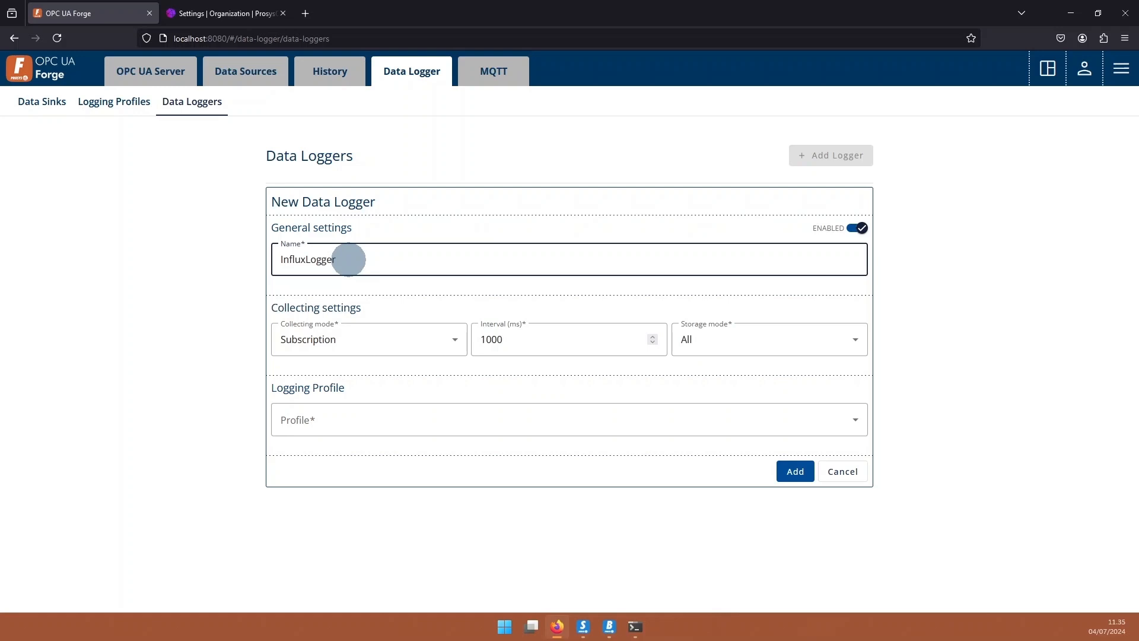
{"action": "left_click", "coordinate": [352, 423]}
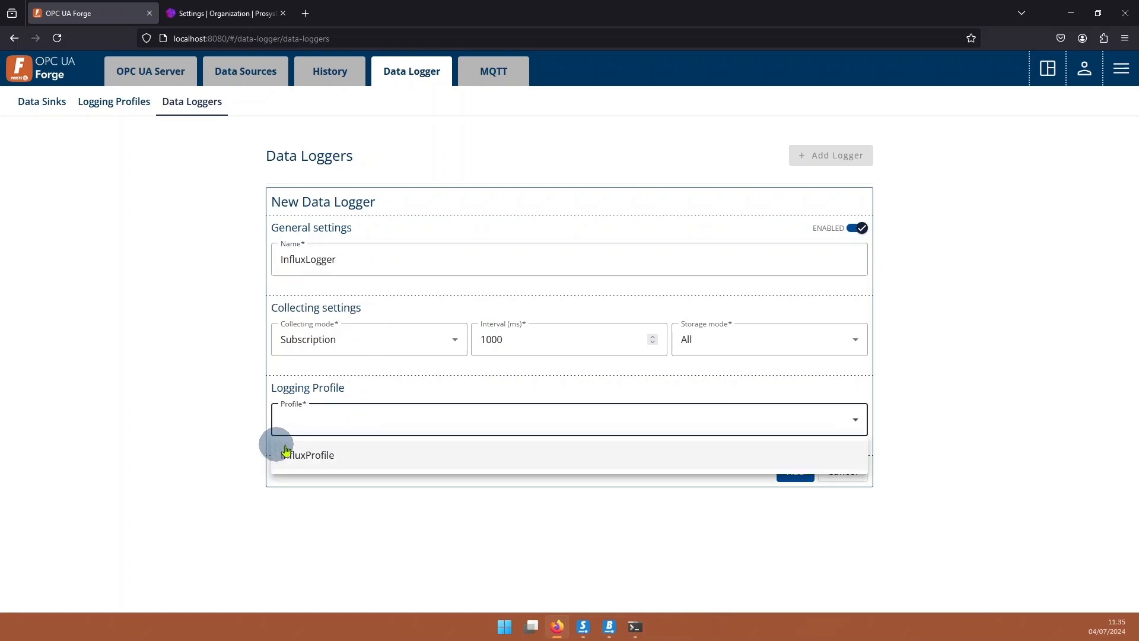
{"action": "left_click", "coordinate": [375, 462]}
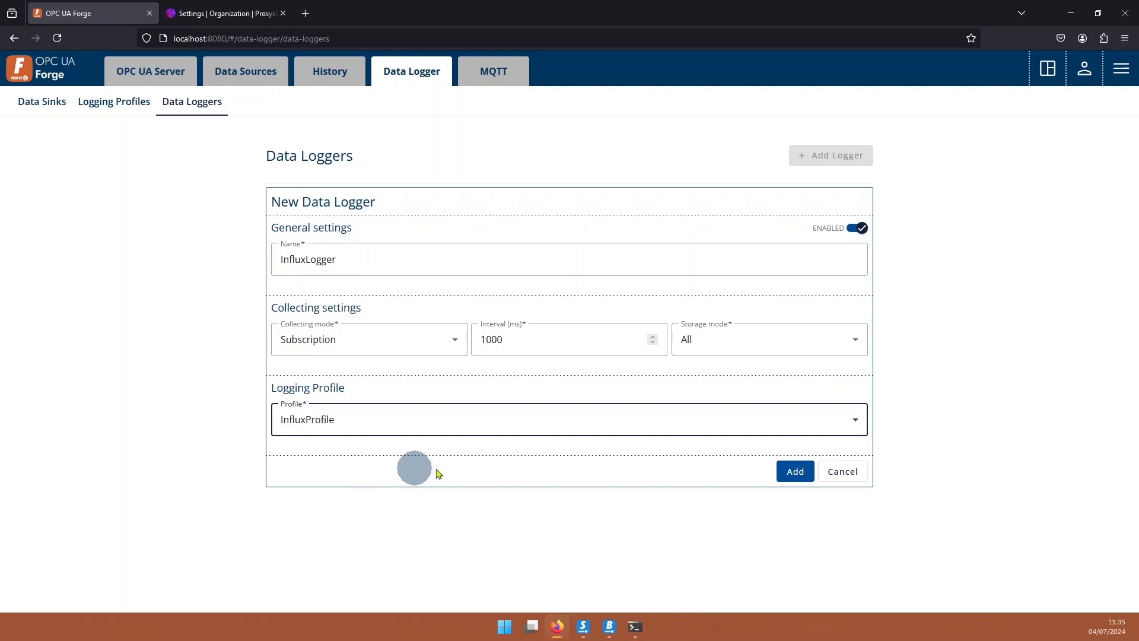
{"action": "left_click", "coordinate": [792, 473]}
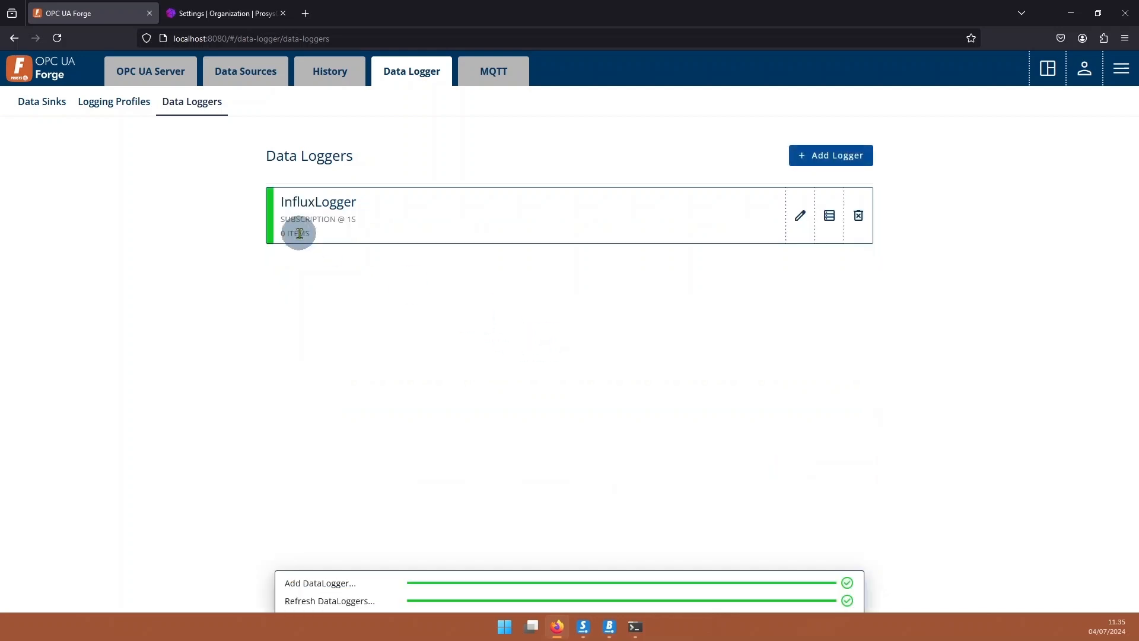
Start a new InfluxLogger item and browse the server nodes to MyKitchen > MyCoffee.
{"action": "left_click", "coordinate": [829, 215]}
{"action": "left_click", "coordinate": [838, 302]}
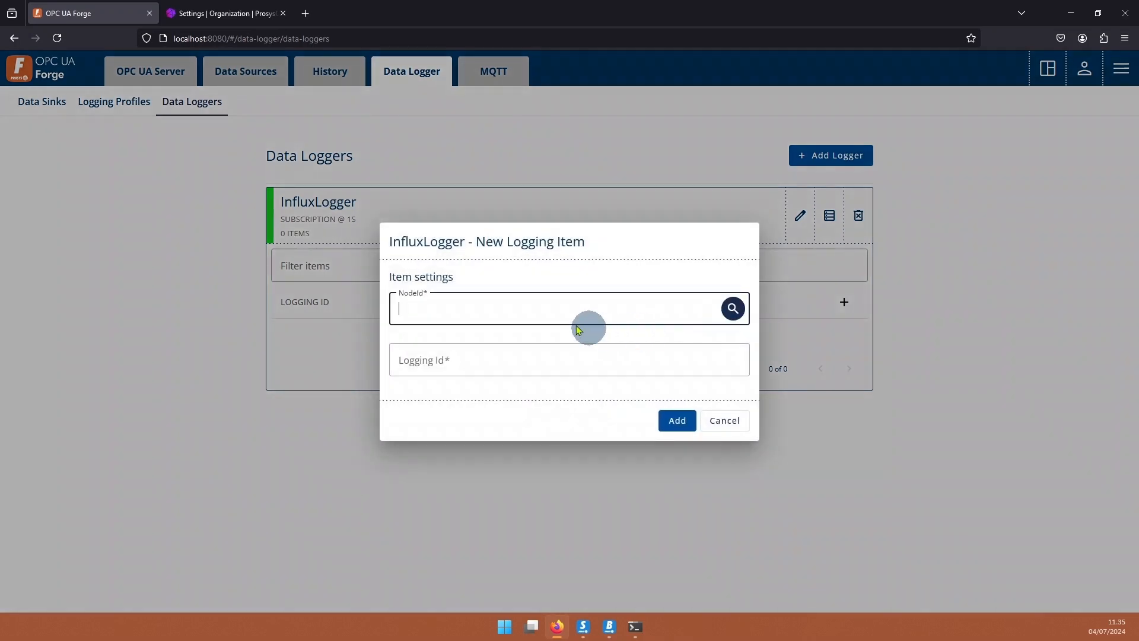
{"action": "left_click", "coordinate": [733, 309]}
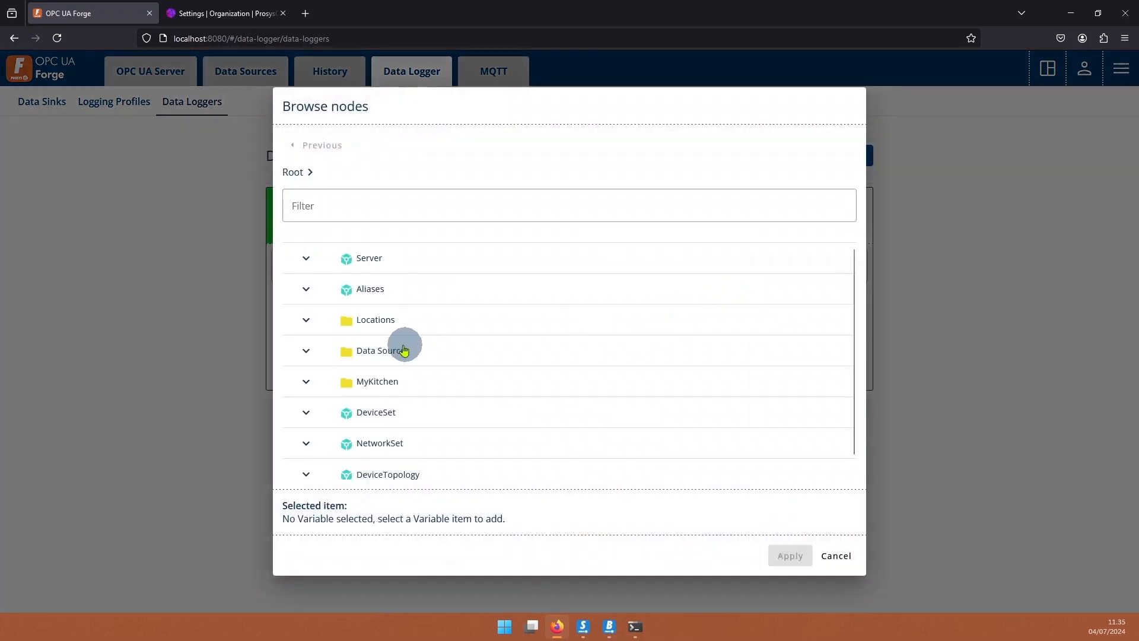
{"action": "scroll", "coordinate": [350, 332], "scroll_direction": "down", "scroll_amount": 1}
{"action": "left_click", "coordinate": [291, 372]}
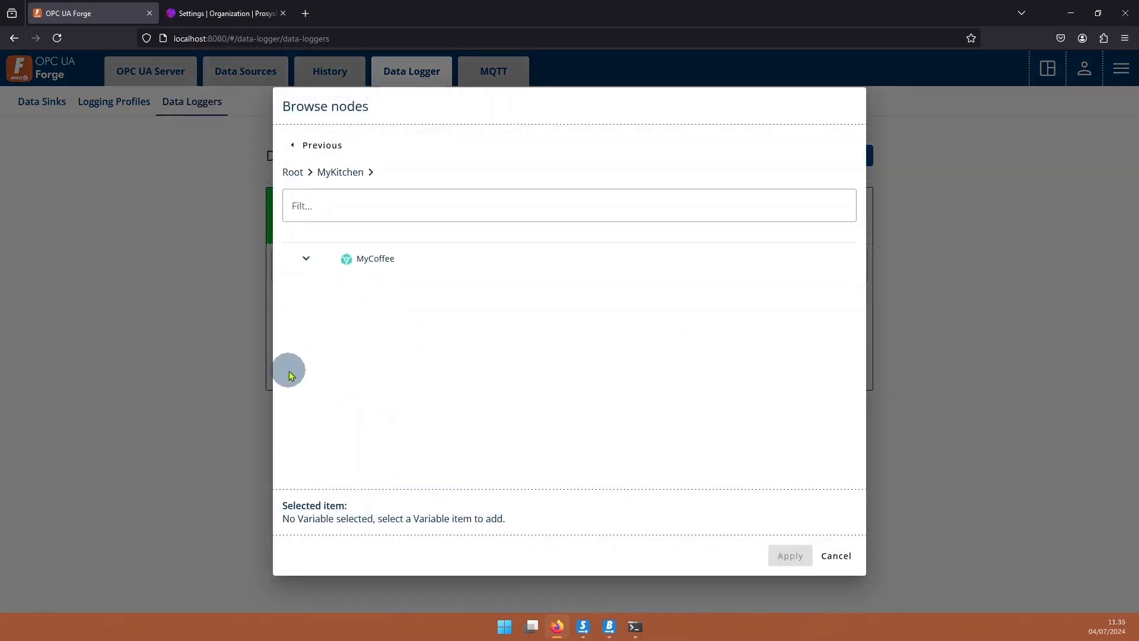
{"action": "left_click", "coordinate": [307, 264]}
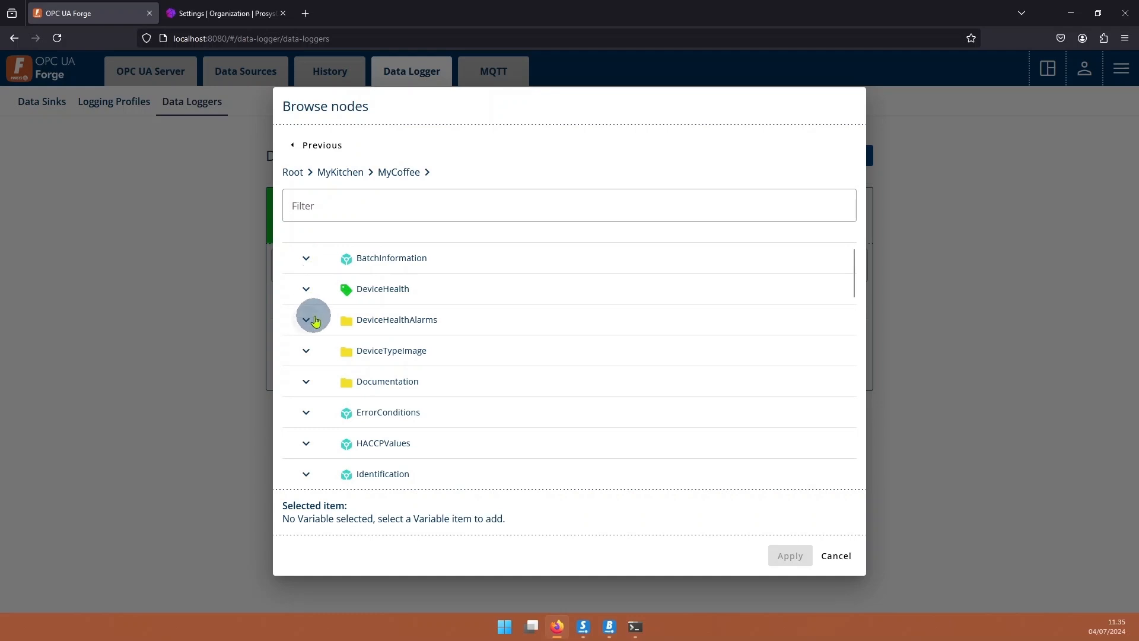
{"action": "scroll", "coordinate": [308, 317], "scroll_direction": "down", "scroll_amount": 5}
{"action": "scroll", "coordinate": [319, 322], "scroll_direction": "down", "scroll_amount": 3}
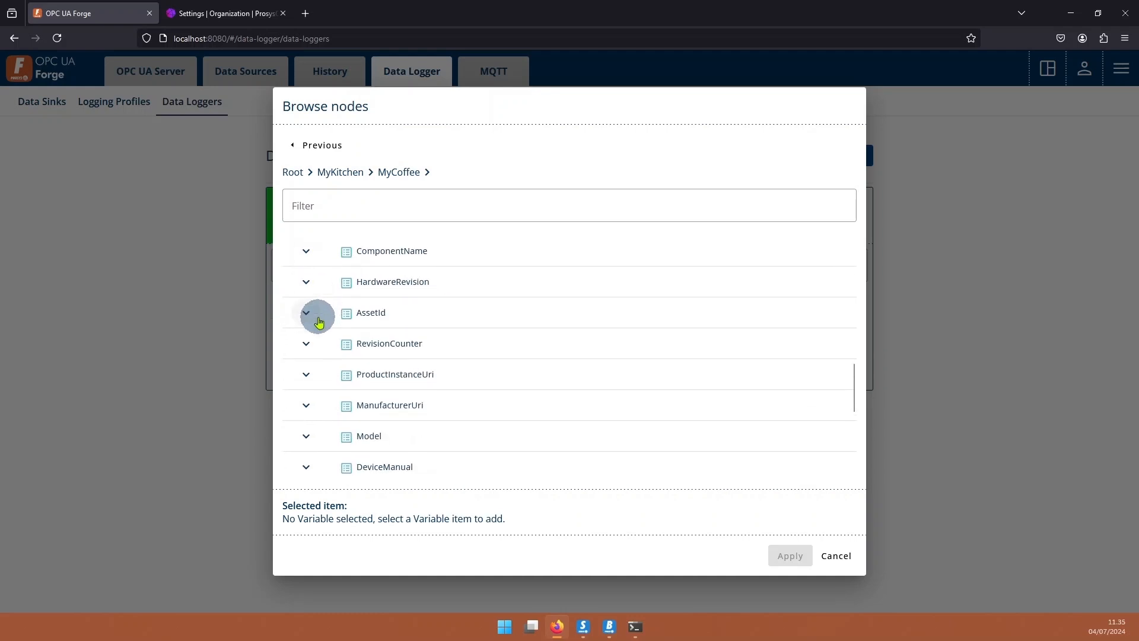
{"action": "scroll", "coordinate": [318, 322], "scroll_direction": "up", "scroll_amount": 3}
{"action": "scroll", "coordinate": [319, 322], "scroll_direction": "up", "scroll_amount": 2}
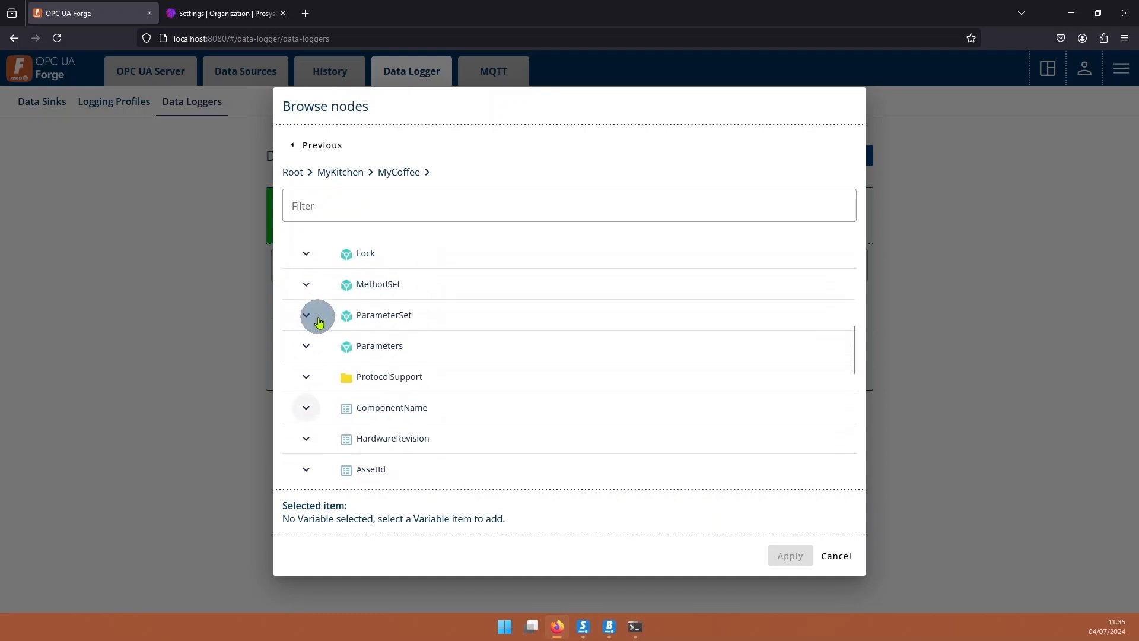
Select Parameters > BoilerPressureSteam and add it as the logging item.
{"action": "left_click", "coordinate": [321, 346]}
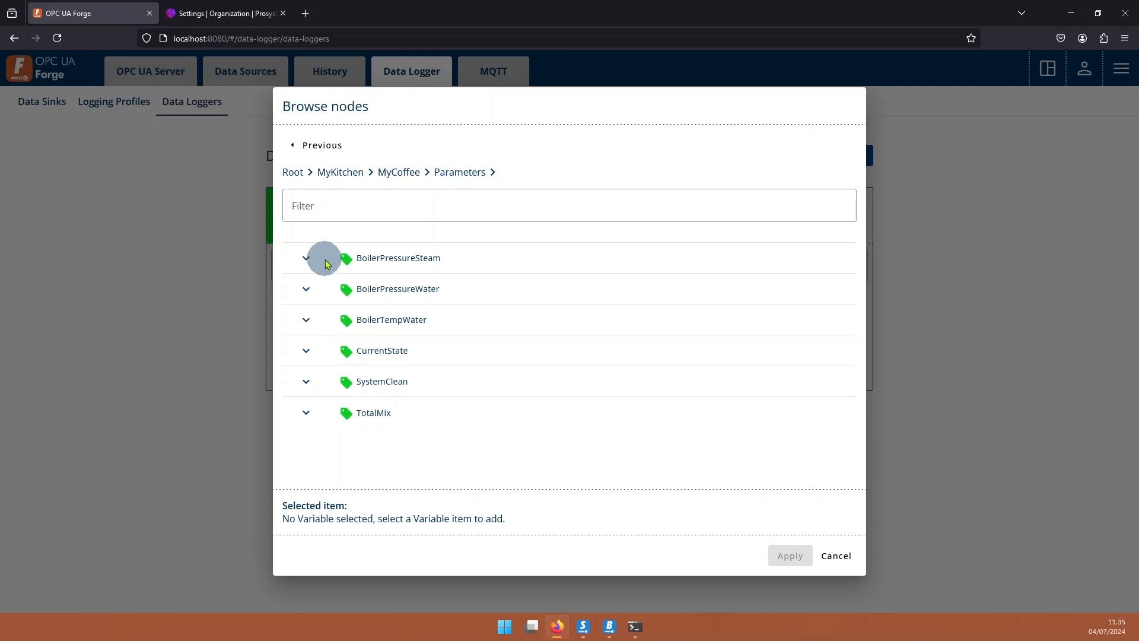
{"action": "left_click", "coordinate": [383, 261]}
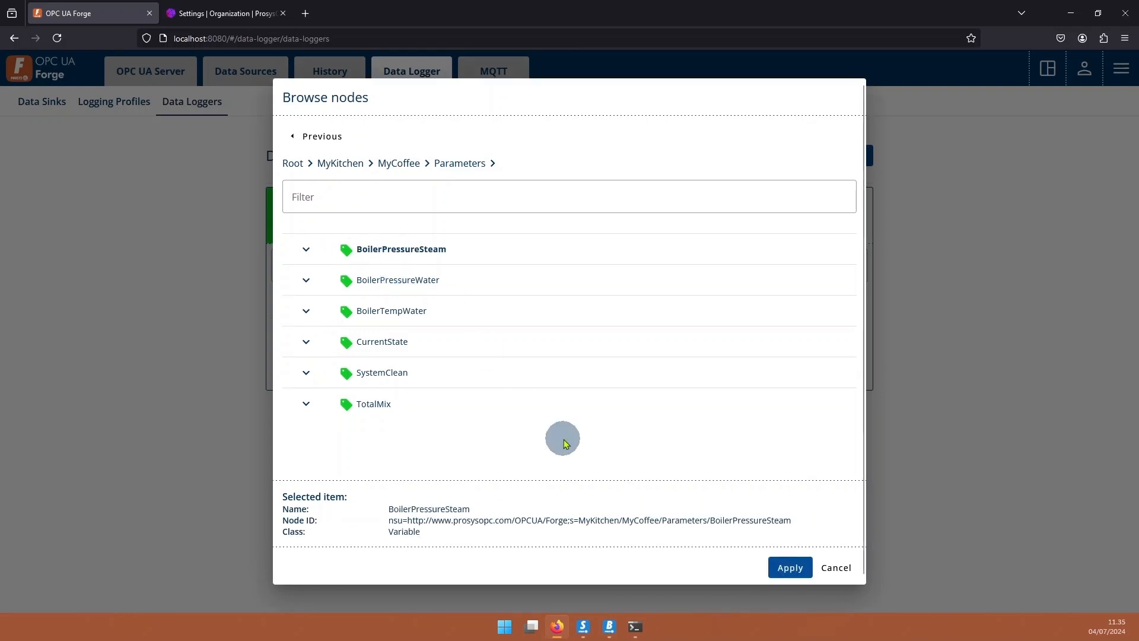
{"action": "left_click", "coordinate": [790, 567]}
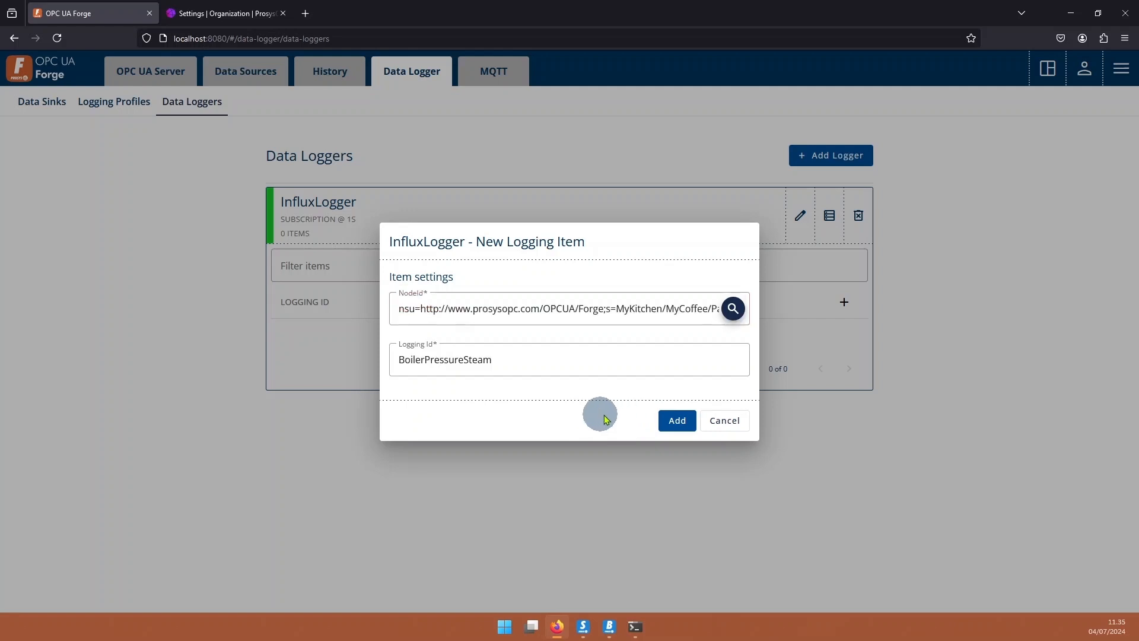
{"action": "left_click", "coordinate": [676, 421]}
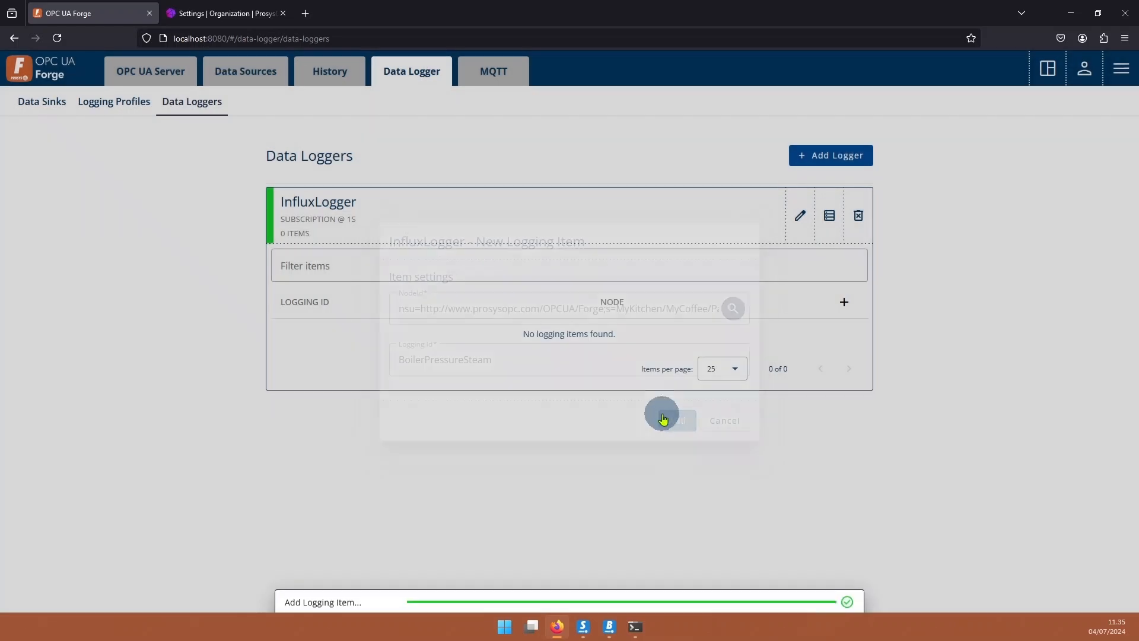
{"action": "left_click", "coordinate": [226, 13]}
Explore TestBucket, filtering on measurement MeasHistory, field value and BoilerPressureSteam.
{"action": "mouse_move", "coordinate": [17, 144]}
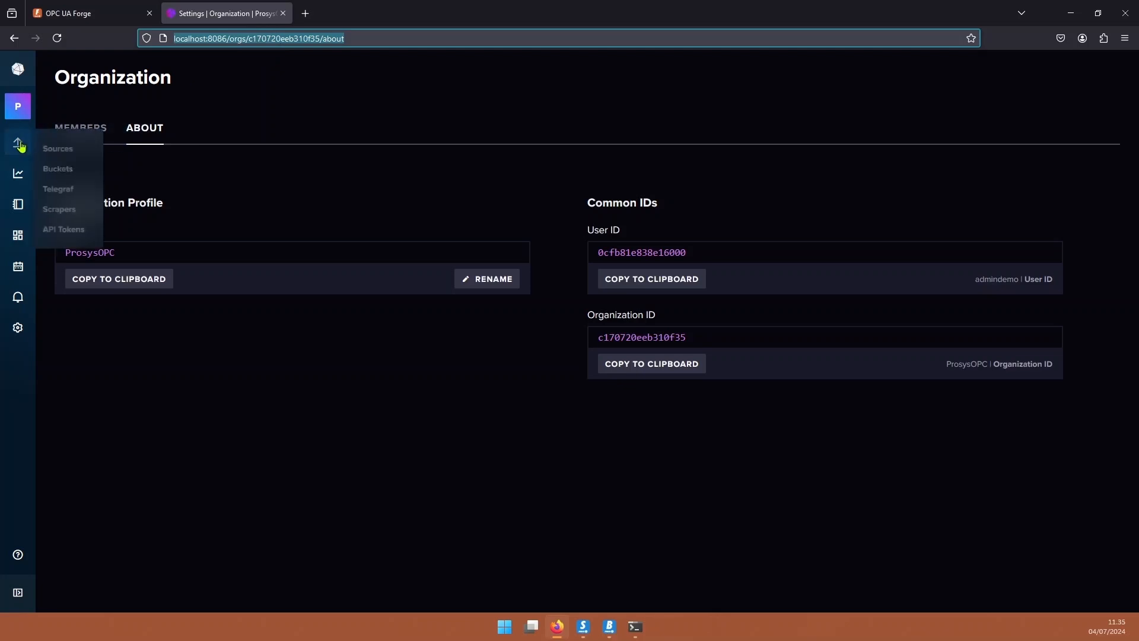
{"action": "left_click", "coordinate": [66, 169]}
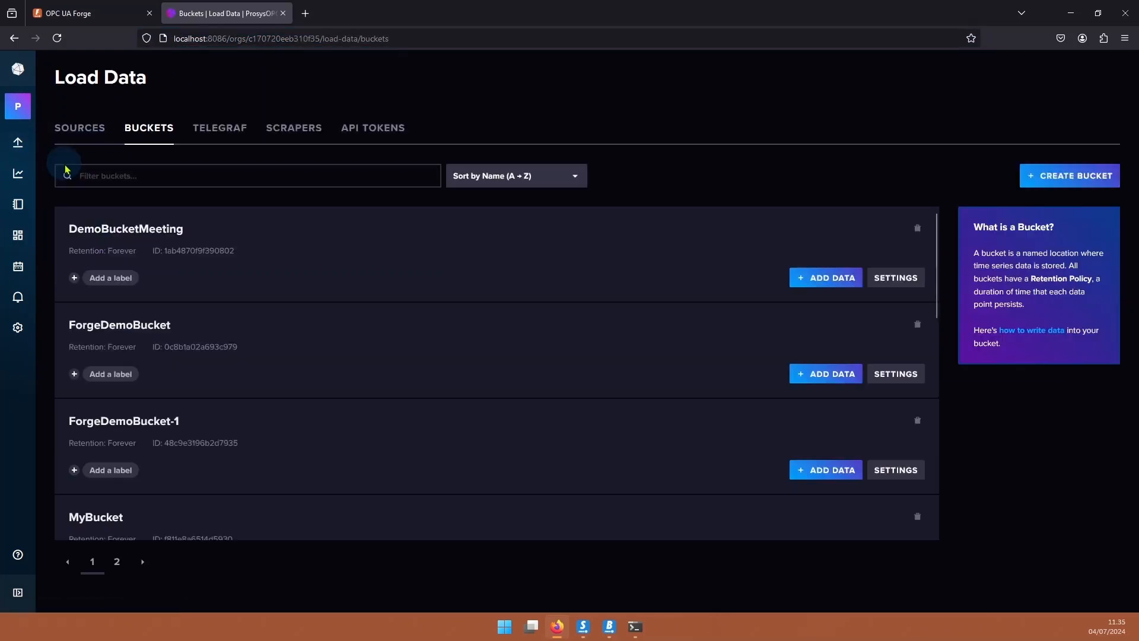
{"action": "scroll", "coordinate": [223, 312], "scroll_direction": "down", "scroll_amount": 7}
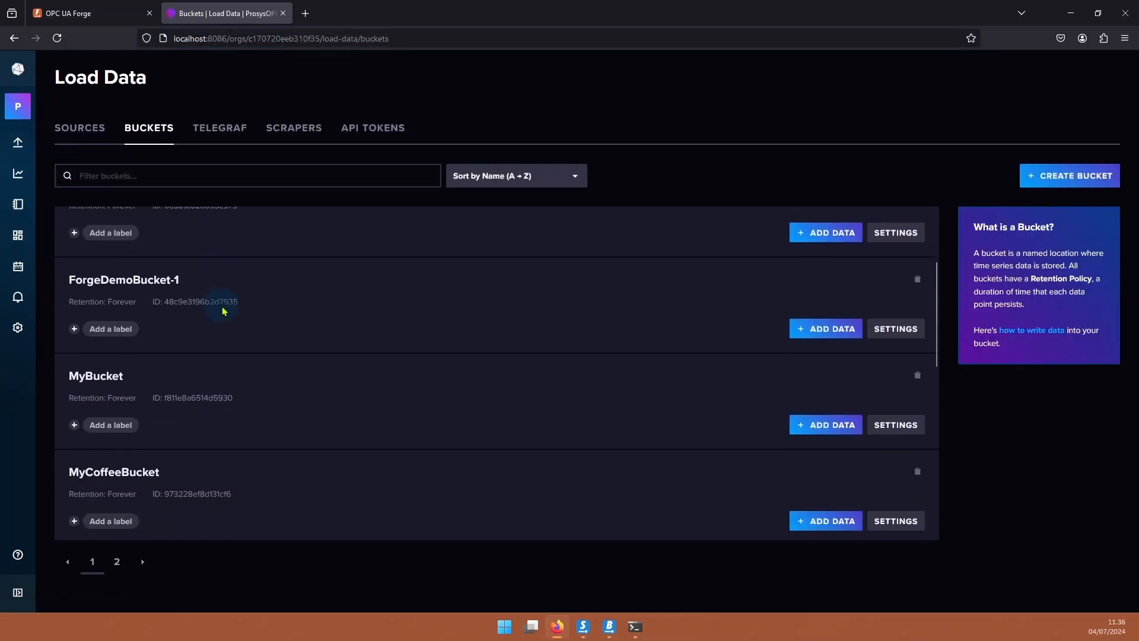
{"action": "scroll", "coordinate": [222, 312], "scroll_direction": "down", "scroll_amount": 3}
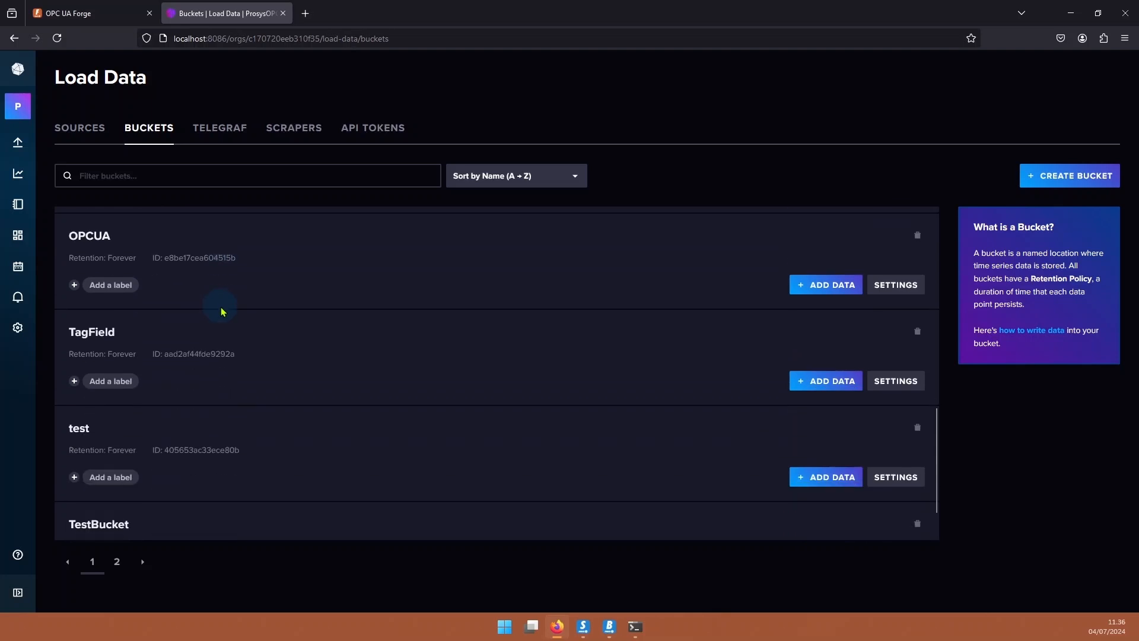
{"action": "scroll", "coordinate": [222, 312], "scroll_direction": "up", "scroll_amount": 10}
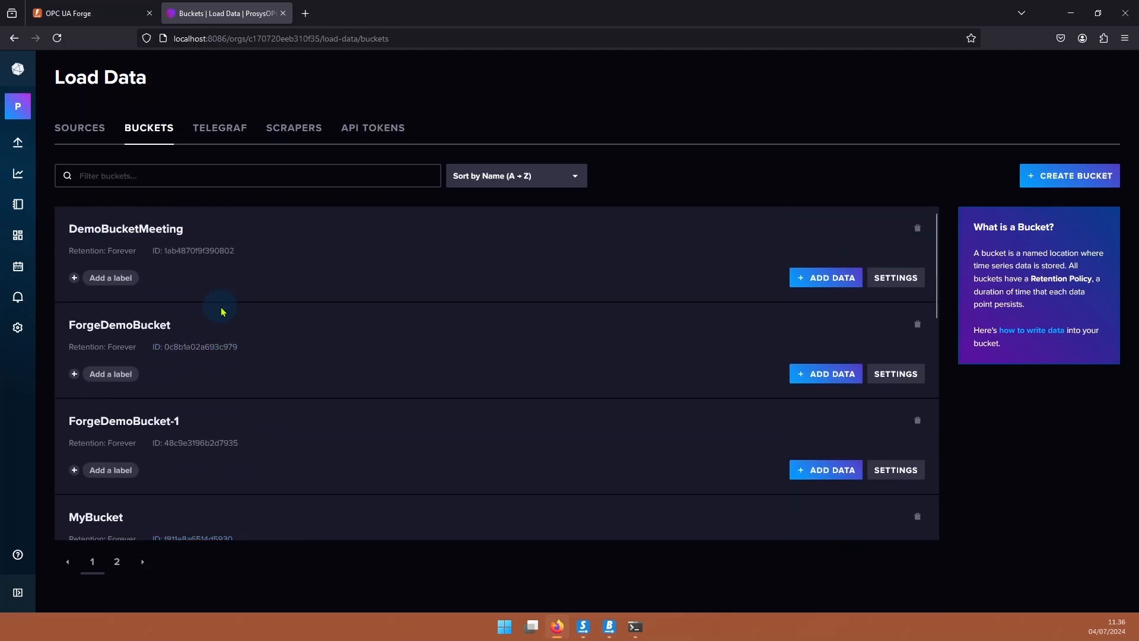
{"action": "scroll", "coordinate": [222, 311], "scroll_direction": "down", "scroll_amount": 8}
{"action": "scroll", "coordinate": [222, 312], "scroll_direction": "down", "scroll_amount": 3}
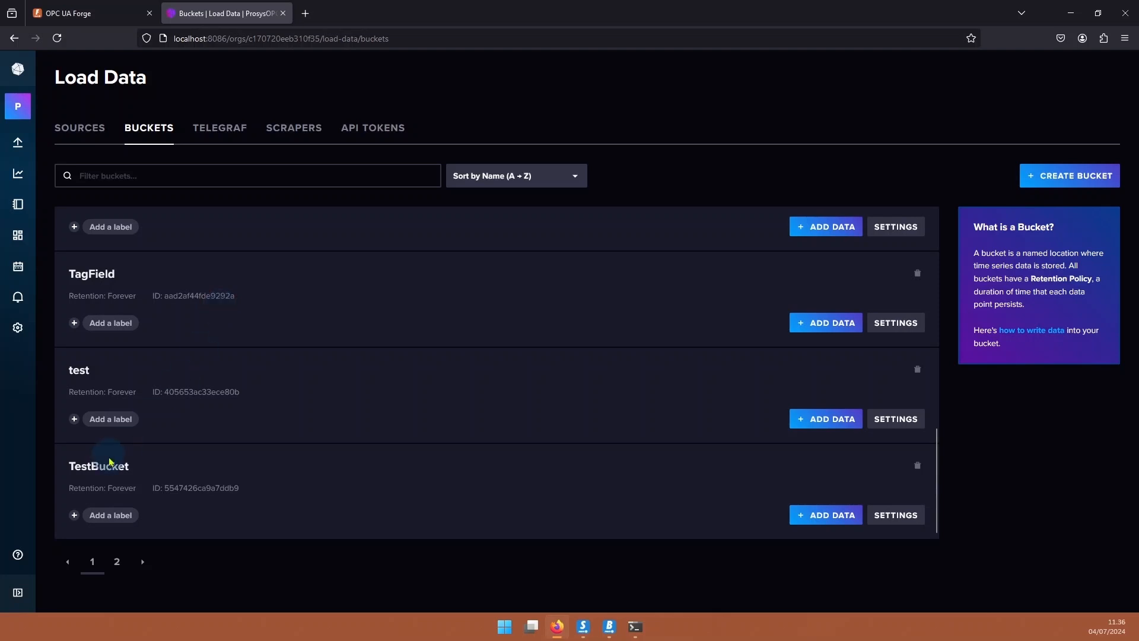
{"action": "left_click", "coordinate": [106, 466]}
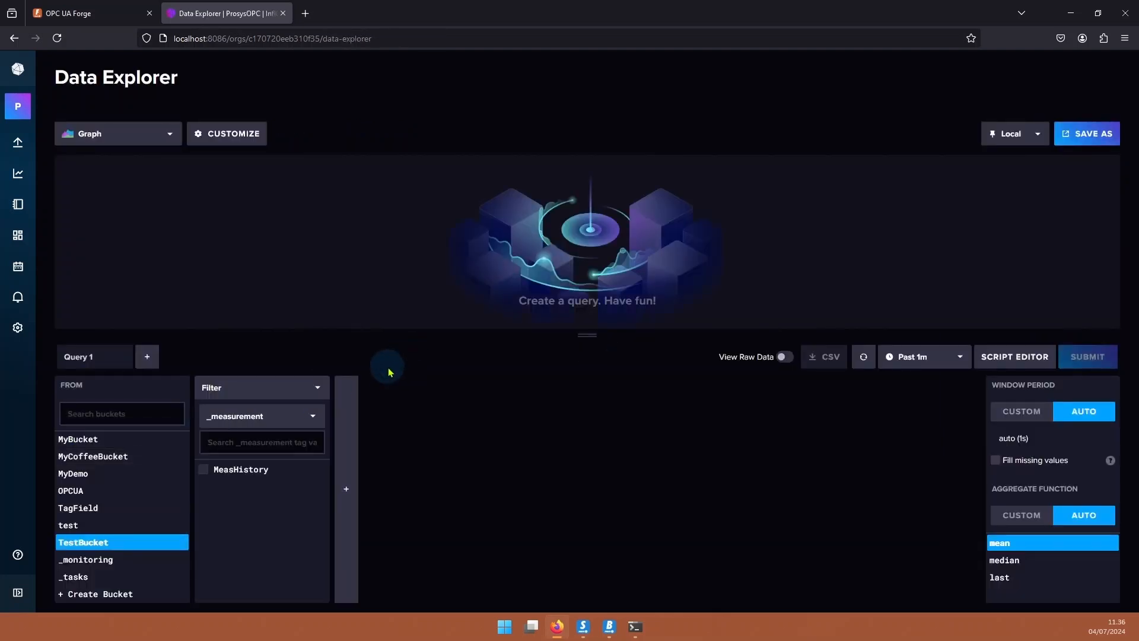
{"action": "left_click", "coordinate": [259, 444]}
{"action": "left_click", "coordinate": [228, 471]}
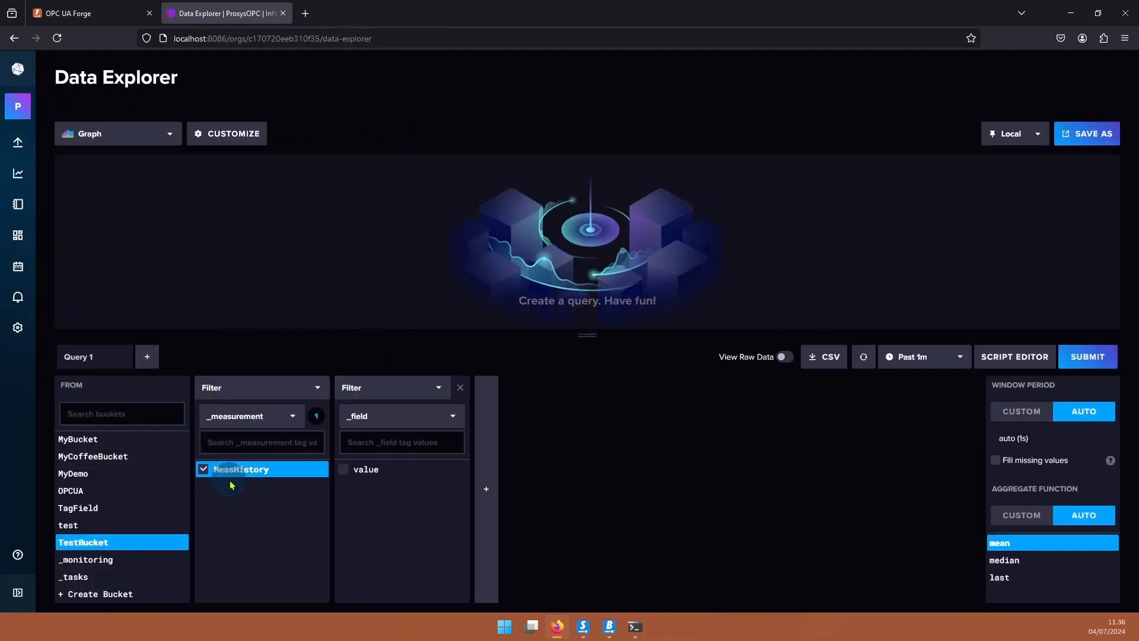
{"action": "left_click", "coordinate": [356, 473]}
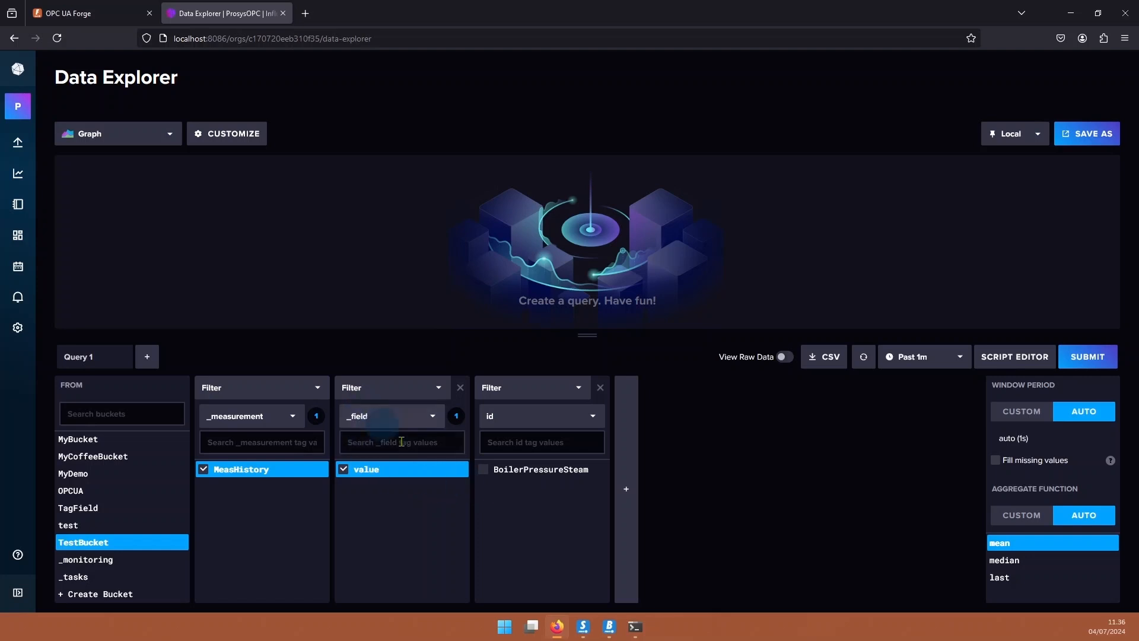
{"action": "left_click", "coordinate": [537, 476]}
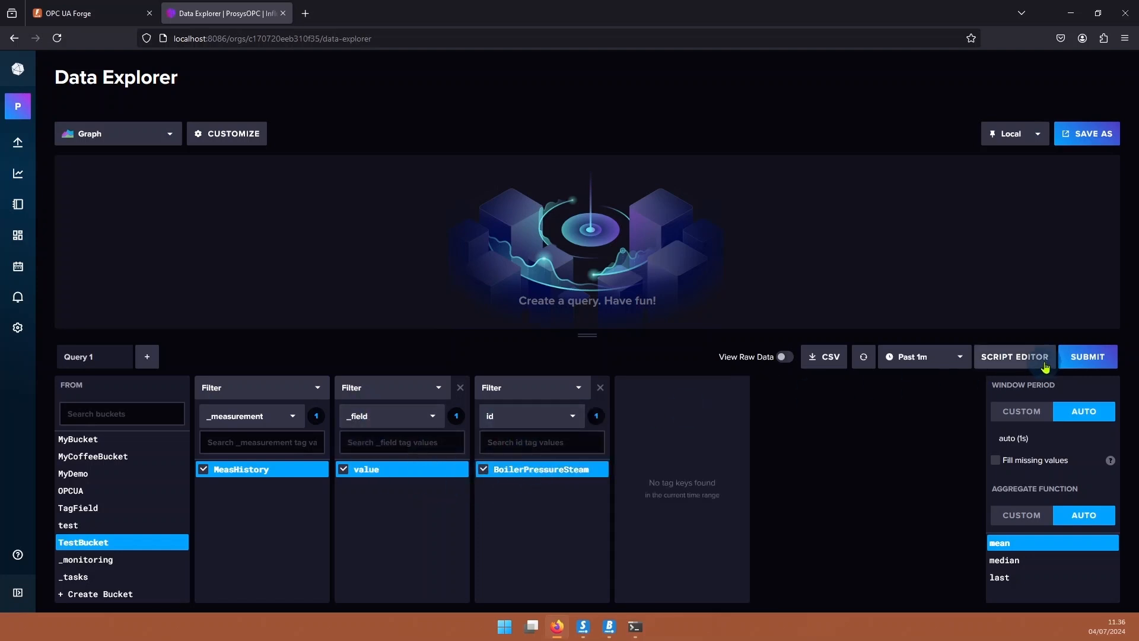
Set Window Period and Aggregate to CUSTOM, submit, and view the results as raw data.
{"action": "left_click", "coordinate": [1021, 411]}
{"action": "left_click", "coordinate": [1022, 515]}
{"action": "left_click", "coordinate": [1081, 362]}
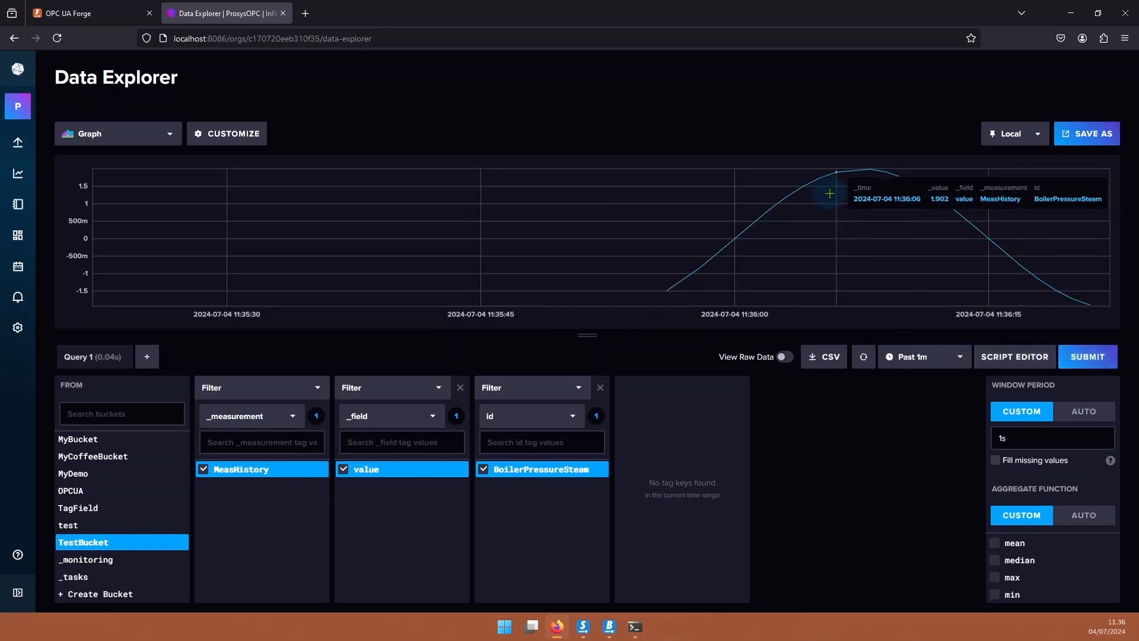
{"action": "mouse_move", "coordinate": [746, 246]}
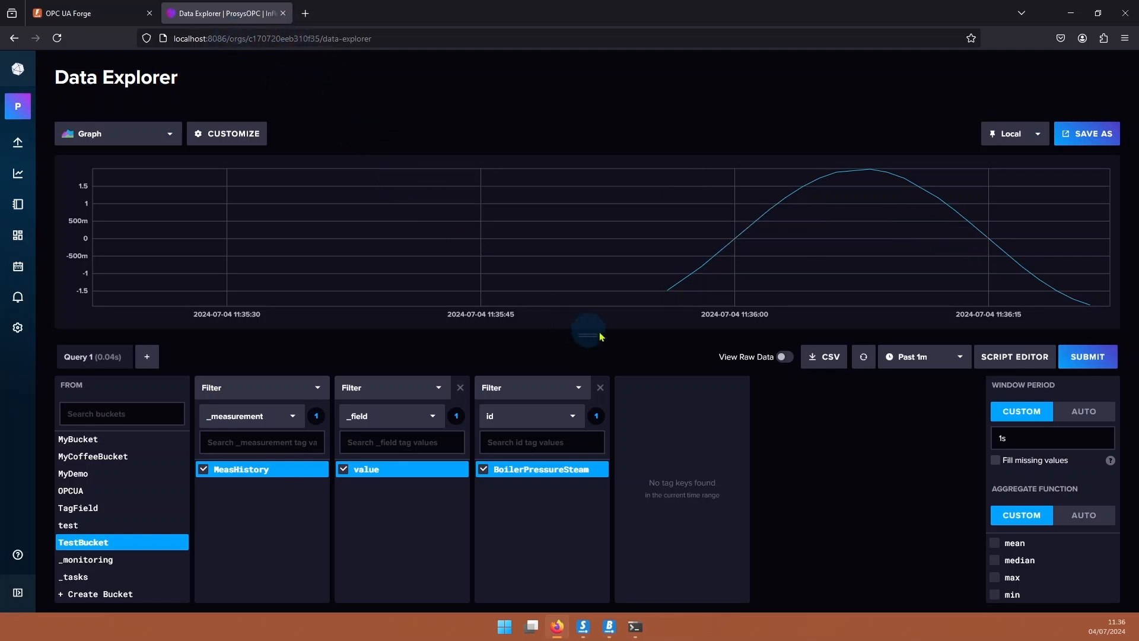
{"action": "left_click", "coordinate": [785, 358]}
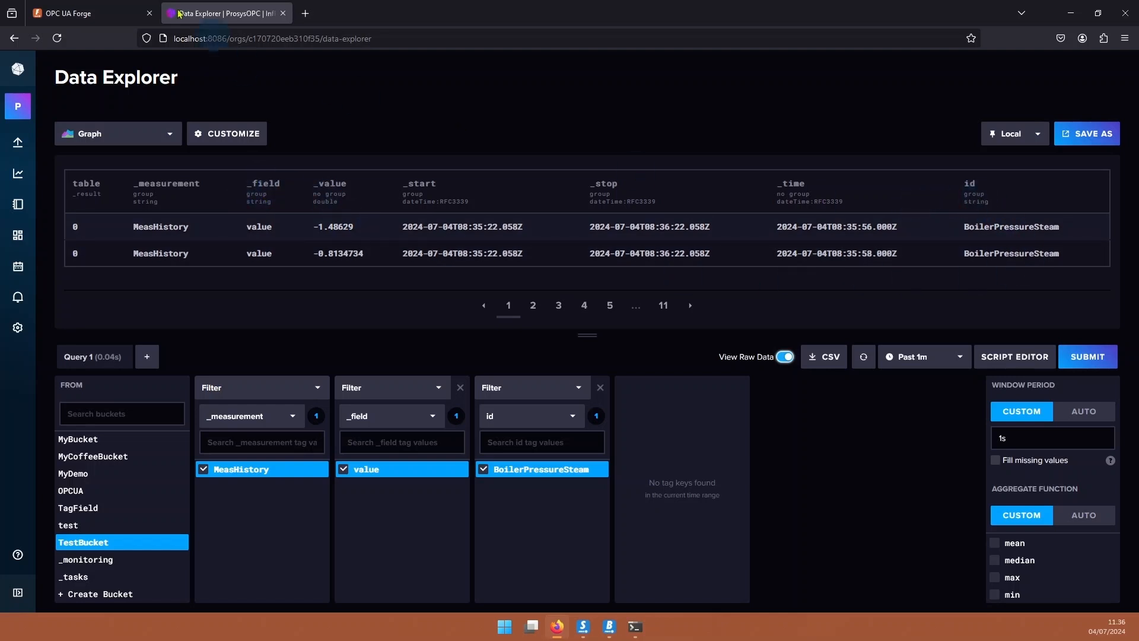
{"action": "left_click", "coordinate": [95, 13]}
Open InfluxProfile for editing to review its MeasHistory measurement and tag/field mappings.
{"action": "left_click", "coordinate": [114, 102]}
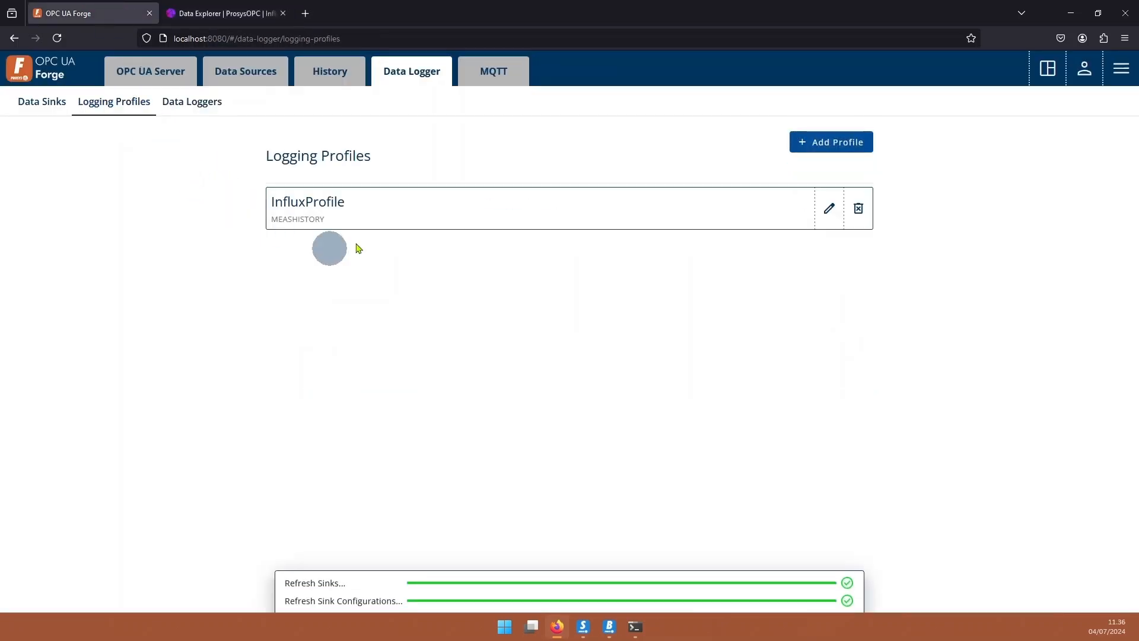
{"action": "left_click", "coordinate": [829, 208]}
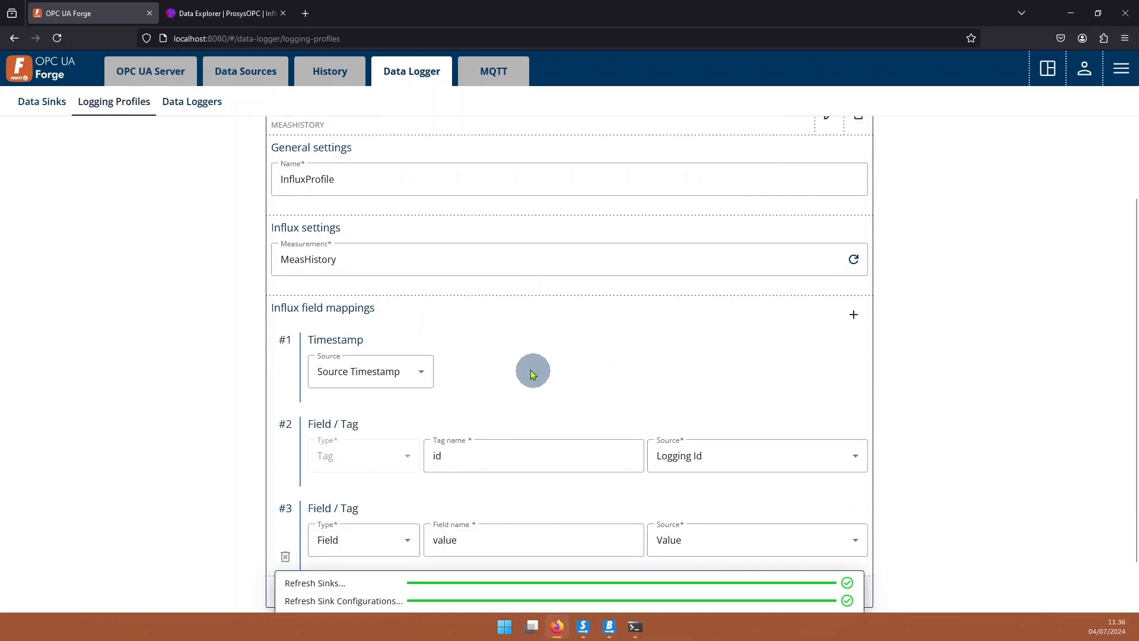
{"action": "scroll", "coordinate": [536, 373], "scroll_direction": "down", "scroll_amount": 2}
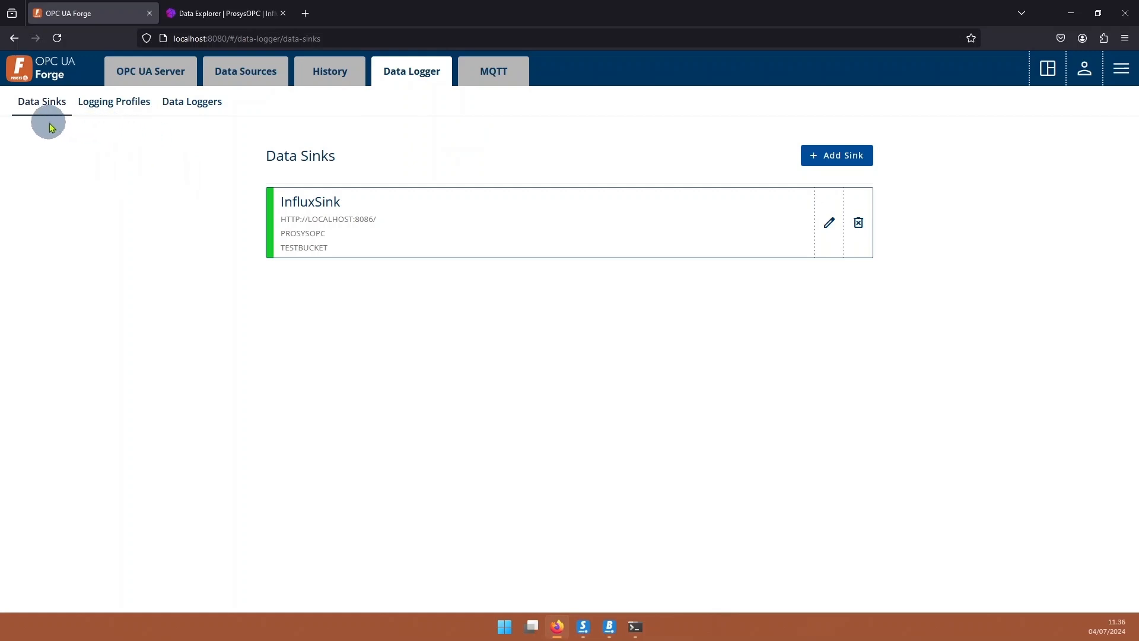
Start a new sink named PostgreSink of type SQL with database type PosgreSQL.
{"action": "left_click", "coordinate": [852, 154]}
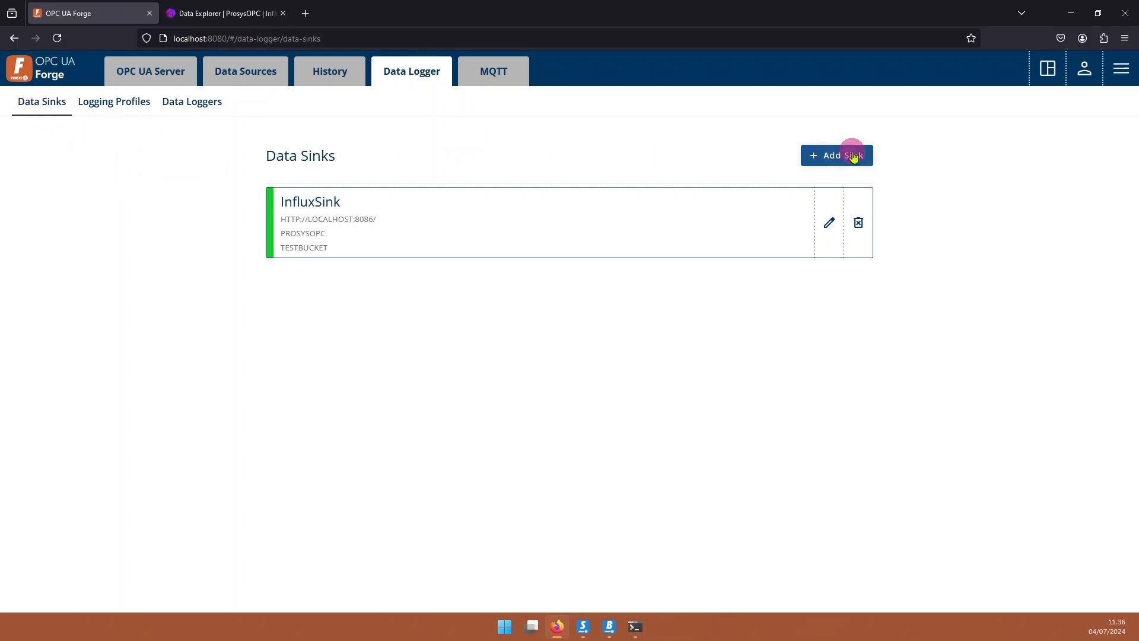
{"action": "left_click", "coordinate": [325, 261]}
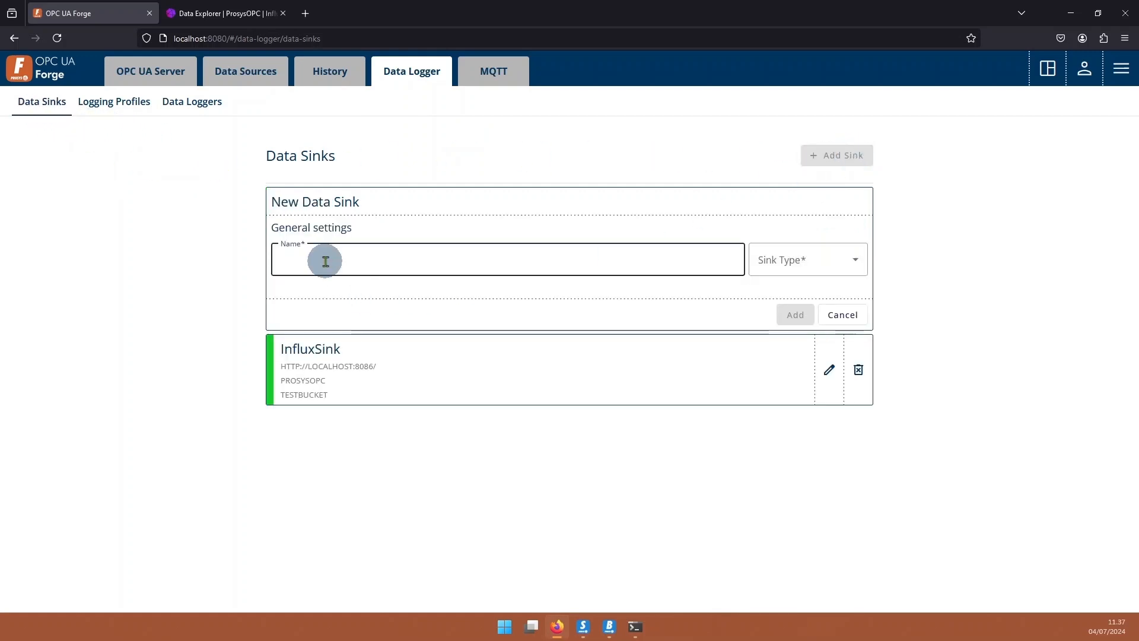
{"action": "type", "text": "PostgreSink"}
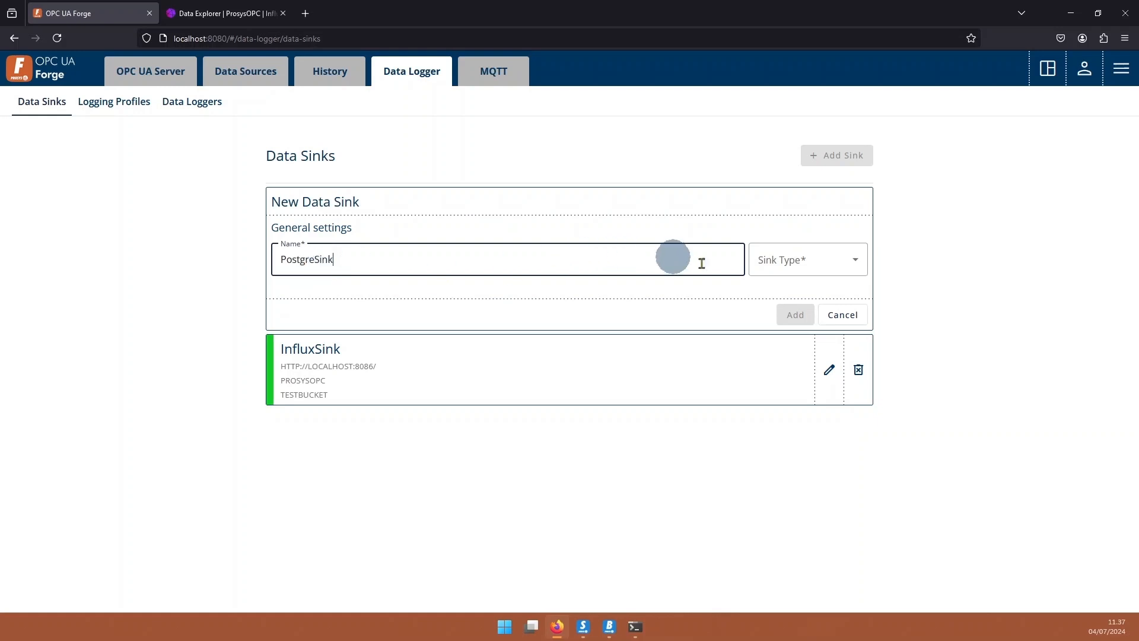
{"action": "left_click", "coordinate": [775, 262]}
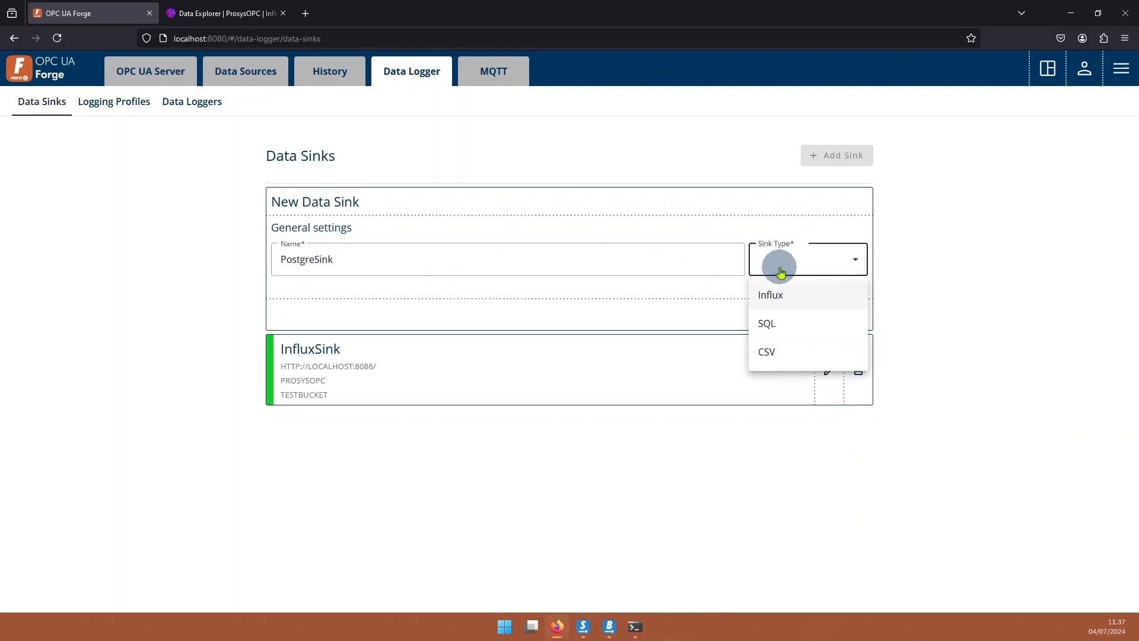
{"action": "left_click", "coordinate": [801, 326]}
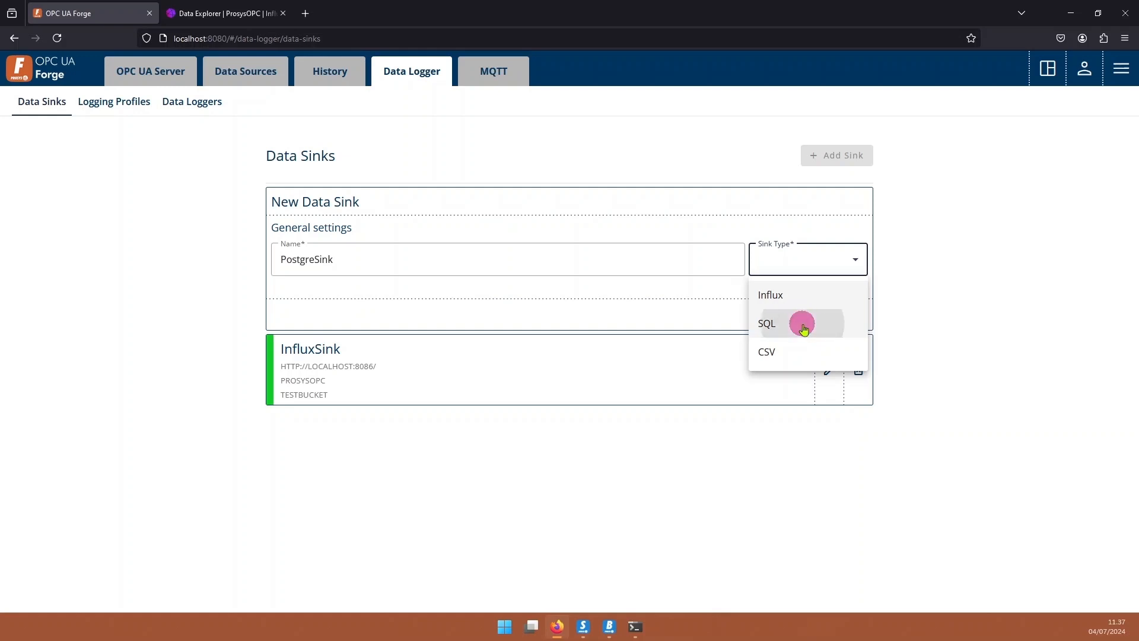
{"action": "left_click", "coordinate": [347, 356]}
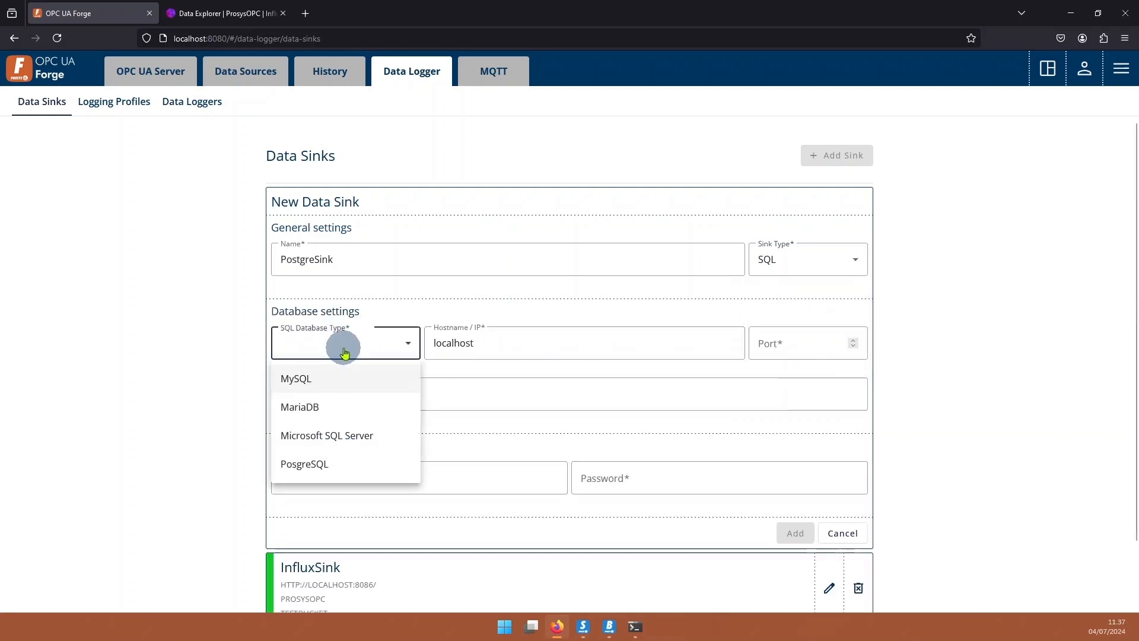
{"action": "left_click", "coordinate": [353, 467]}
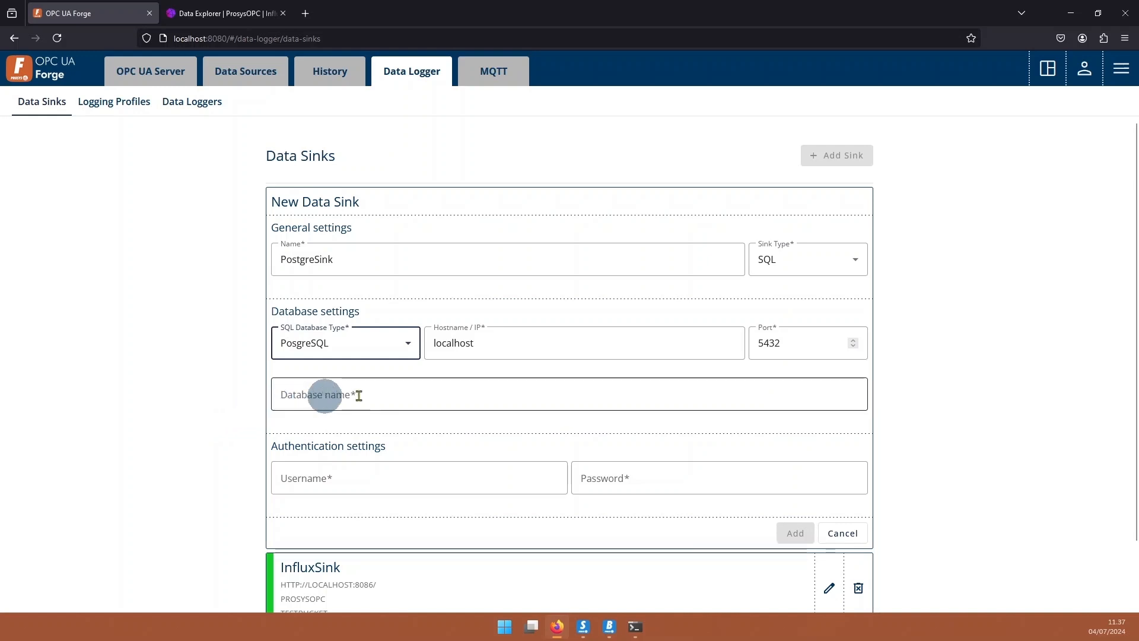
Enter database MyDatabase with its username and password, add the sink, and dismiss the password prompt.
{"action": "left_click", "coordinate": [456, 395]}
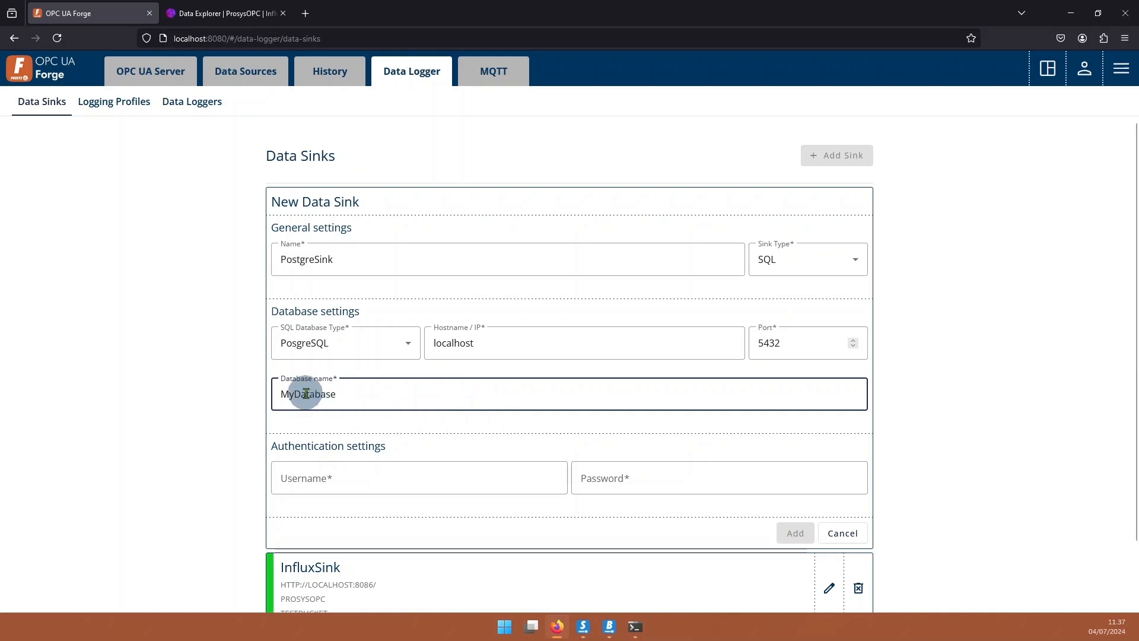
{"action": "left_click", "coordinate": [450, 475]}
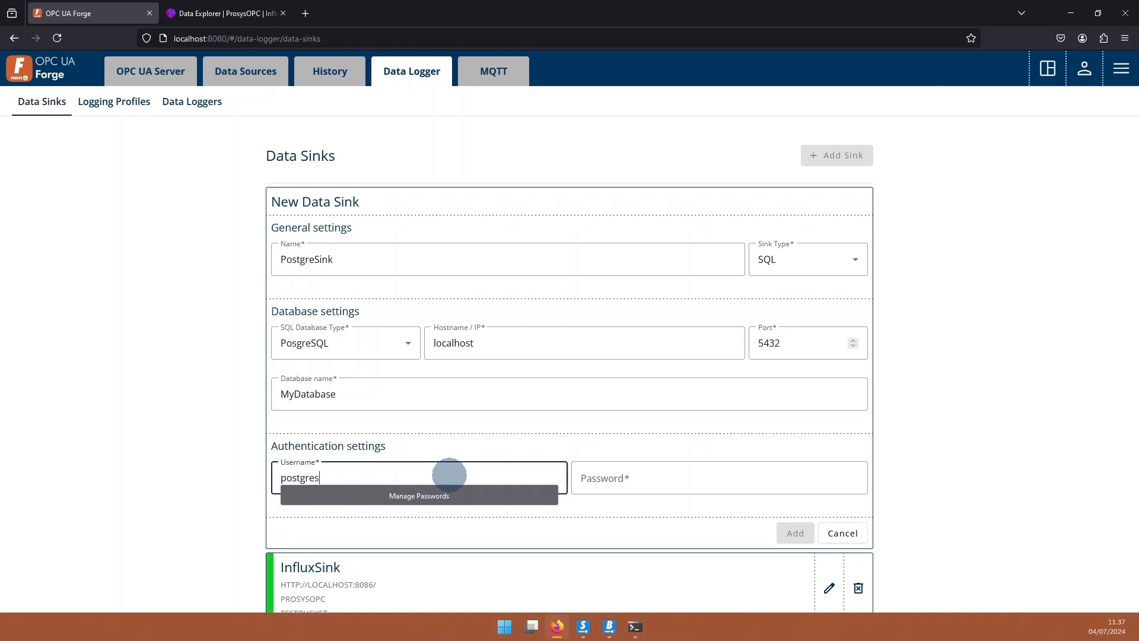
{"action": "key", "text": "Tab"}
{"action": "type", "text": "po"}
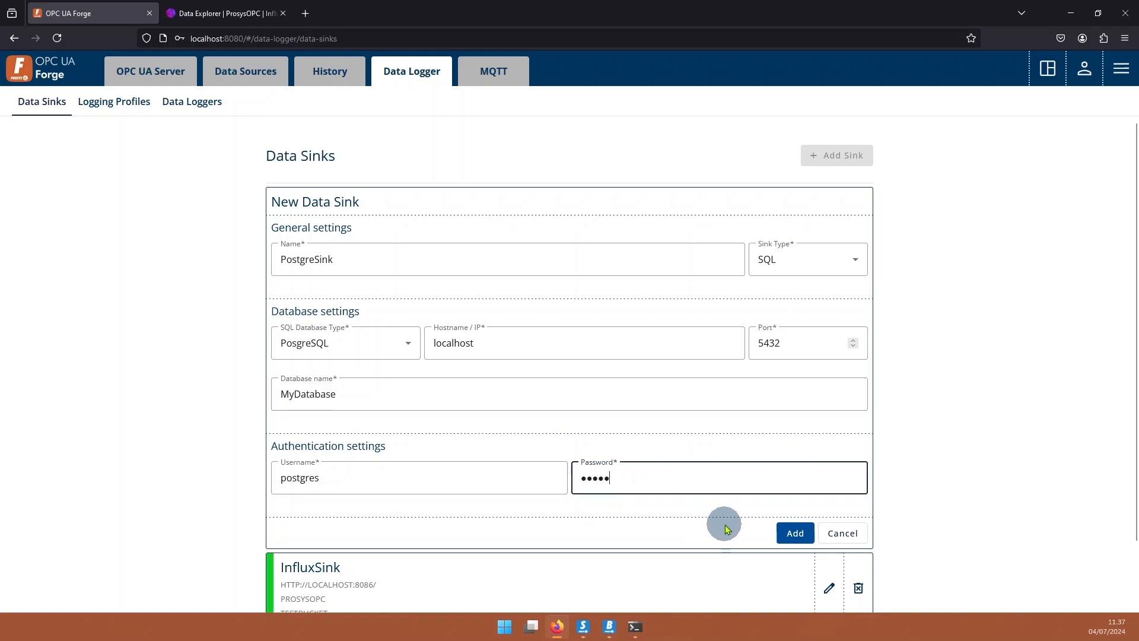
{"action": "left_click", "coordinate": [798, 533]}
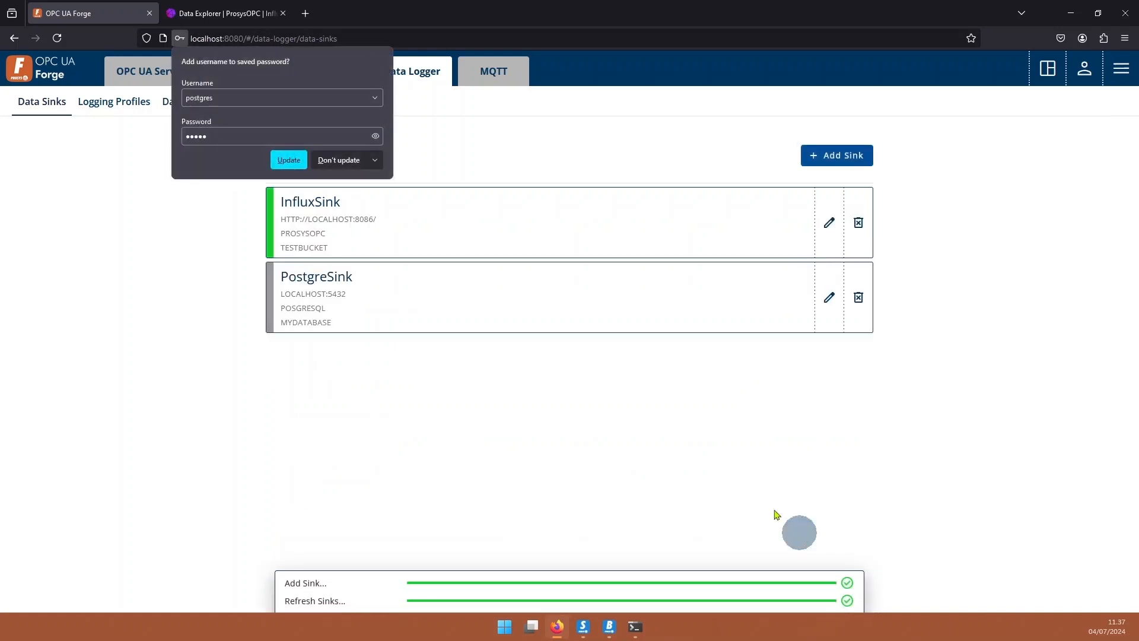
{"action": "left_click", "coordinate": [342, 158]}
Start a new PostgreSink logging profile named PostgreProfile targeting table testtable.
{"action": "left_click", "coordinate": [116, 107]}
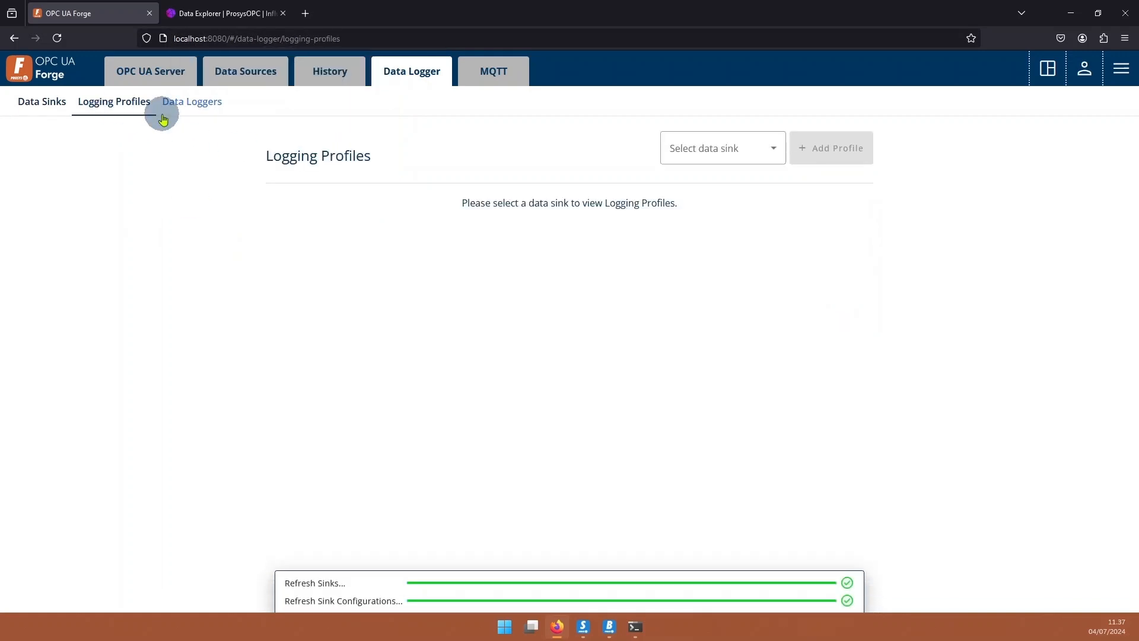
{"action": "left_click", "coordinate": [701, 159]}
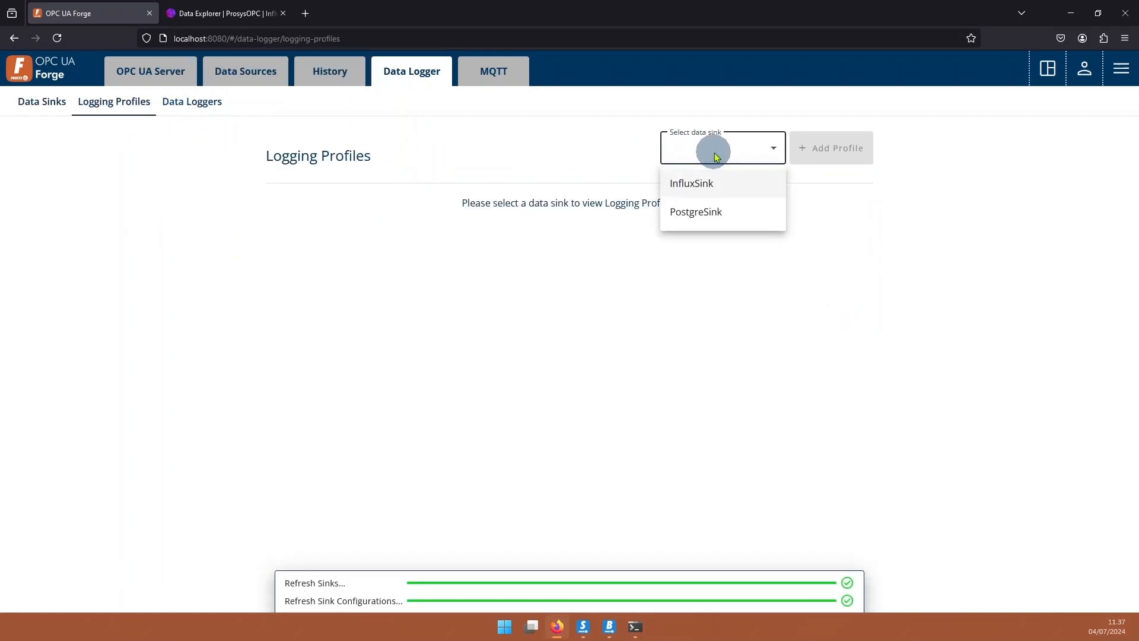
{"action": "left_click", "coordinate": [735, 214]}
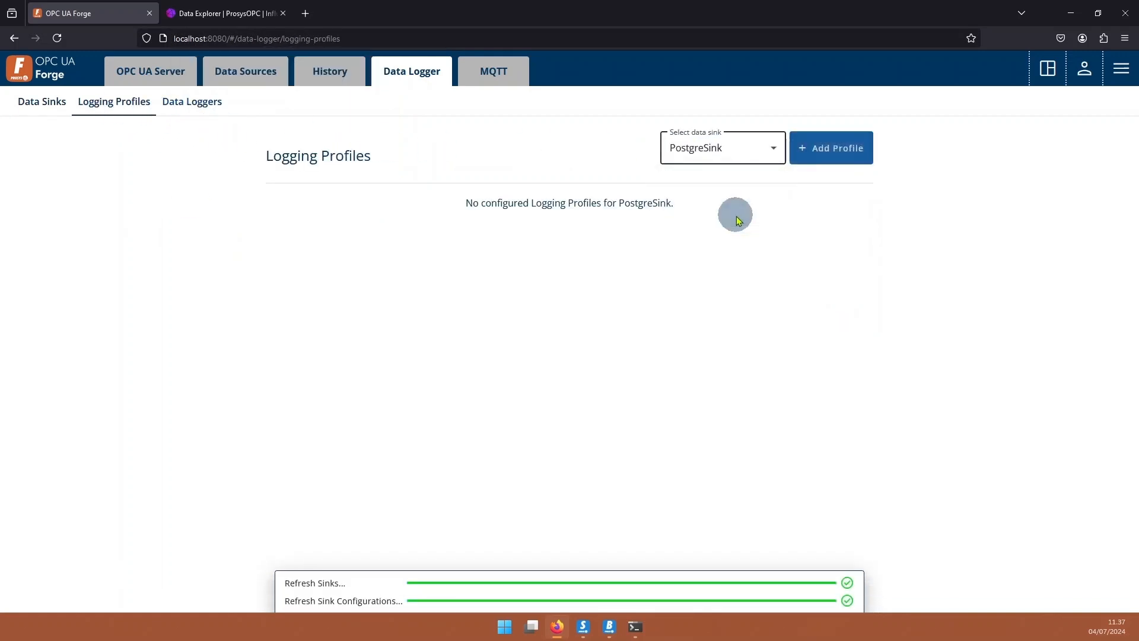
{"action": "left_click", "coordinate": [830, 155]}
{"action": "left_click", "coordinate": [342, 255]}
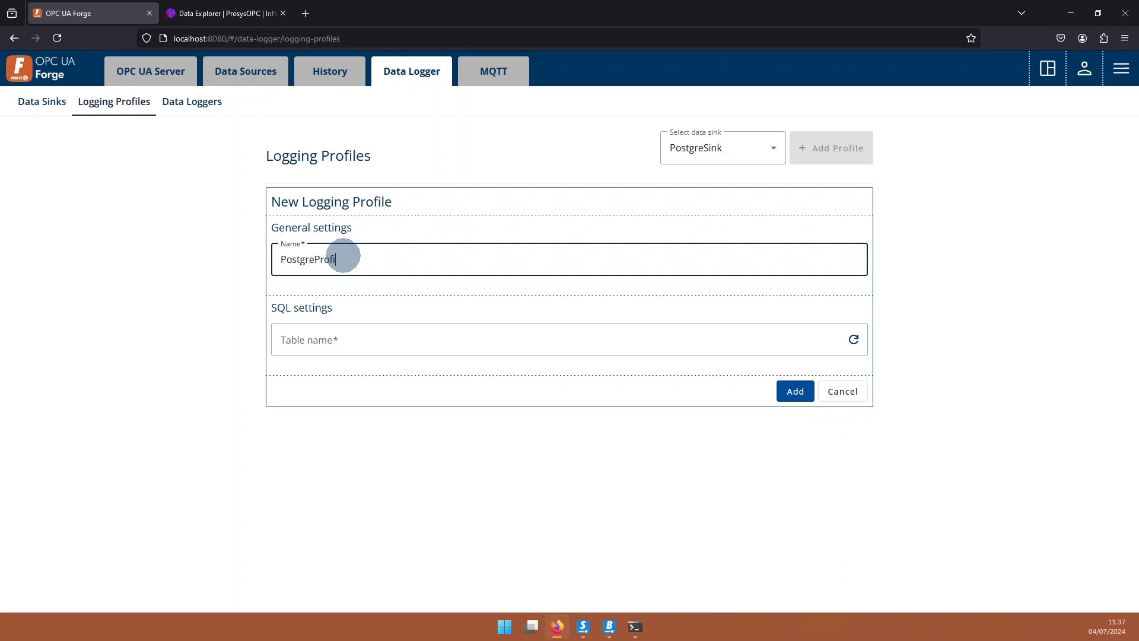
{"action": "left_click", "coordinate": [466, 339]}
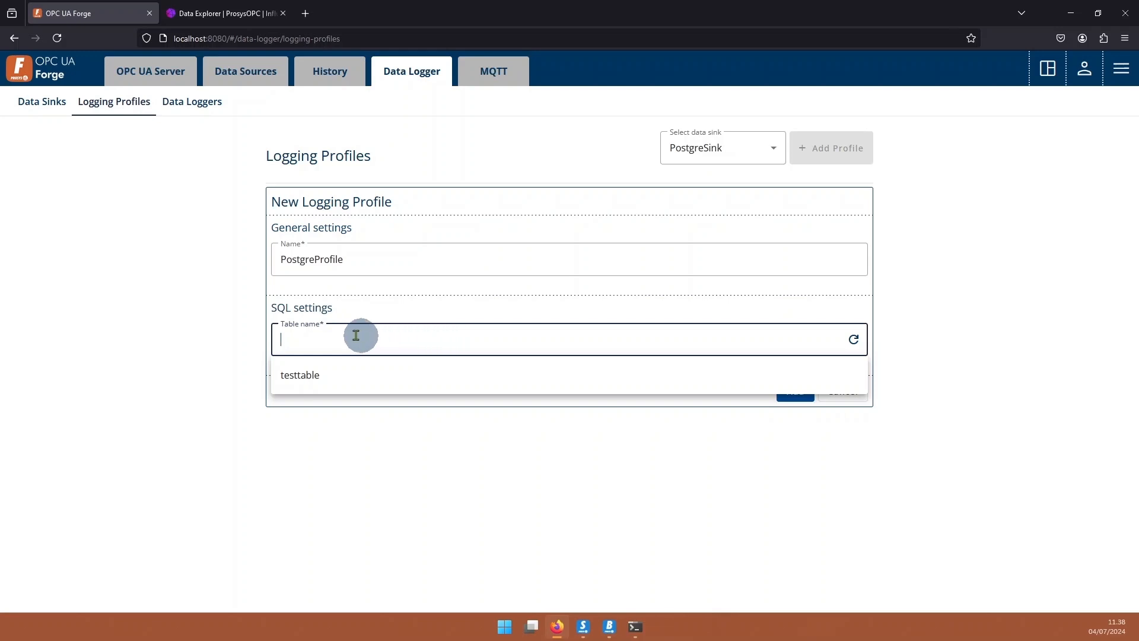
{"action": "left_click", "coordinate": [308, 374]}
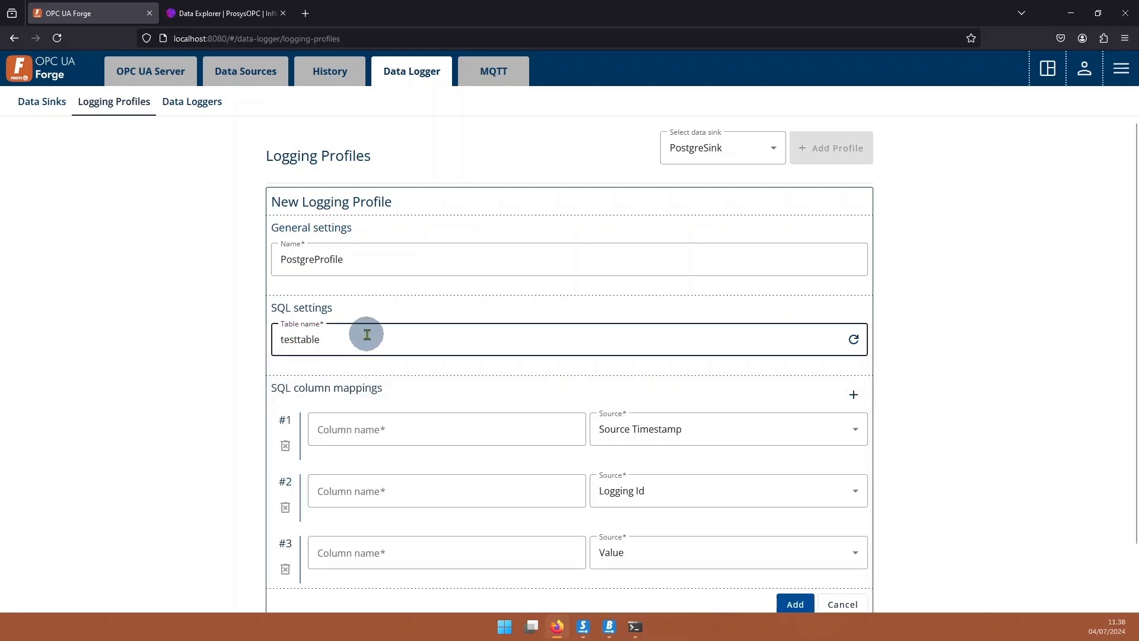
Map the three columns to time, id and value, and save PostgreProfile.
{"action": "scroll", "coordinate": [383, 338], "scroll_direction": "down", "scroll_amount": 2}
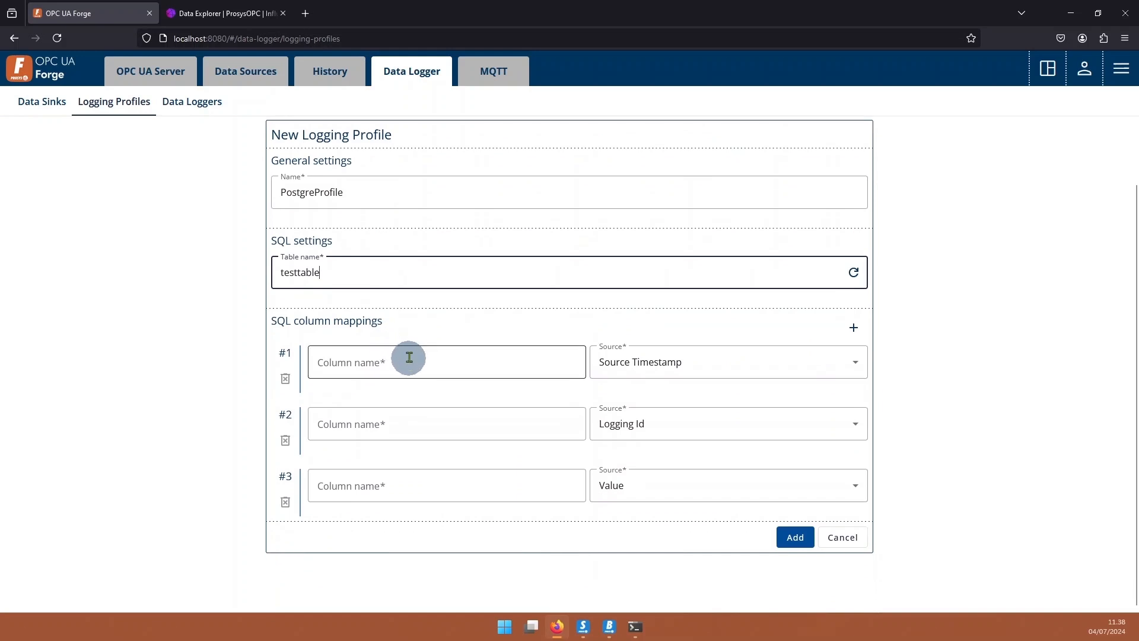
{"action": "left_click", "coordinate": [444, 367]}
{"action": "left_click", "coordinate": [401, 404]}
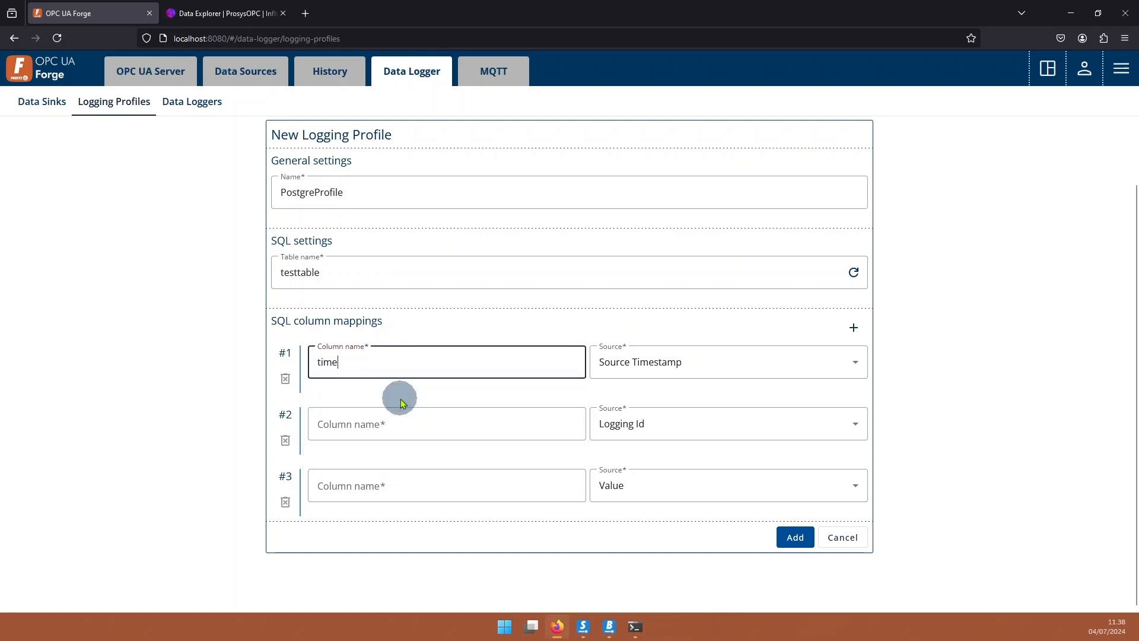
{"action": "left_click", "coordinate": [429, 424]}
{"action": "left_click", "coordinate": [351, 487]}
{"action": "left_click", "coordinate": [414, 485]}
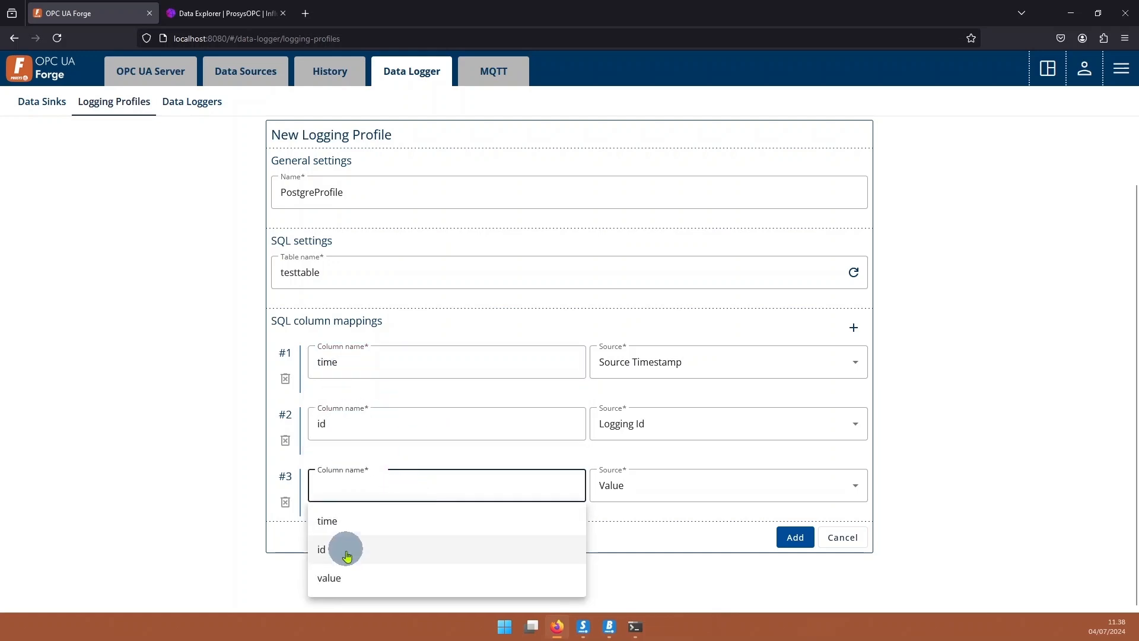
{"action": "left_click", "coordinate": [344, 576]}
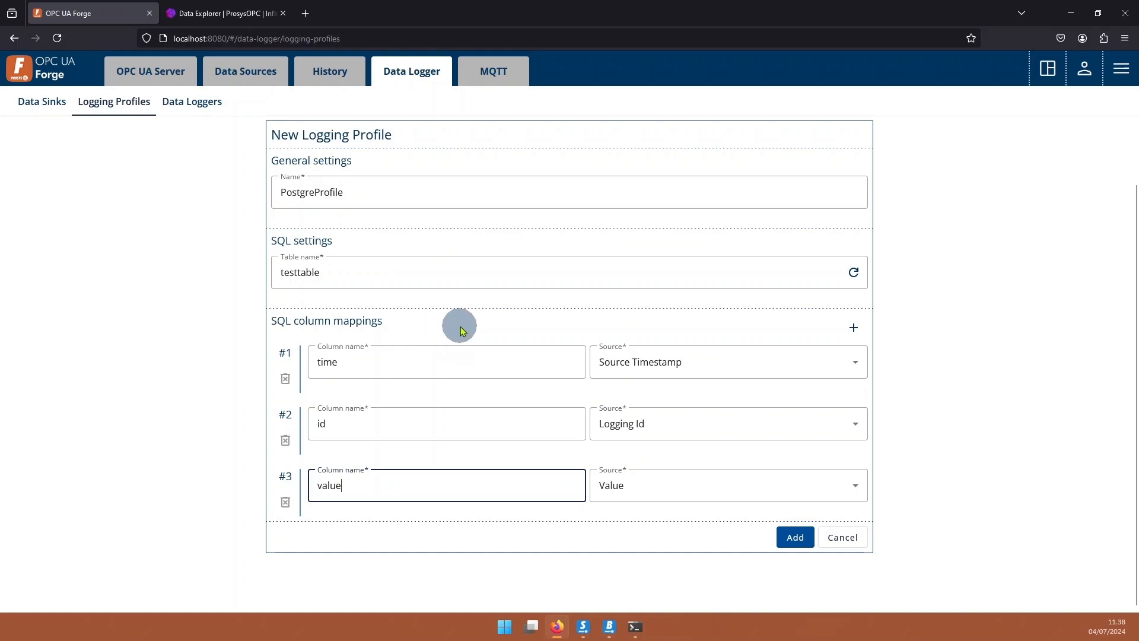
{"action": "scroll", "coordinate": [415, 338], "scroll_direction": "up", "scroll_amount": 2}
{"action": "scroll", "coordinate": [407, 323], "scroll_direction": "down", "scroll_amount": 2}
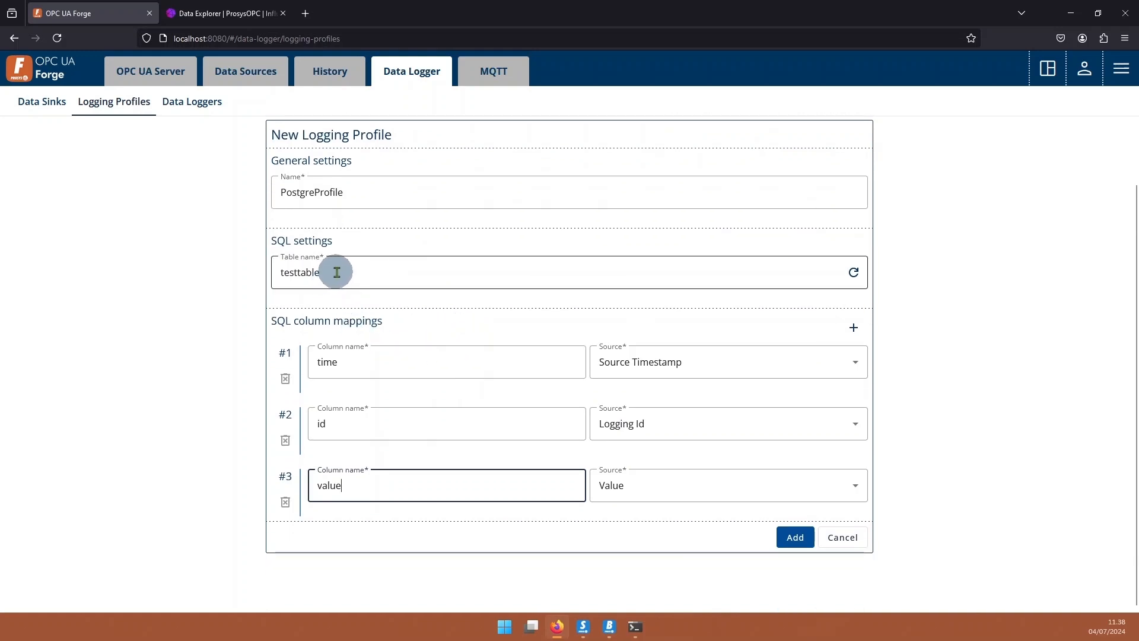
{"action": "left_click", "coordinate": [795, 538]}
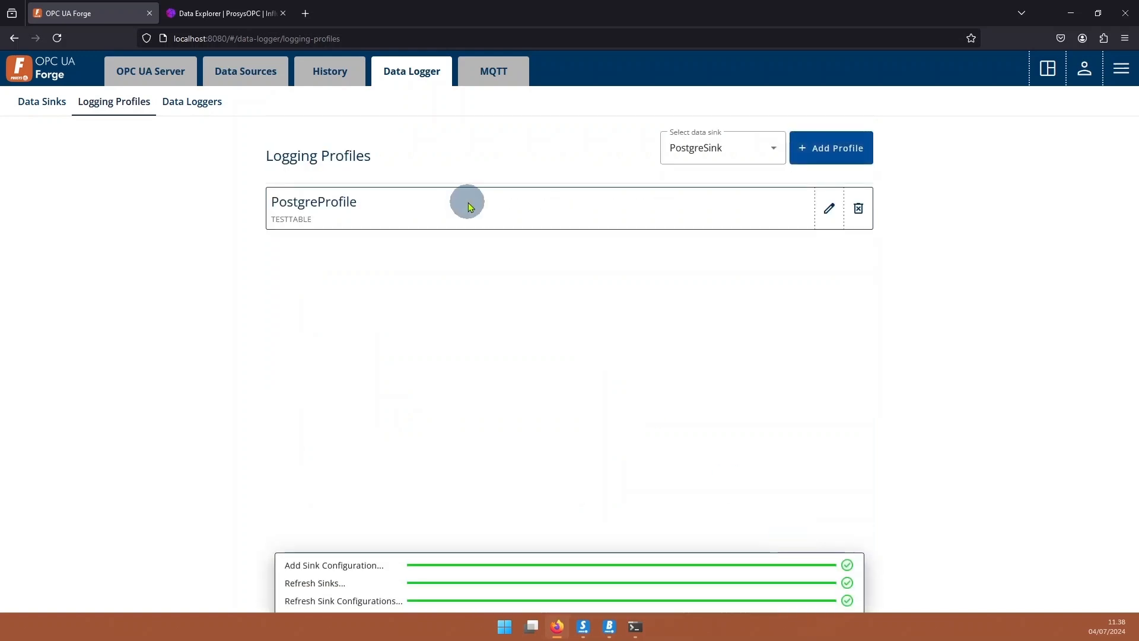
Add a data logger named PostgreLogger that uses PostgreProfile.
{"action": "left_click", "coordinate": [189, 107]}
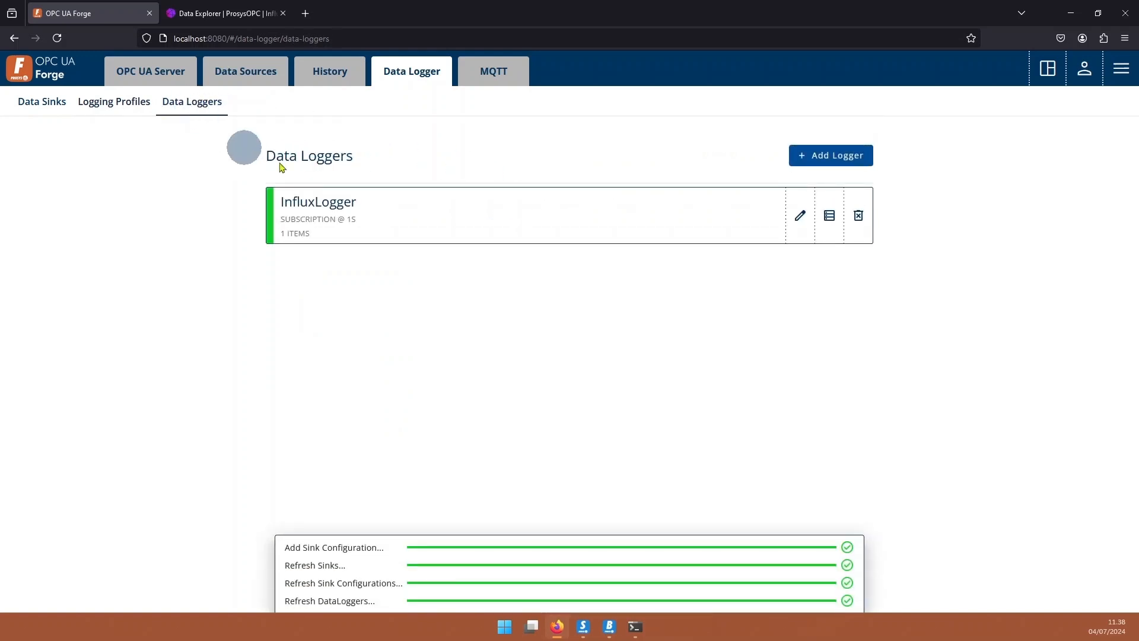
{"action": "left_click", "coordinate": [832, 157]}
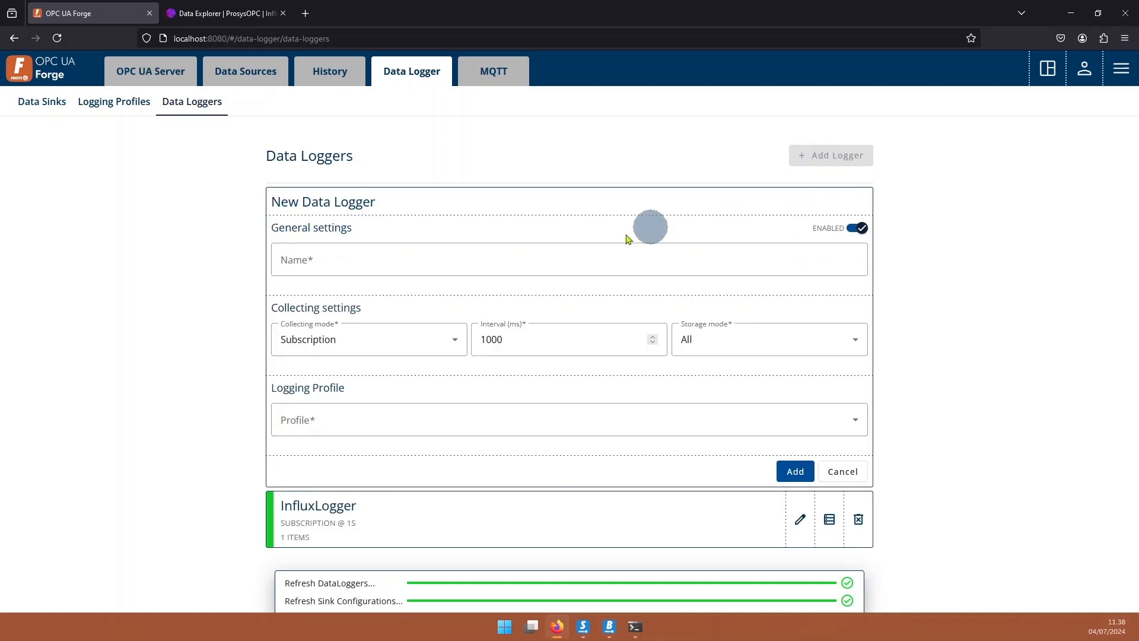
{"action": "left_click", "coordinate": [362, 266]}
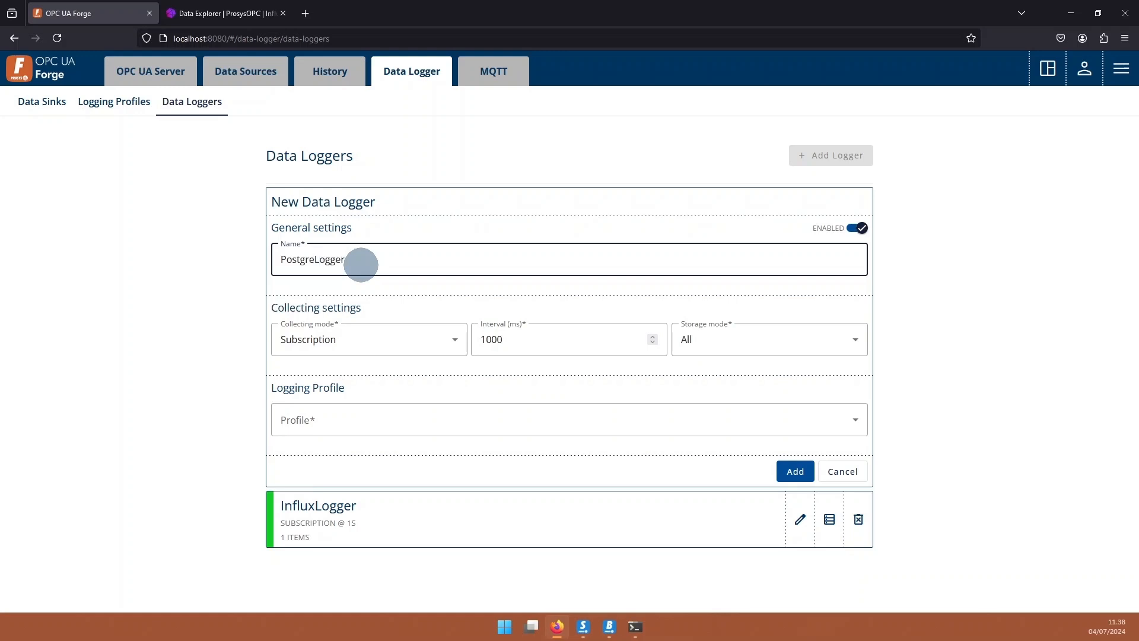
{"action": "left_click", "coordinate": [431, 419]}
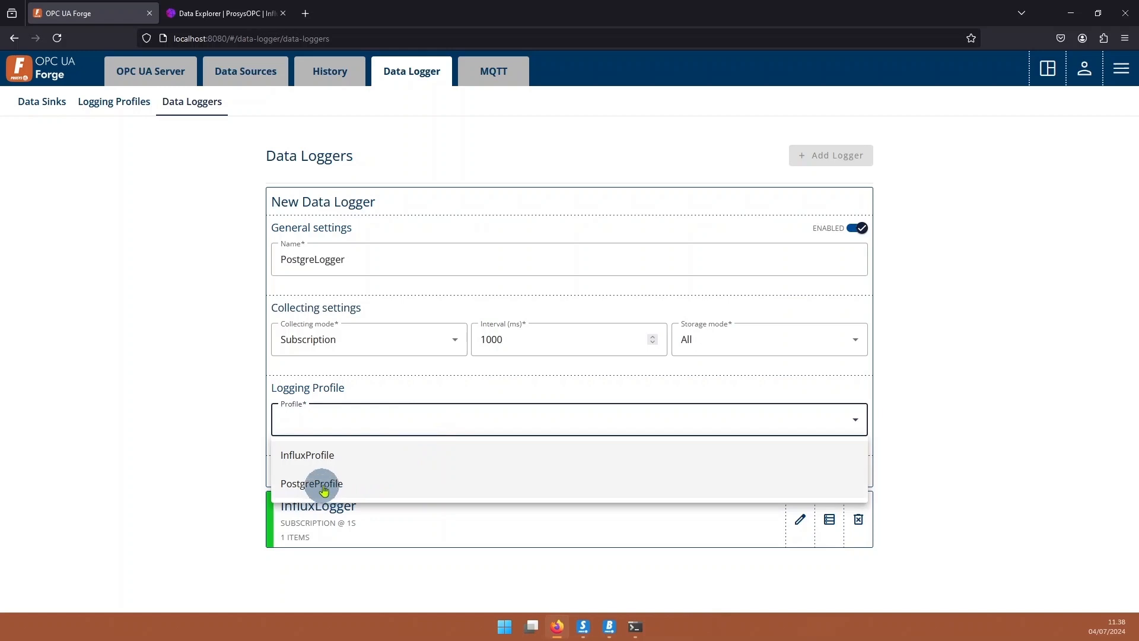
{"action": "left_click", "coordinate": [325, 486]}
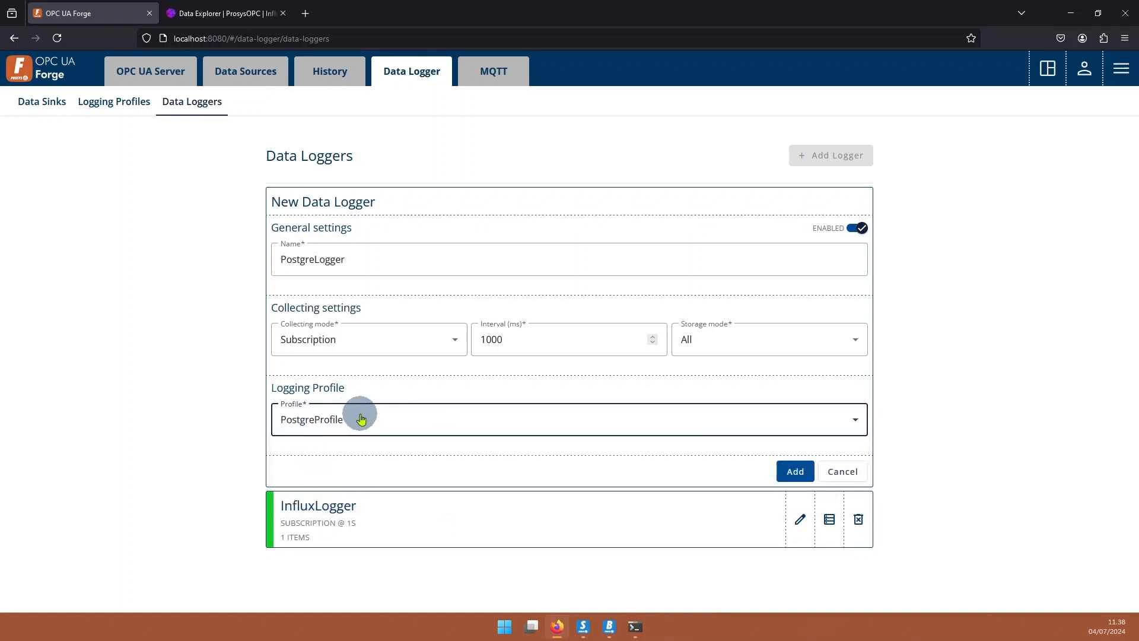
{"action": "left_click", "coordinate": [794, 470]}
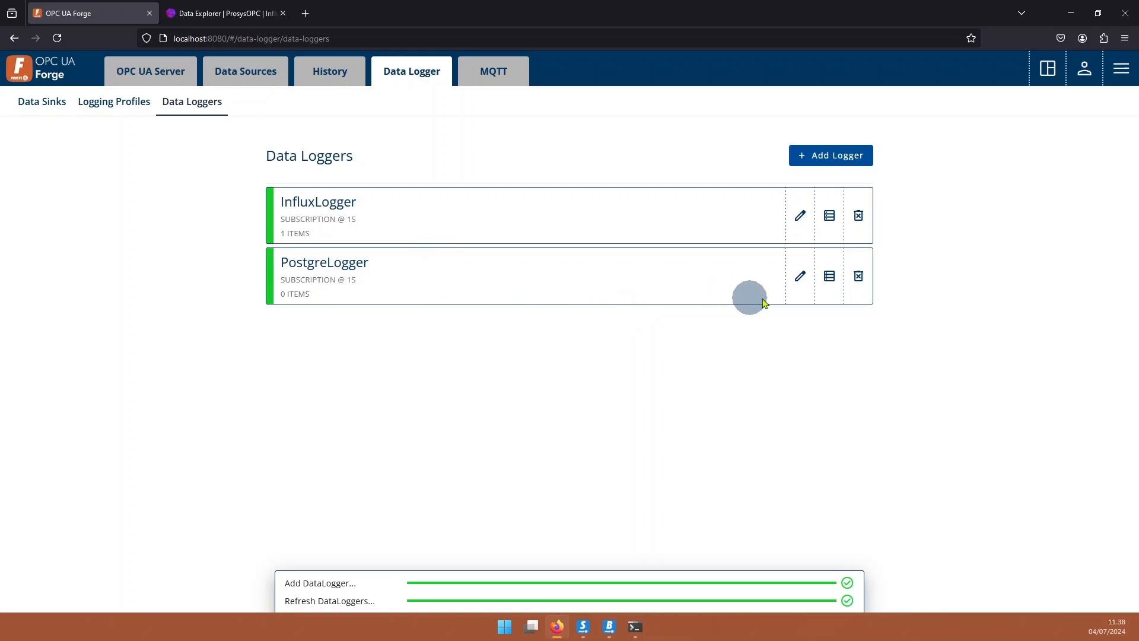
Add BoilerPressureSteam as PostgreLogger's logged node, then bring up the psql terminal.
{"action": "left_click", "coordinate": [828, 297]}
{"action": "left_click", "coordinate": [845, 374]}
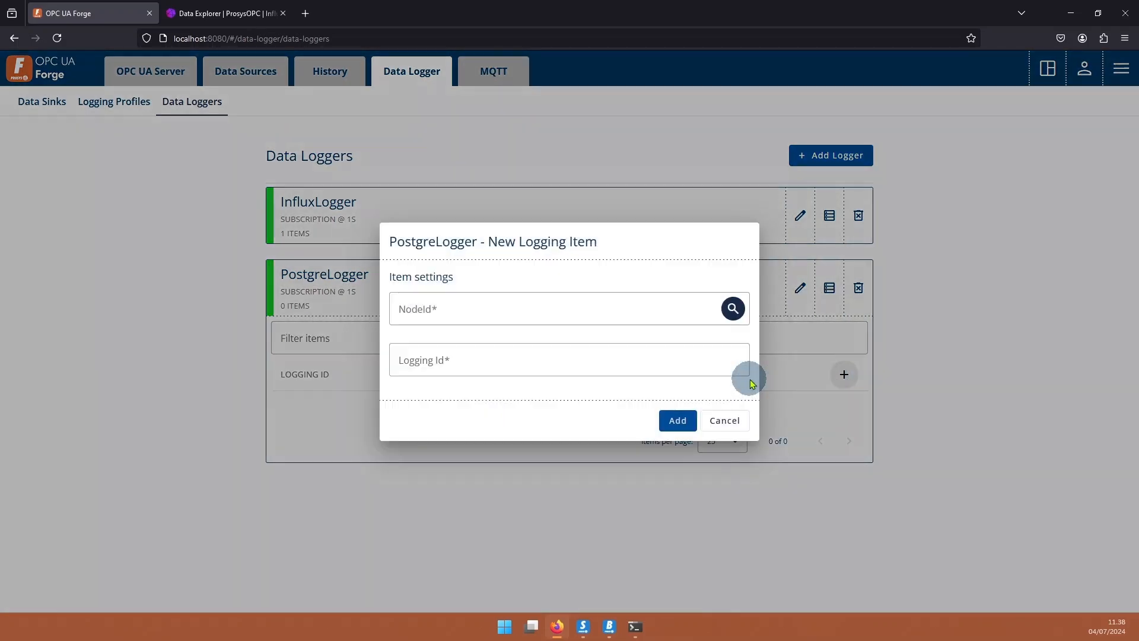
{"action": "left_click", "coordinate": [732, 308]}
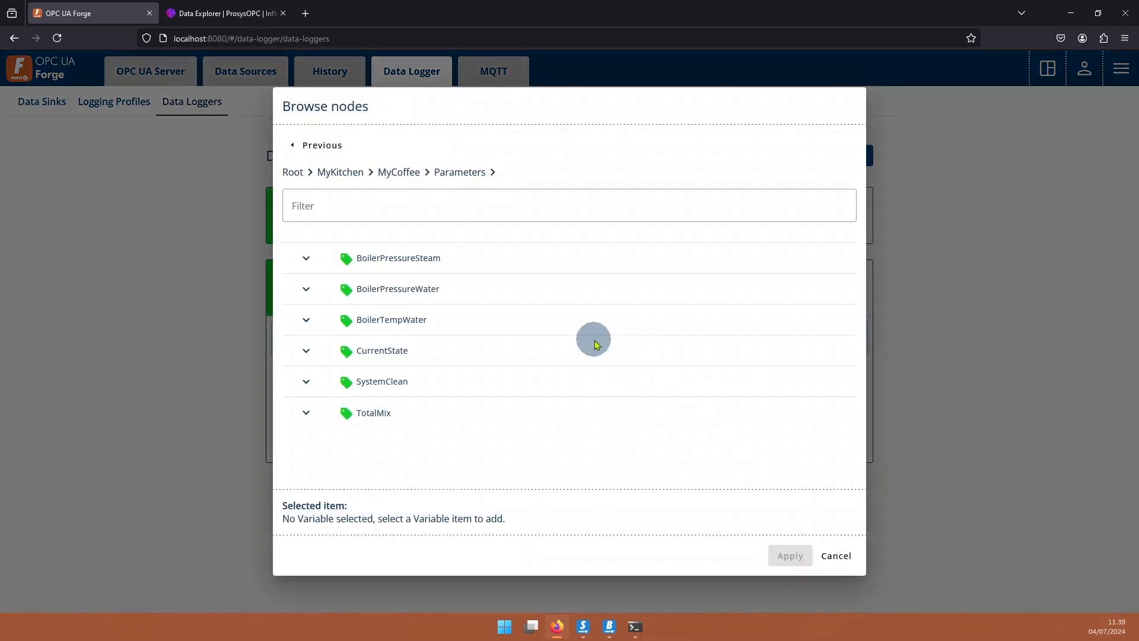
{"action": "left_click", "coordinate": [379, 257]}
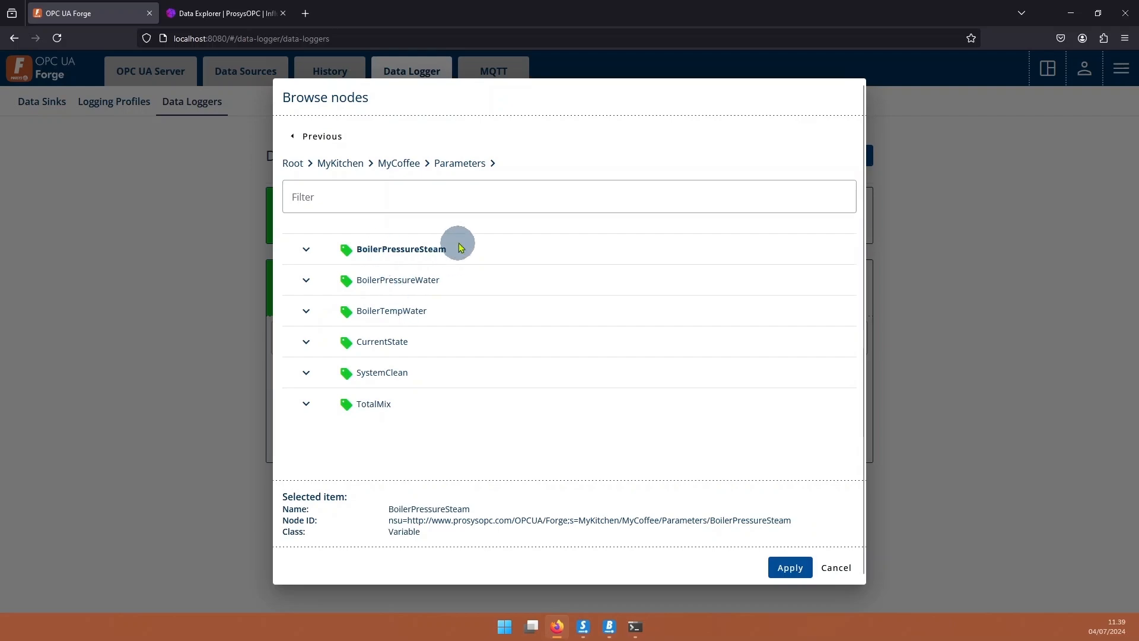
{"action": "left_click", "coordinate": [791, 567]}
{"action": "left_click", "coordinate": [677, 420]}
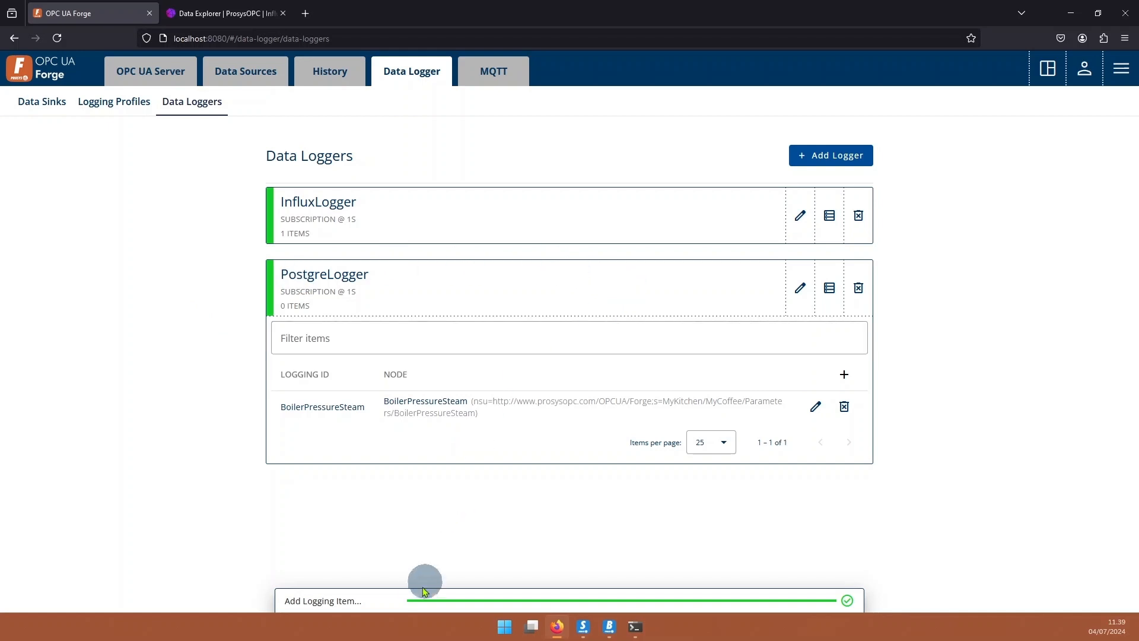
{"action": "left_click", "coordinate": [635, 627]}
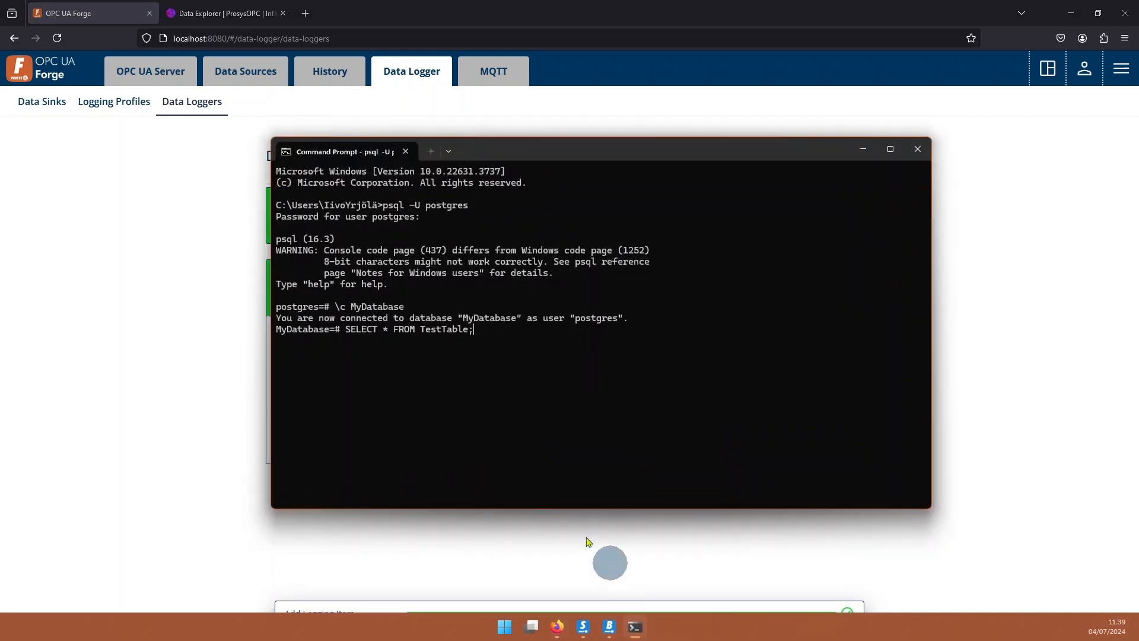
Run SELECT * FROM TestTable; to see five logged BoilerPressureSteam rows, then return to Firefox.
{"action": "key", "text": "Return"}
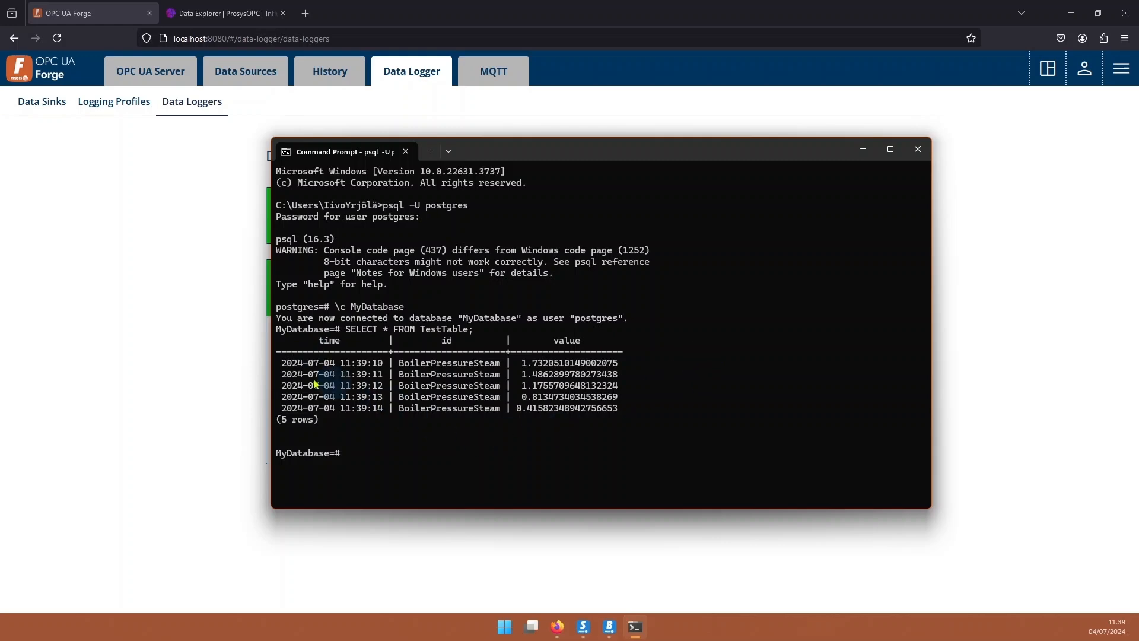
{"action": "left_click", "coordinate": [185, 355]}
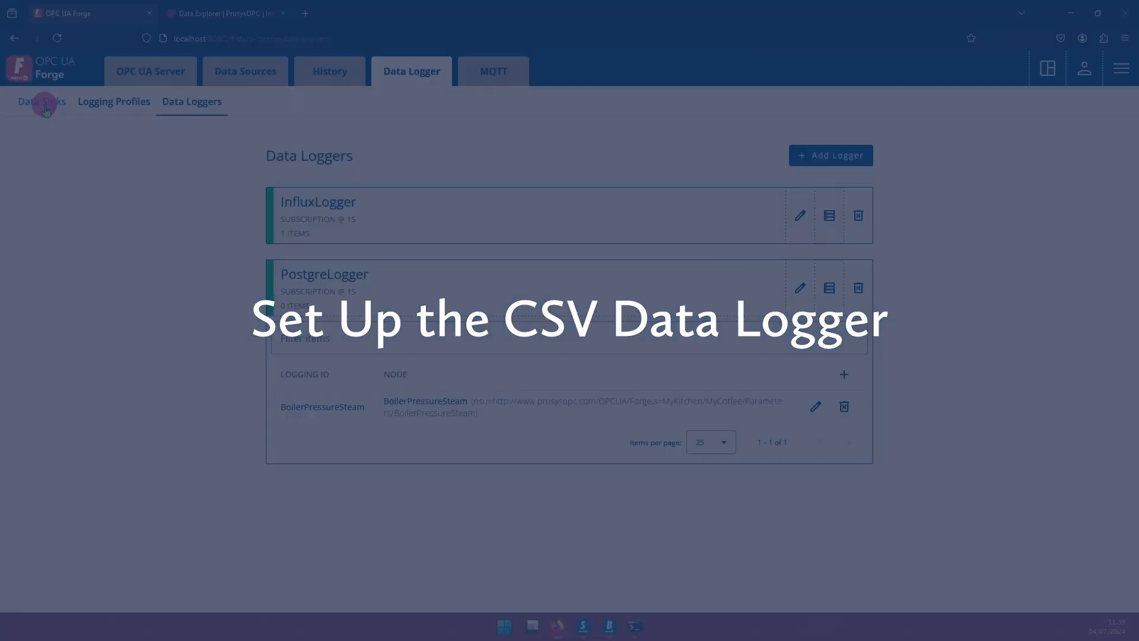
Start a new data sink named CSVSink with sink type CSV.
{"action": "left_click", "coordinate": [44, 101]}
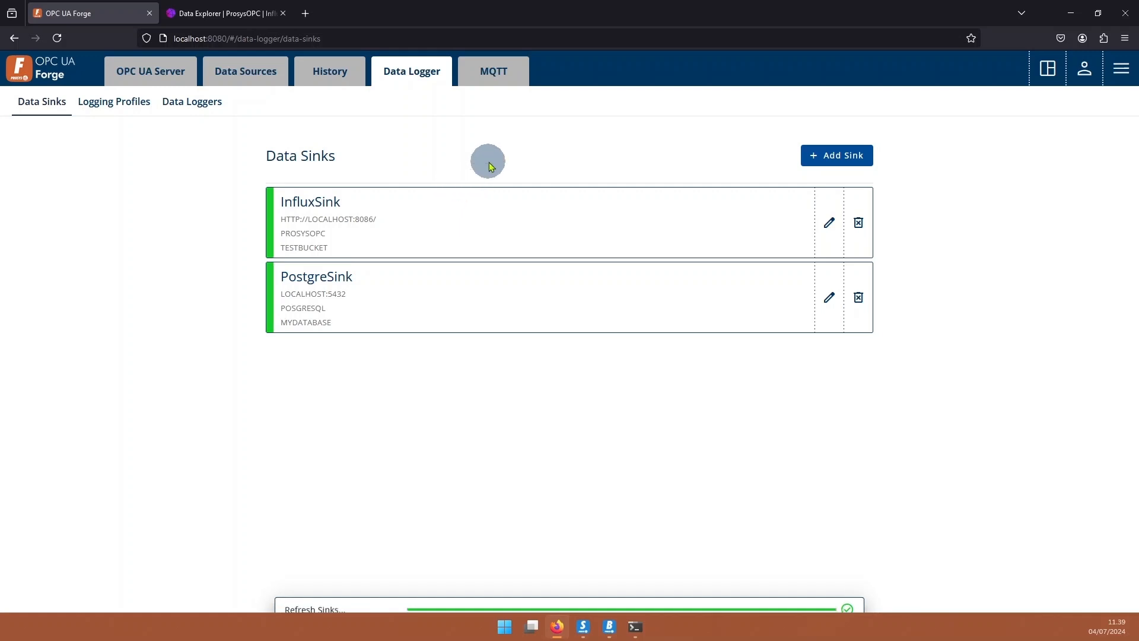
{"action": "left_click", "coordinate": [834, 162]}
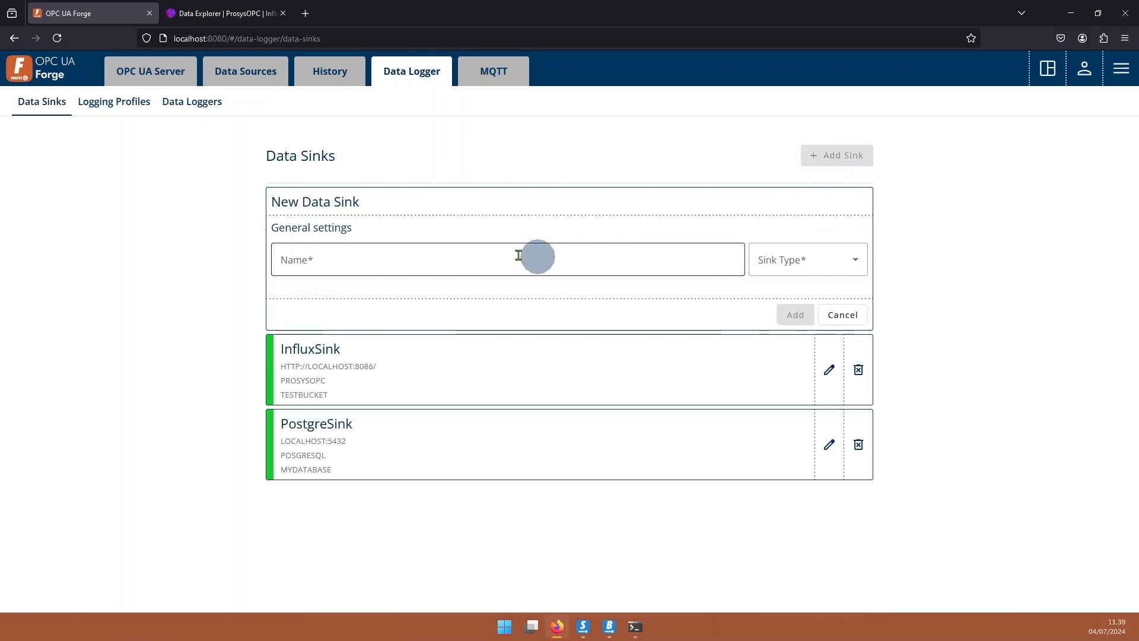
{"action": "left_click", "coordinate": [457, 254]}
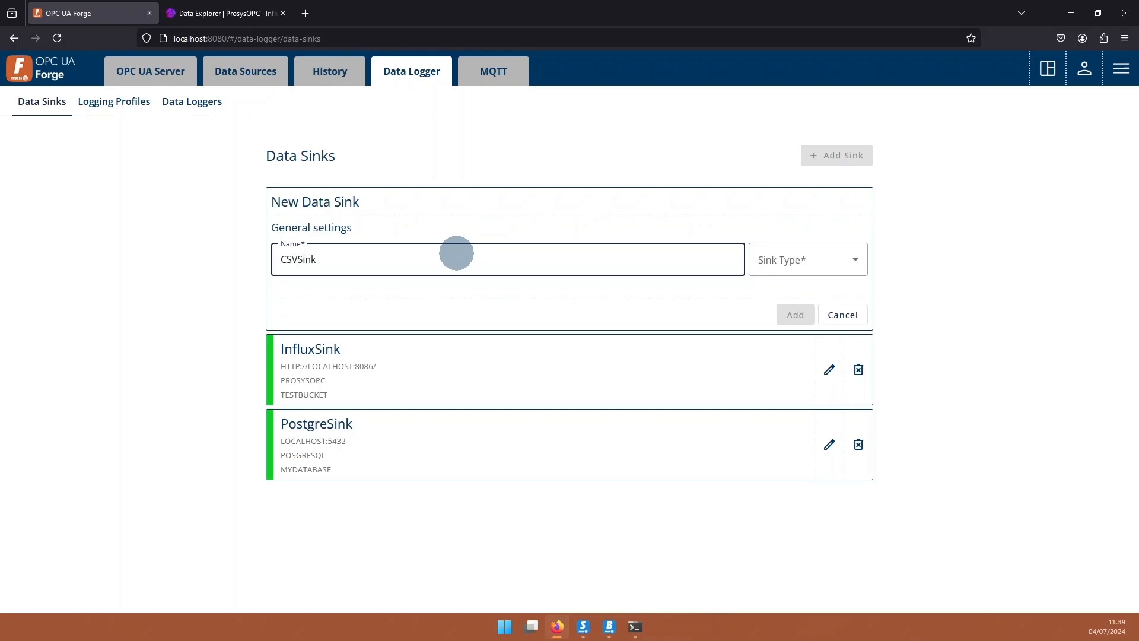
{"action": "left_click", "coordinate": [807, 277]}
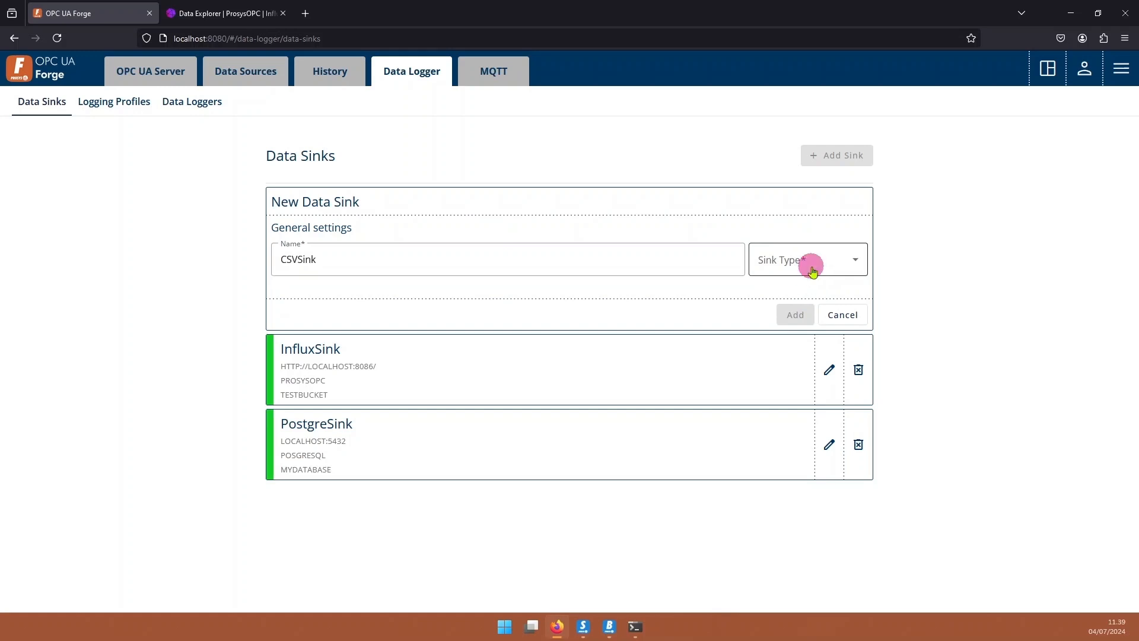
{"action": "left_click", "coordinate": [779, 351]}
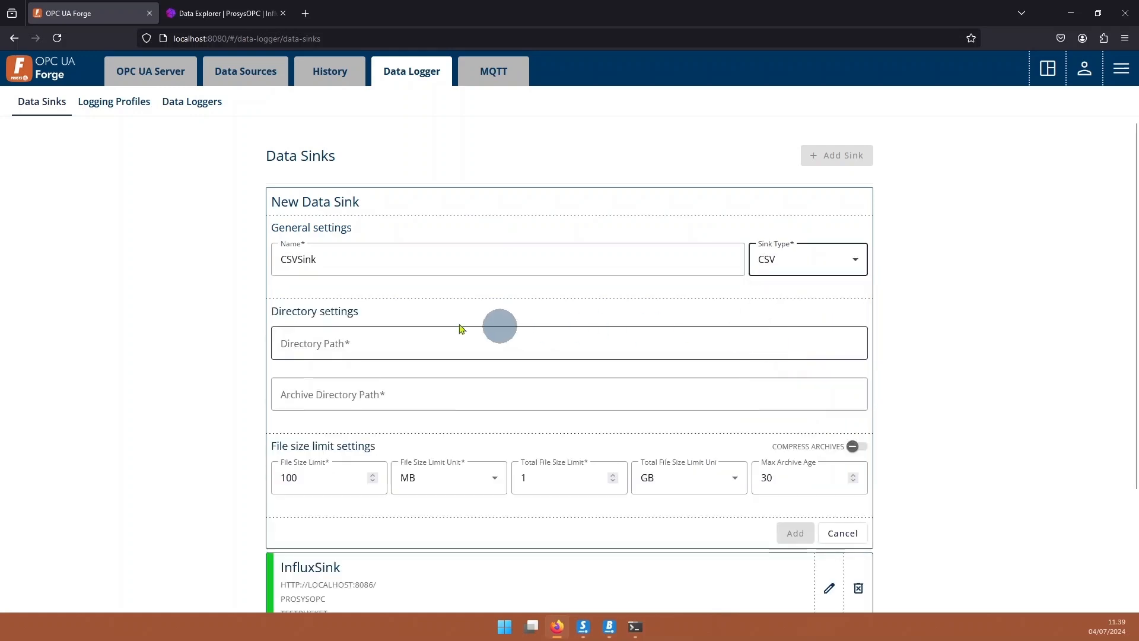
Set log directory C:\ForgeCSVLogs\Logs and archive C:\ForgeCSVLogs\Archive, then save CSVSink.
{"action": "scroll", "coordinate": [501, 331], "scroll_direction": "down", "scroll_amount": 3}
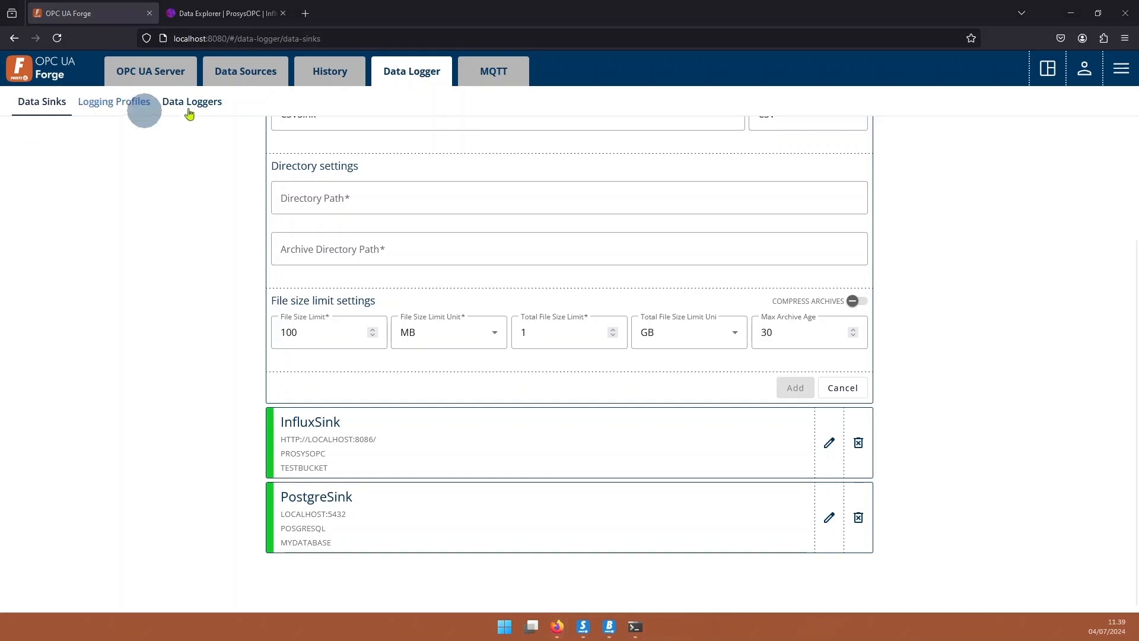
{"action": "left_click", "coordinate": [366, 203]}
{"action": "type", "text": "C:\\ForgeCSVLogs\\Logs"}
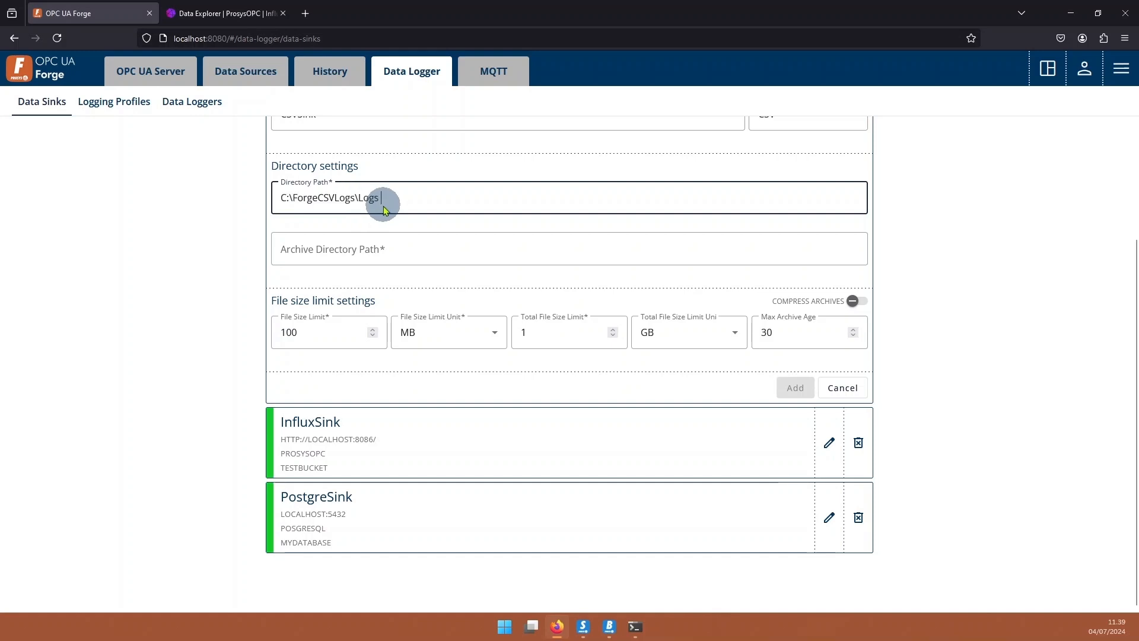
{"action": "key", "text": "alt+Tab"}
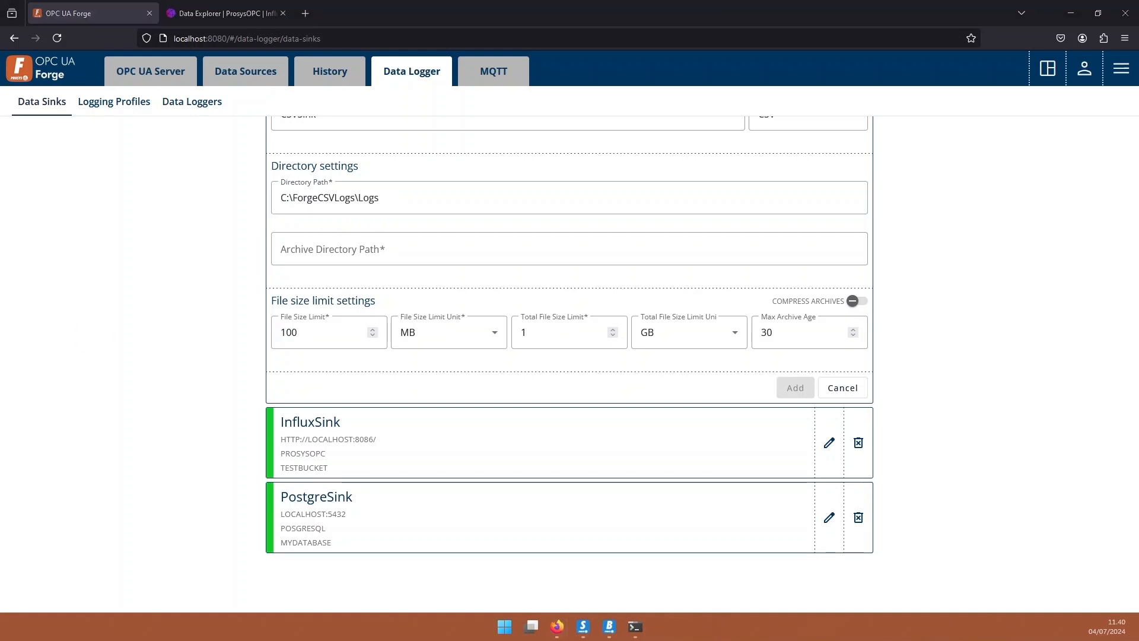
{"action": "left_click", "coordinate": [321, 246]}
{"action": "type", "text": "C:\\ForgeCSVLogs\\Archive"}
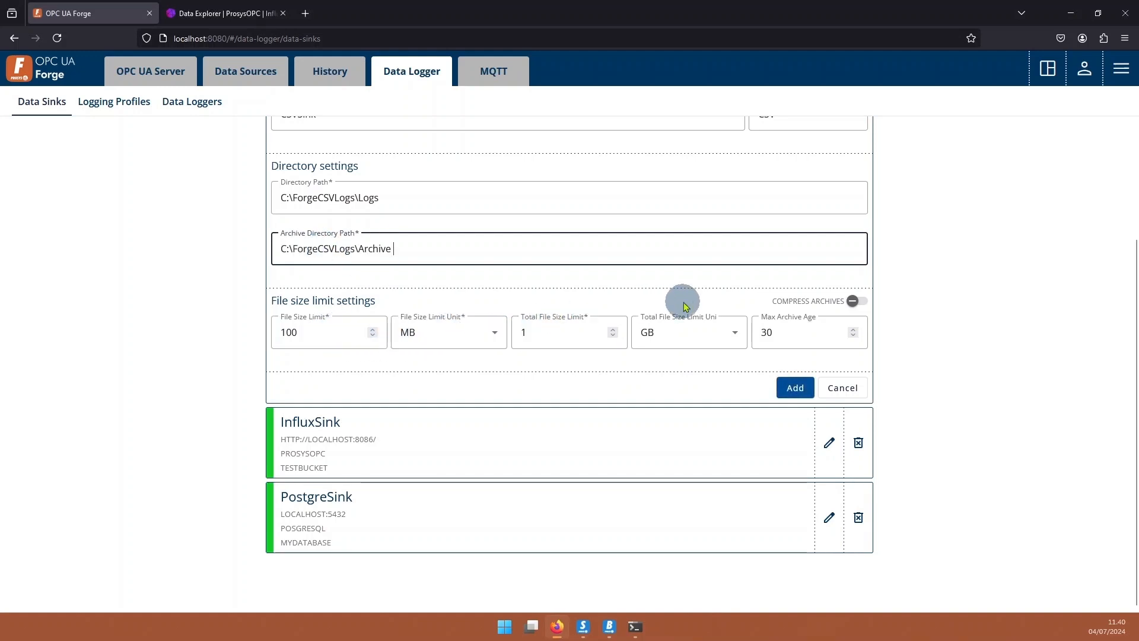
{"action": "scroll", "coordinate": [483, 362], "scroll_direction": "up", "scroll_amount": 1}
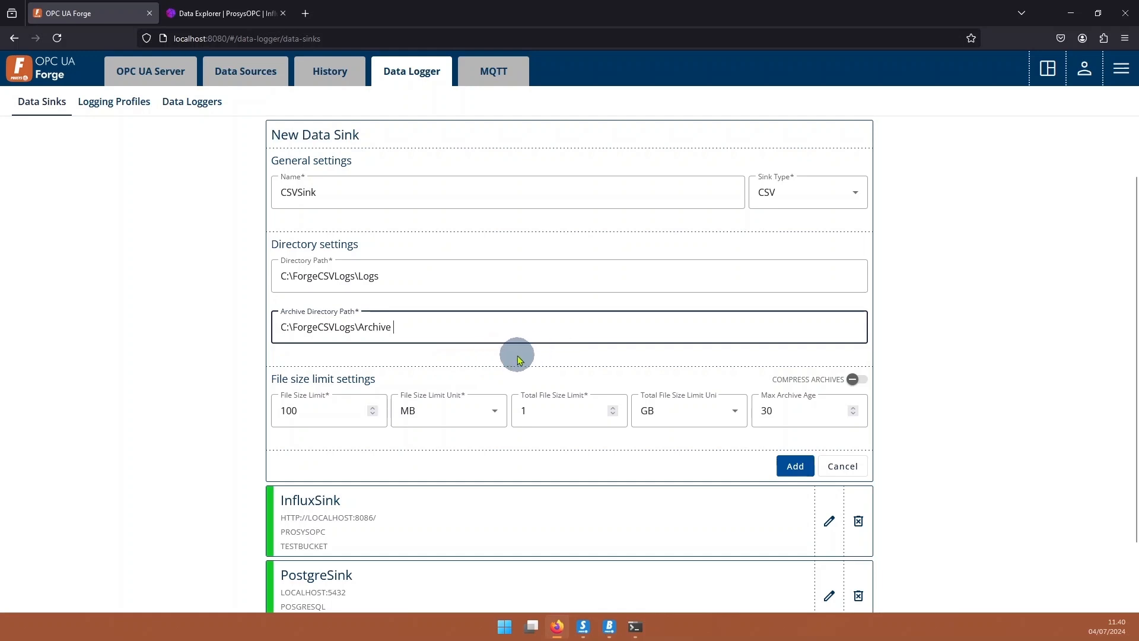
{"action": "left_click", "coordinate": [794, 465]}
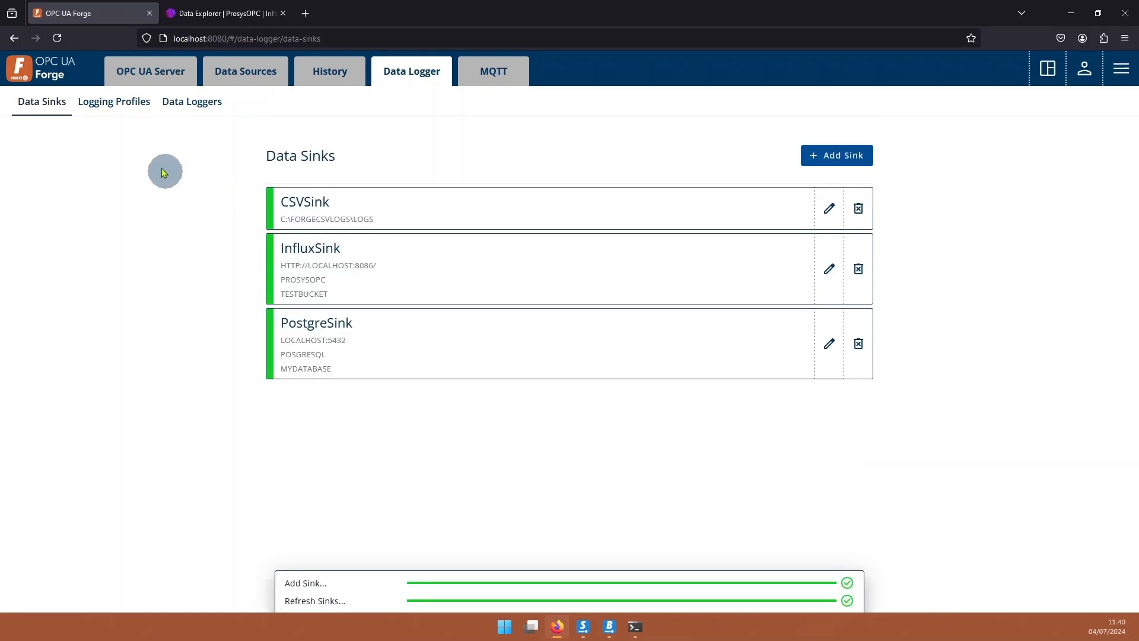
{"action": "left_click", "coordinate": [134, 110]}
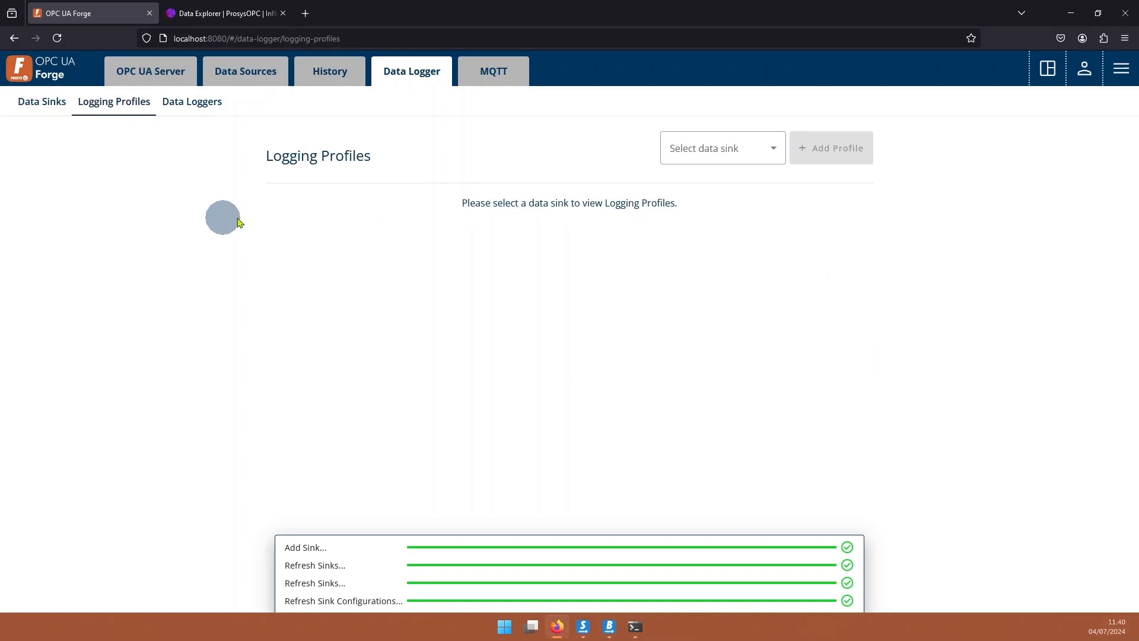
Start CSVSink profile CSVProfile with file forge-data.csv and ';' as separator.
{"action": "left_click", "coordinate": [730, 153]}
{"action": "left_click", "coordinate": [712, 239]}
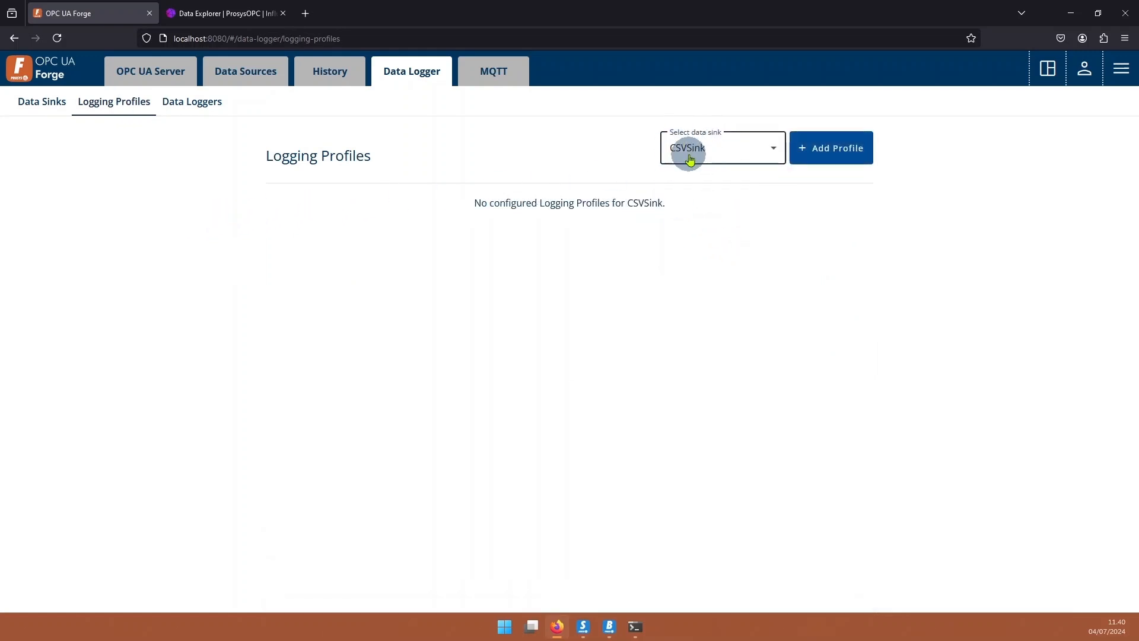
{"action": "left_click", "coordinate": [835, 149]}
{"action": "left_click", "coordinate": [325, 264]}
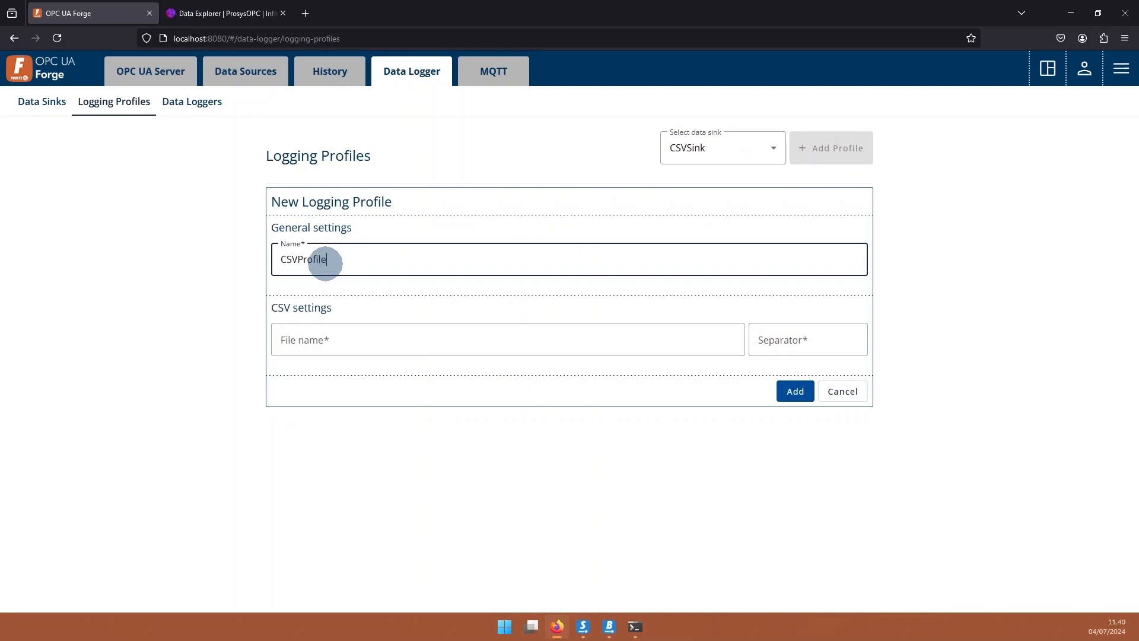
{"action": "left_click", "coordinate": [369, 338]}
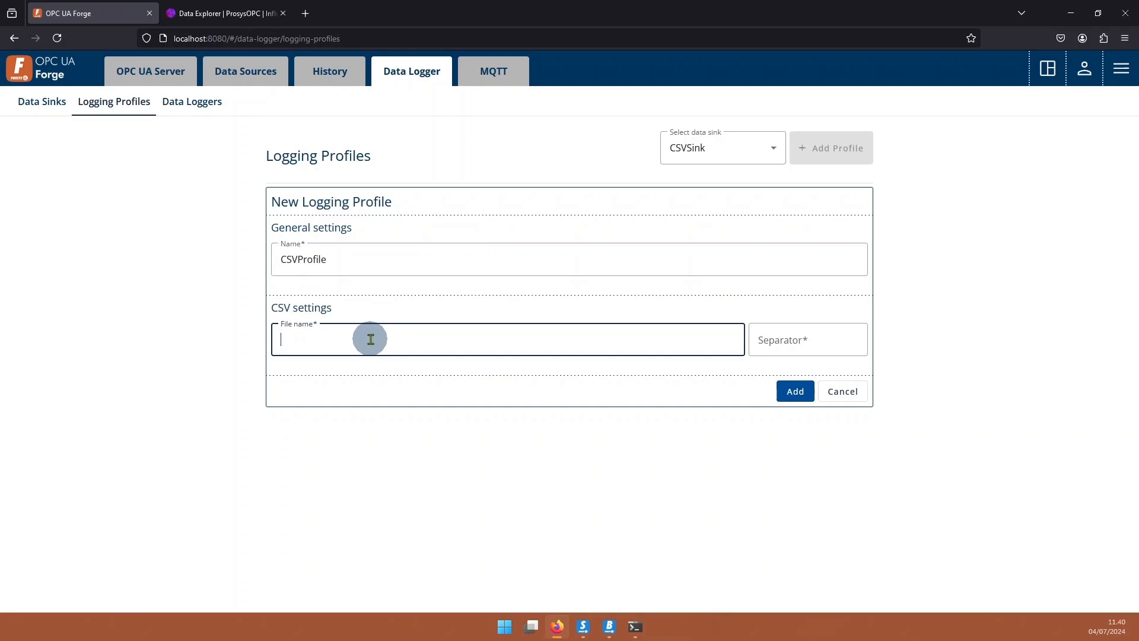
{"action": "type", "text": "forge-data.csv"}
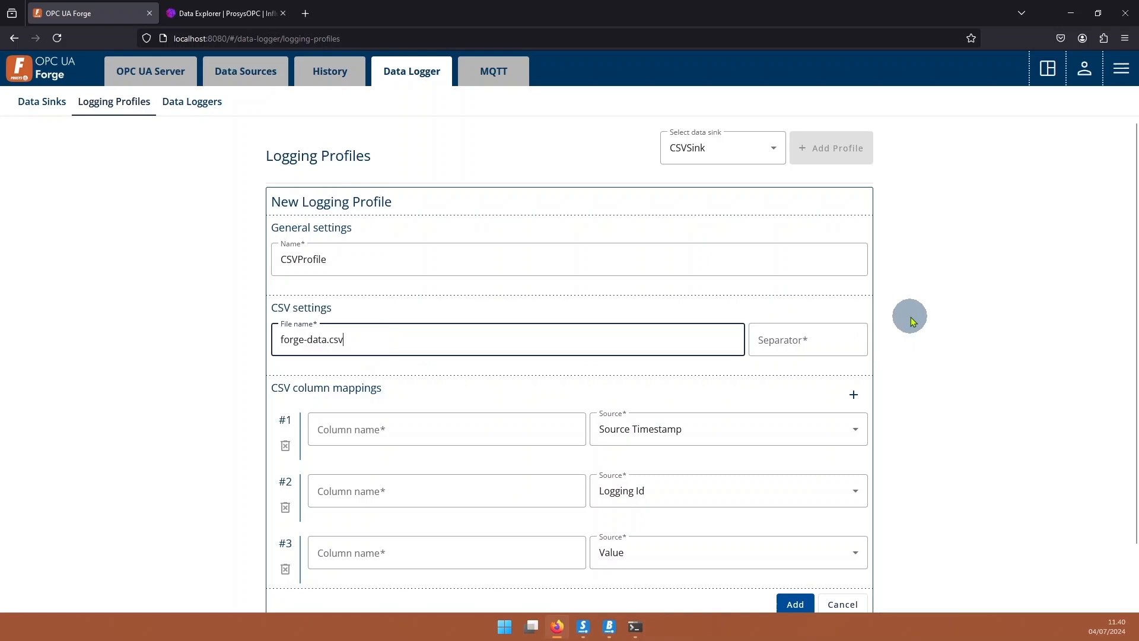
{"action": "left_click", "coordinate": [798, 339]}
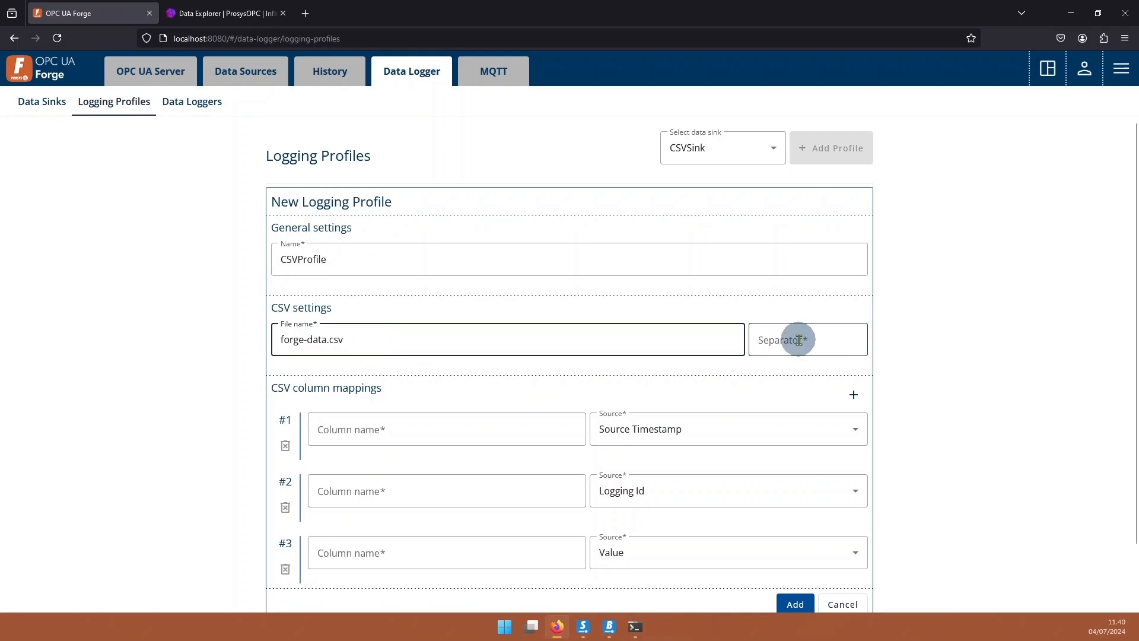
{"action": "type", "text": ";"}
Name the CSV columns time, id and value.
{"action": "scroll", "coordinate": [376, 364], "scroll_direction": "down", "scroll_amount": 2}
{"action": "left_click", "coordinate": [403, 365]}
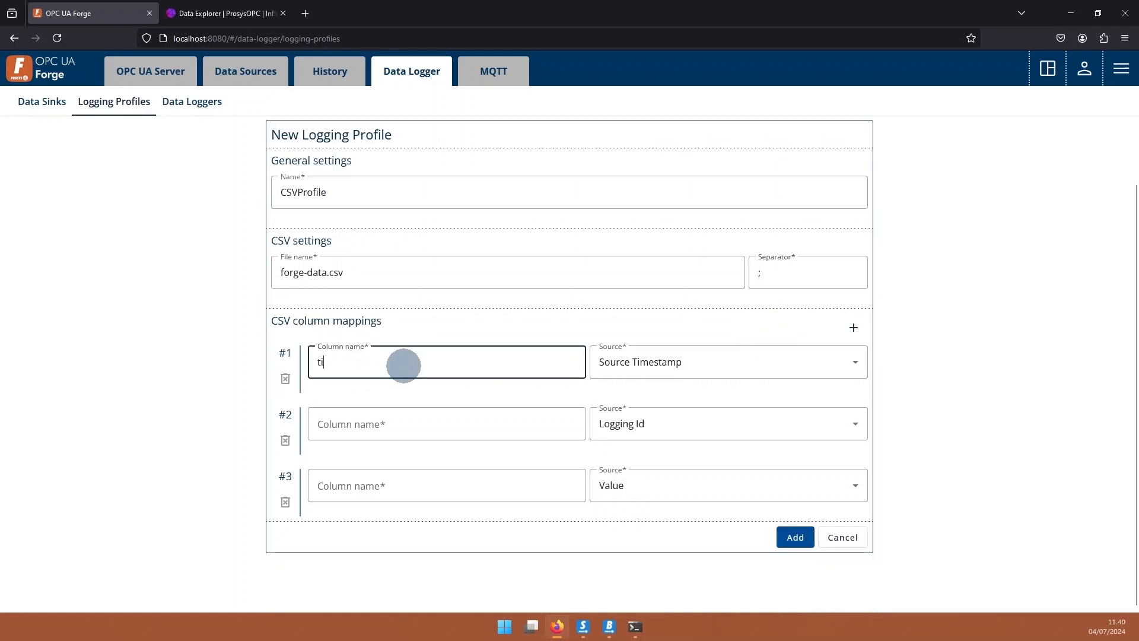
{"action": "key", "text": "Tab"}
{"action": "key", "text": "Tab"}
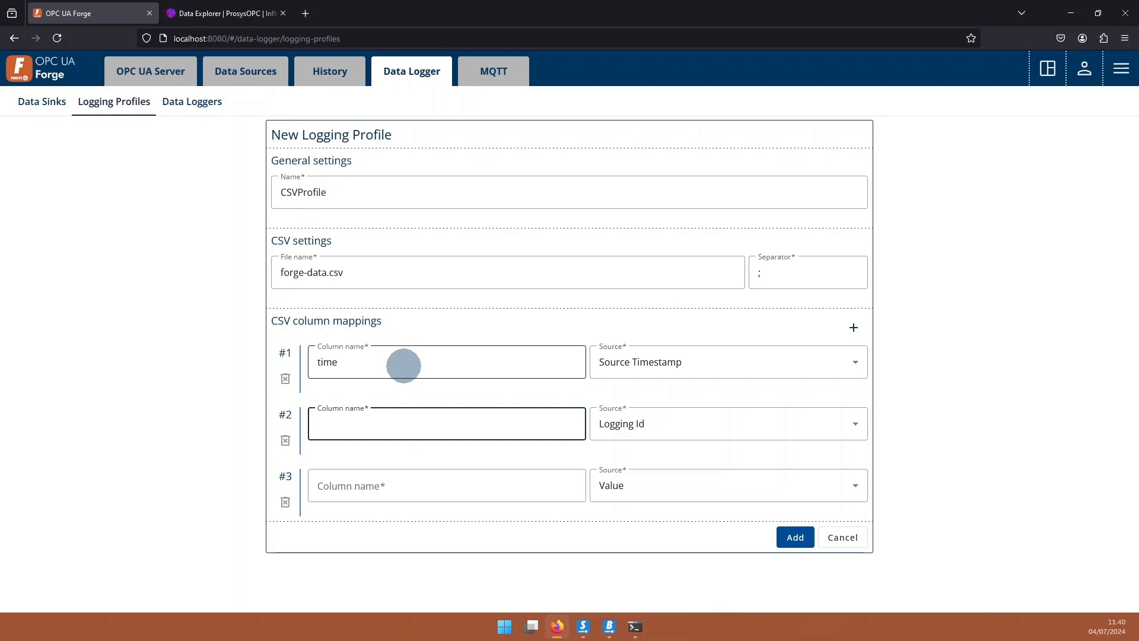
{"action": "type", "text": "id"}
{"action": "key", "text": "Tab"}
{"action": "key", "text": "Tab"}
{"action": "key", "text": "Tab"}
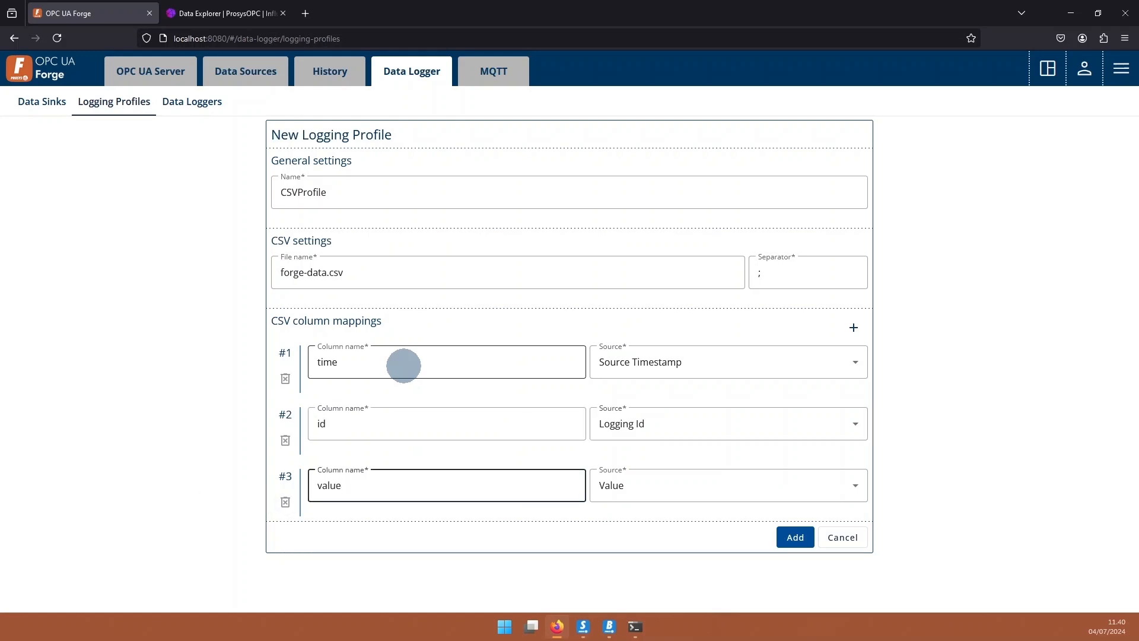
{"action": "left_click", "coordinate": [466, 447]}
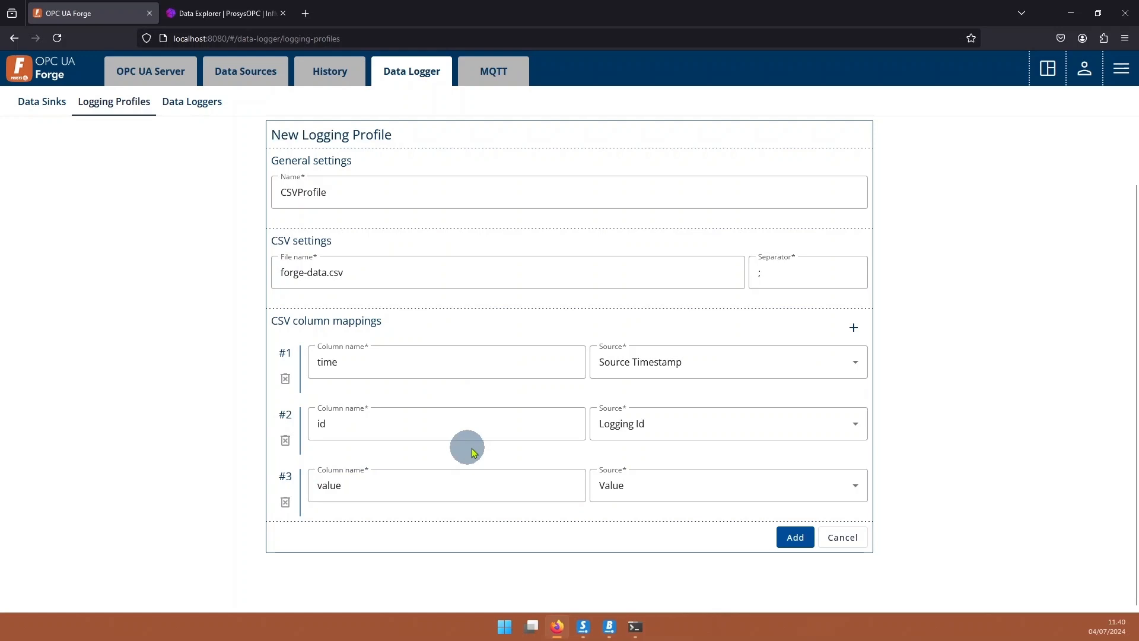
Remove the extra empty fourth column row and save CSVProfile.
{"action": "left_click", "coordinate": [852, 329]}
{"action": "scroll", "coordinate": [349, 448], "scroll_direction": "down", "scroll_amount": 2}
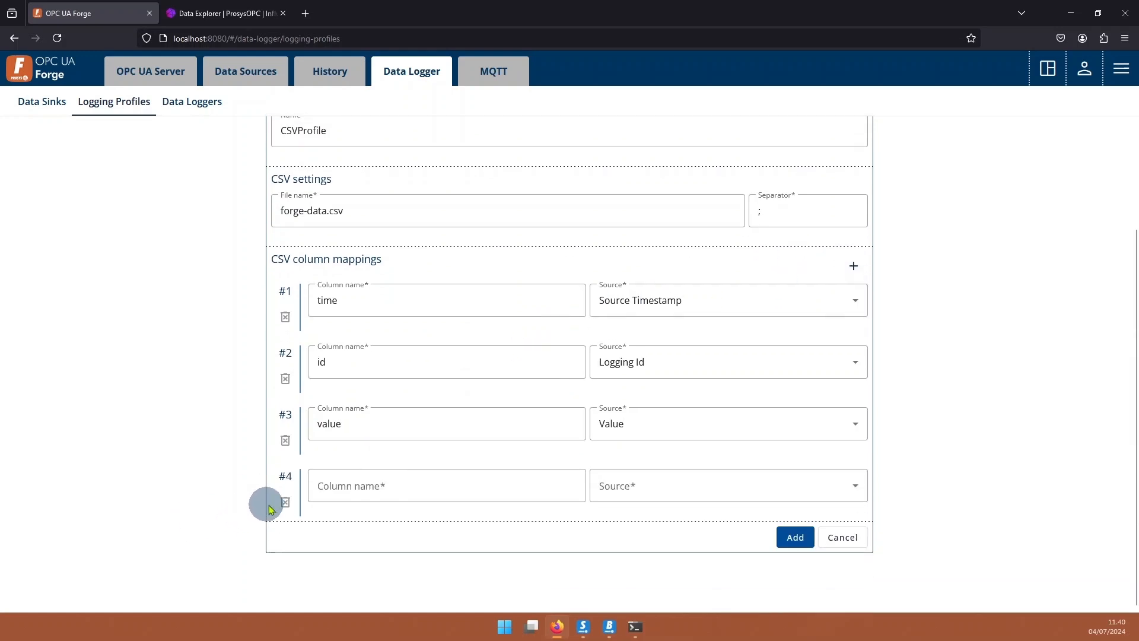
{"action": "left_click", "coordinate": [286, 504]}
{"action": "scroll", "coordinate": [507, 406], "scroll_direction": "up", "scroll_amount": 1}
{"action": "scroll", "coordinate": [507, 406], "scroll_direction": "down", "scroll_amount": 1}
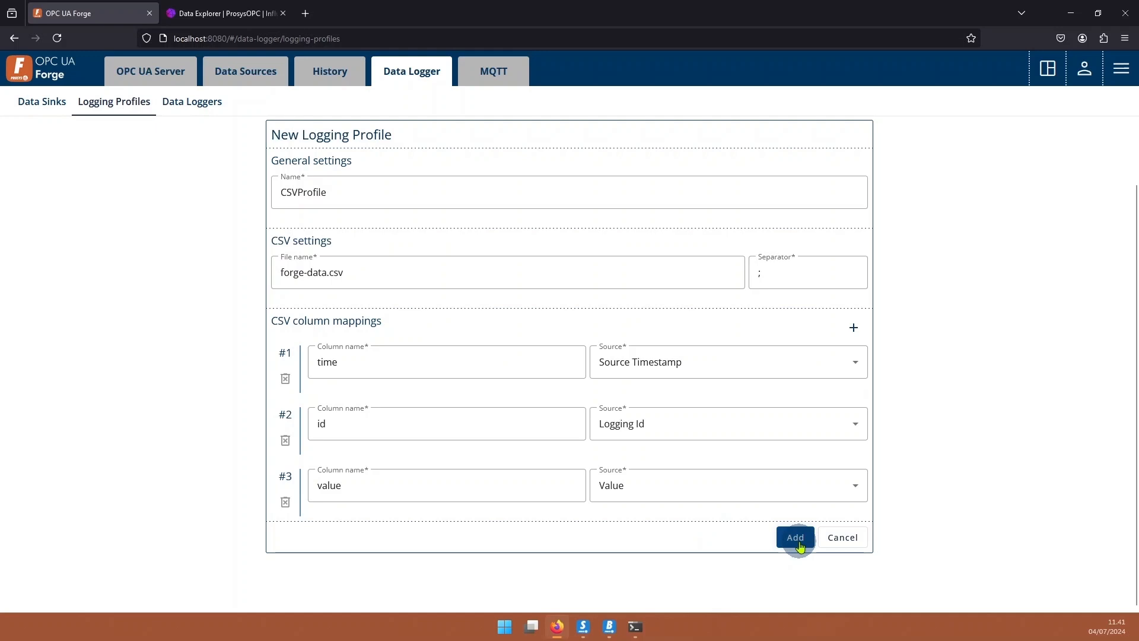
{"action": "scroll", "coordinate": [782, 542], "scroll_direction": "up", "scroll_amount": 2}
{"action": "scroll", "coordinate": [783, 542], "scroll_direction": "down", "scroll_amount": 2}
{"action": "left_click", "coordinate": [790, 539]}
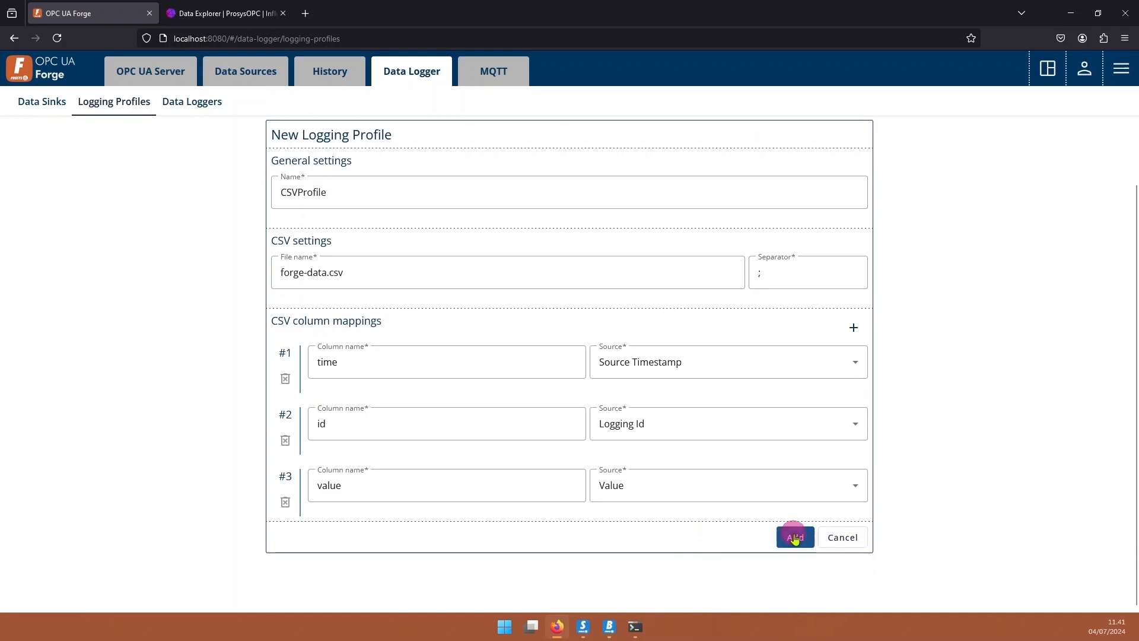
Add a data logger named CSVLogger that uses CSVProfile.
{"action": "left_click", "coordinate": [189, 102]}
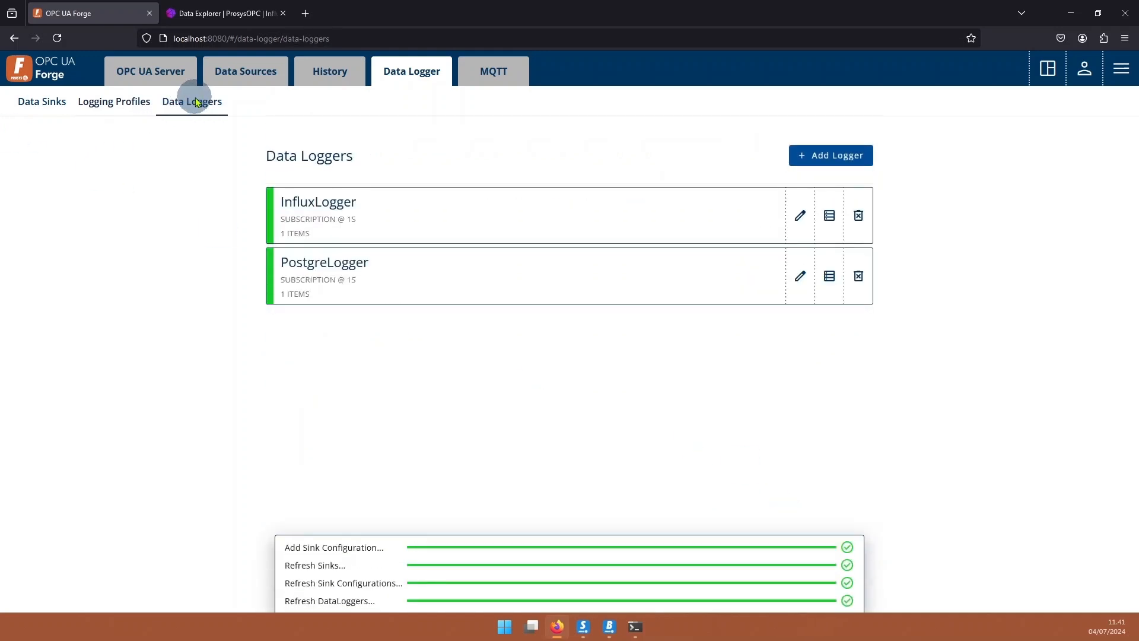
{"action": "left_click", "coordinate": [853, 150]}
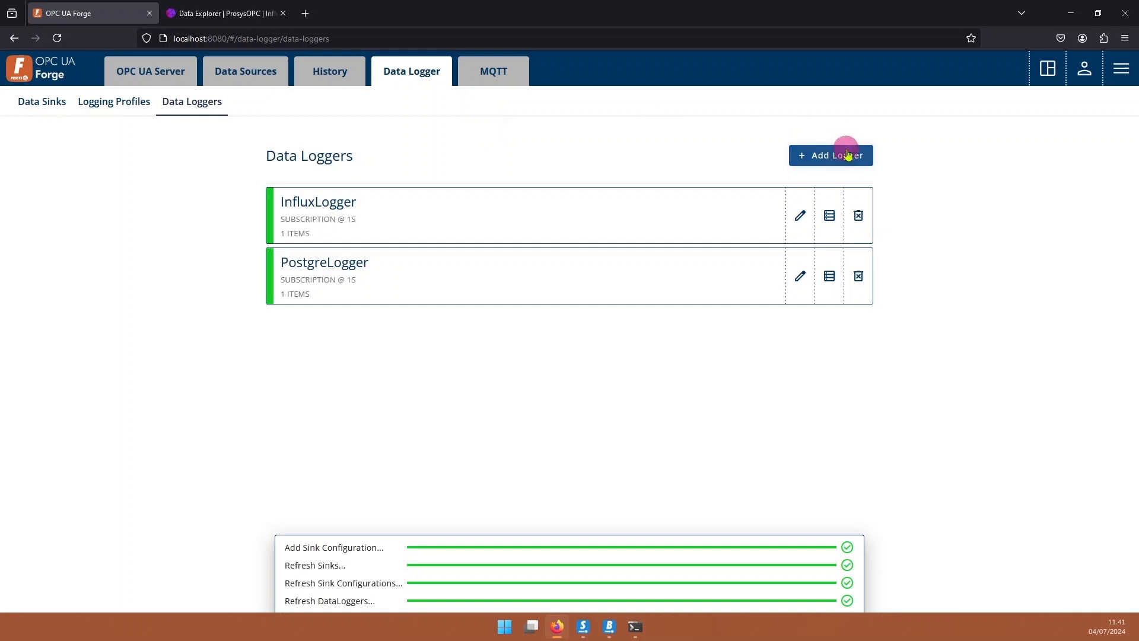
{"action": "left_click", "coordinate": [298, 264]}
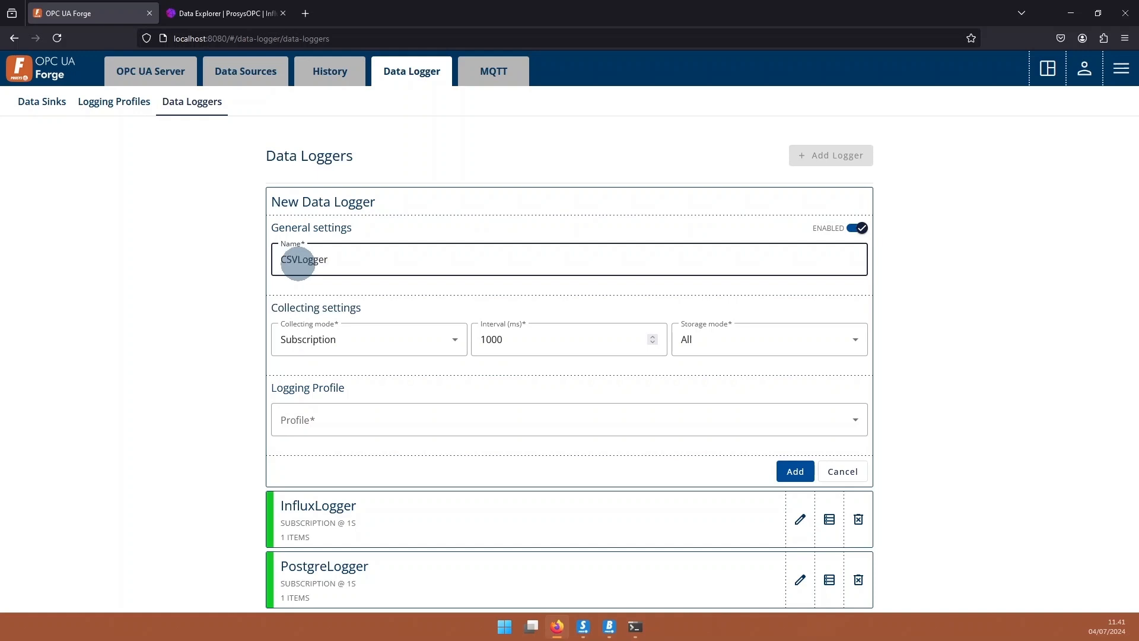
{"action": "type", "text": "CSVLogger"}
{"action": "left_click", "coordinate": [433, 422]}
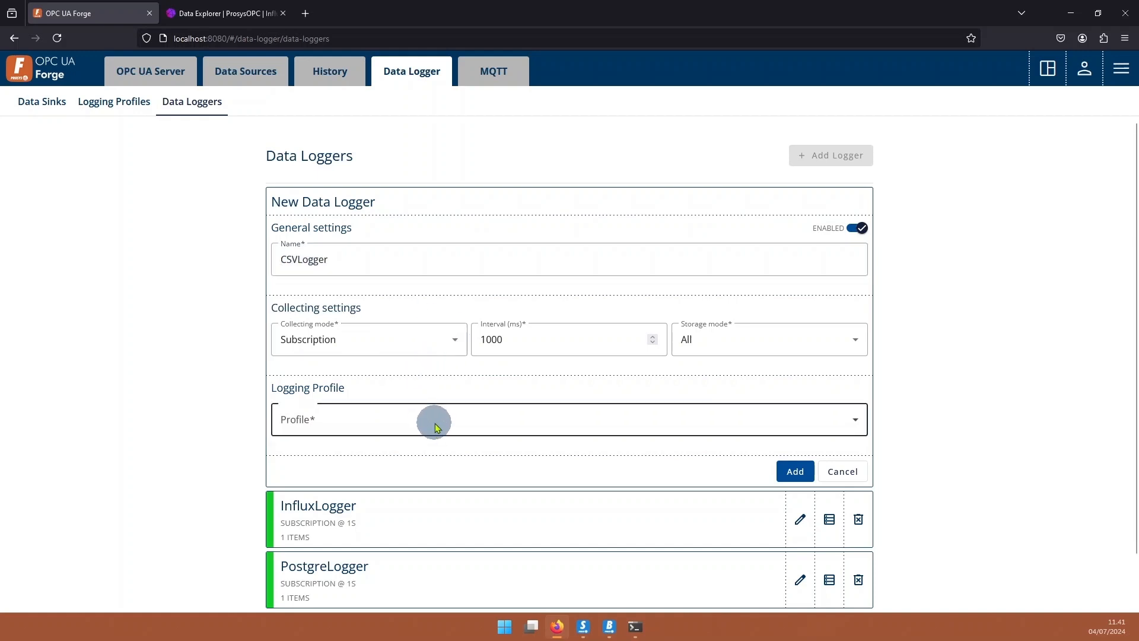
{"action": "left_click", "coordinate": [315, 456]}
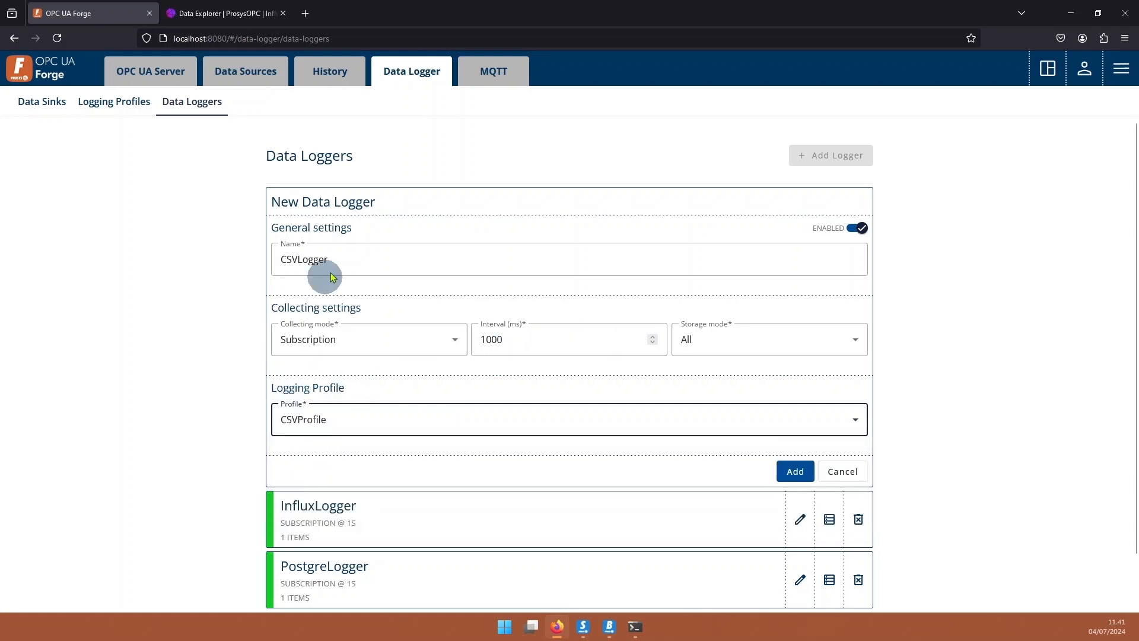
{"action": "left_click", "coordinate": [794, 472]}
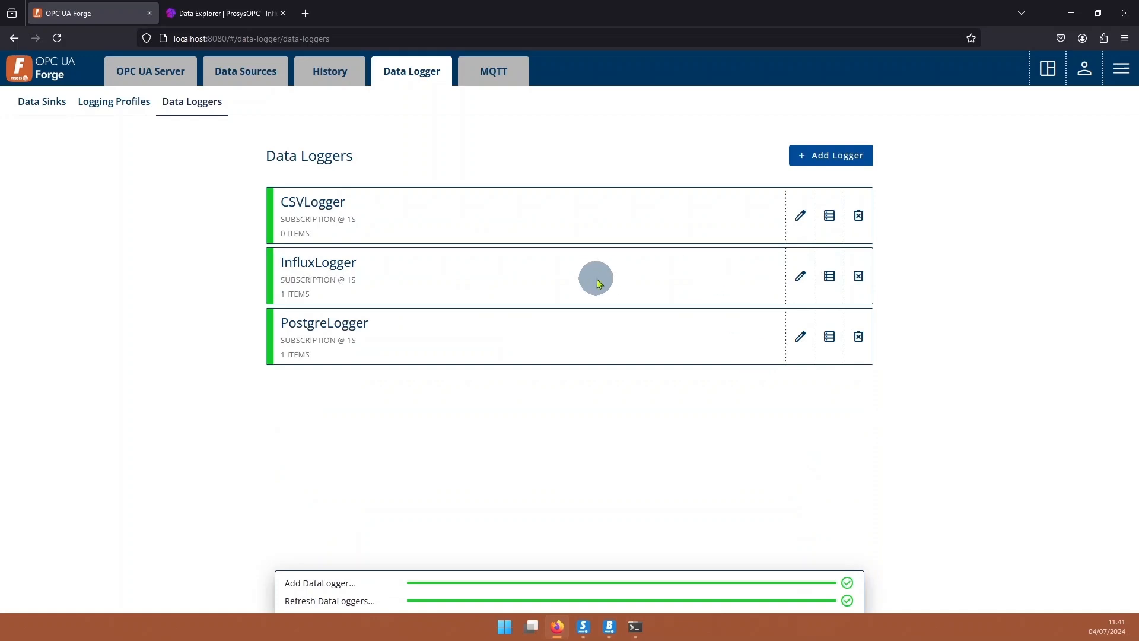
Add BoilerPressureSteam to CSVLogger, then view forge-data.csv in Excel with column B widened.
{"action": "left_click", "coordinate": [829, 217]}
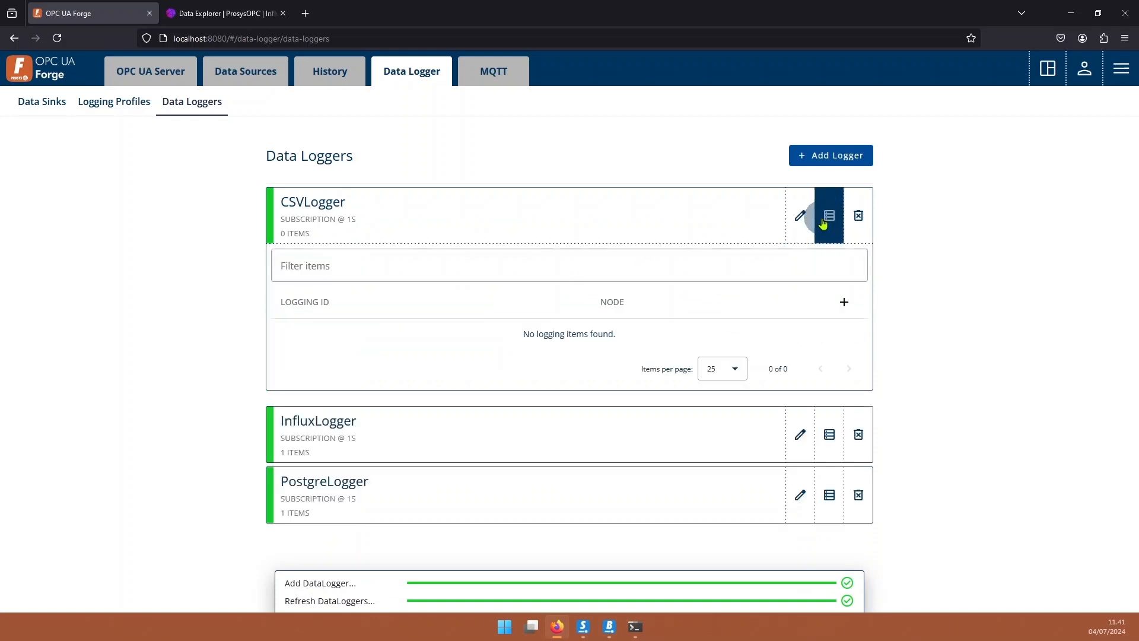
{"action": "left_click", "coordinate": [842, 304]}
{"action": "left_click", "coordinate": [453, 313]}
{"action": "left_click", "coordinate": [733, 308]}
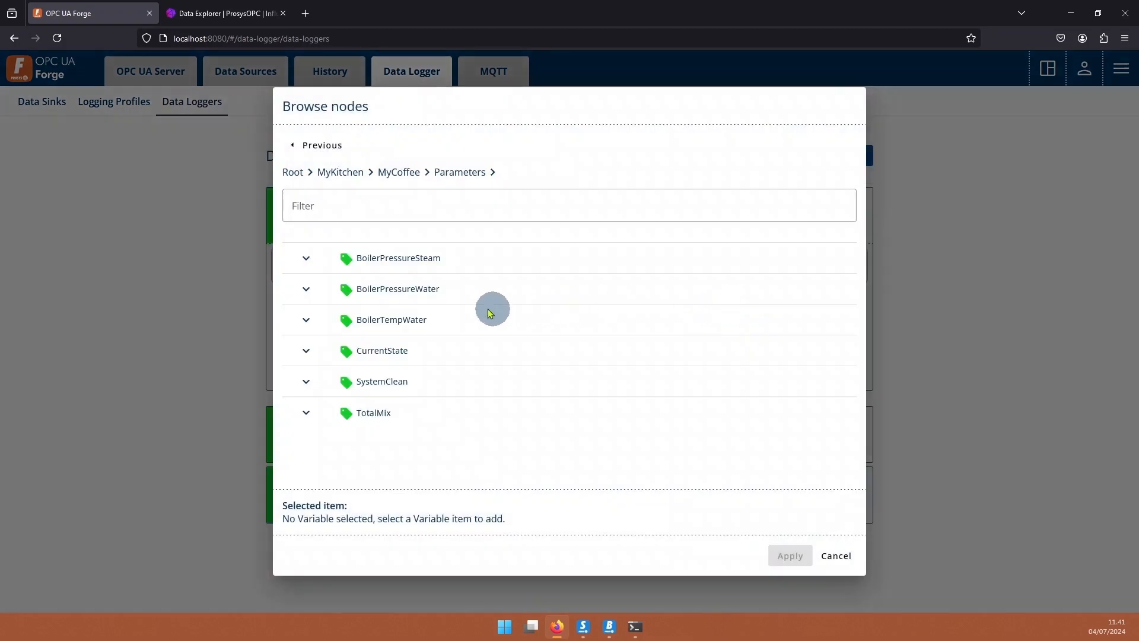
{"action": "left_click", "coordinate": [387, 260]}
{"action": "left_click", "coordinate": [790, 555]}
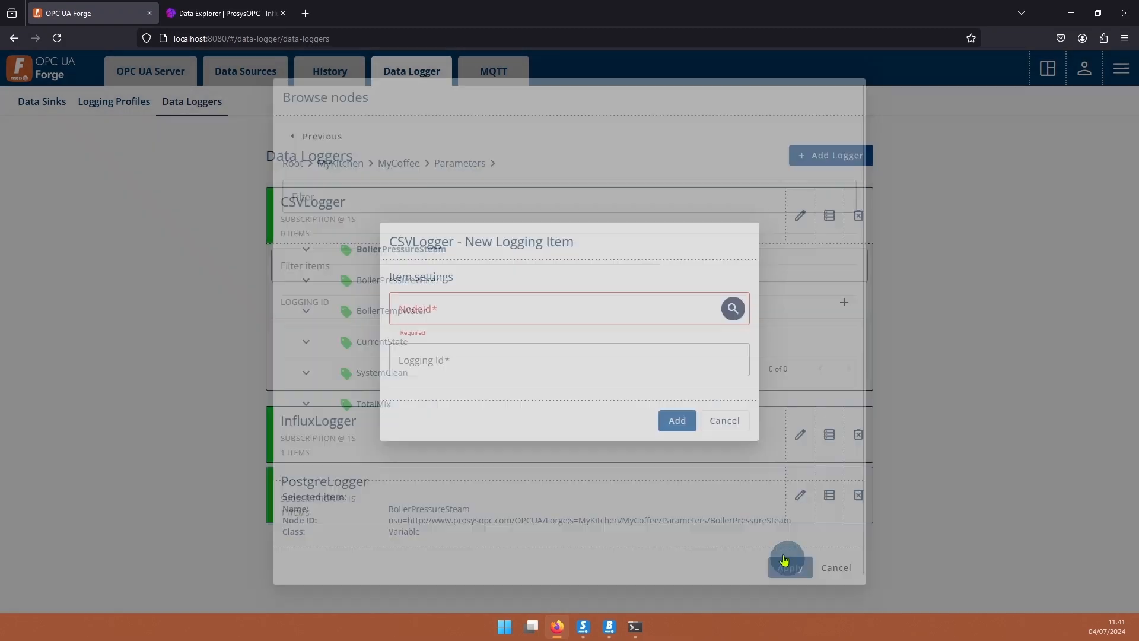
{"action": "left_click", "coordinate": [676, 421]}
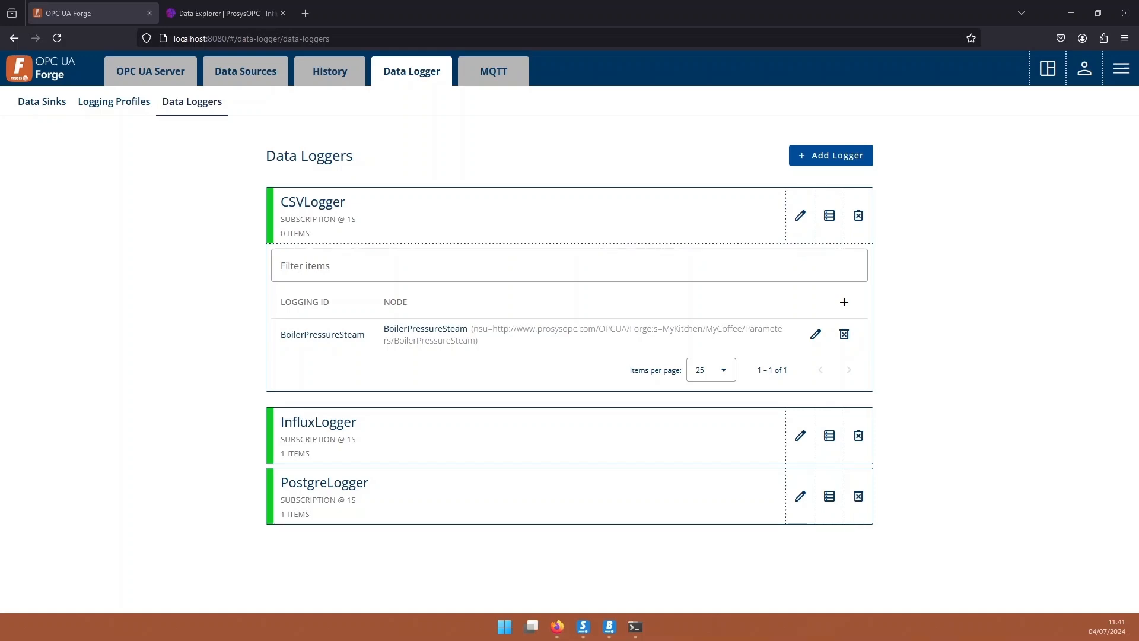
{"action": "left_click_drag", "start_coordinate": [0, 42], "coordinate": [691, 1]}
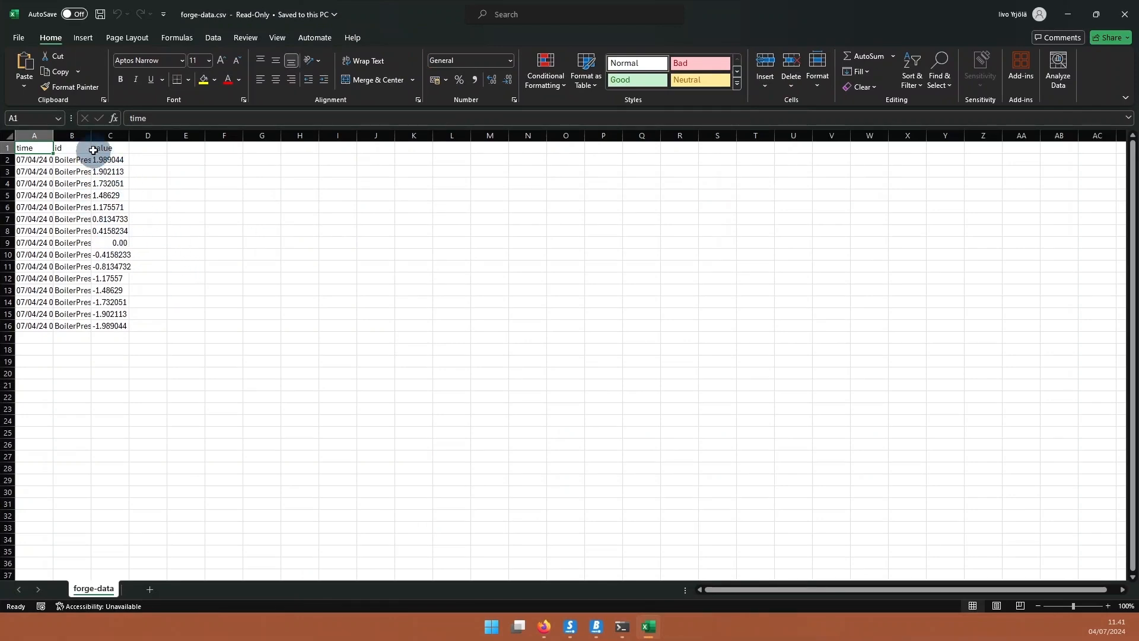
{"action": "left_click_drag", "start_coordinate": [91, 136], "coordinate": [143, 138]}
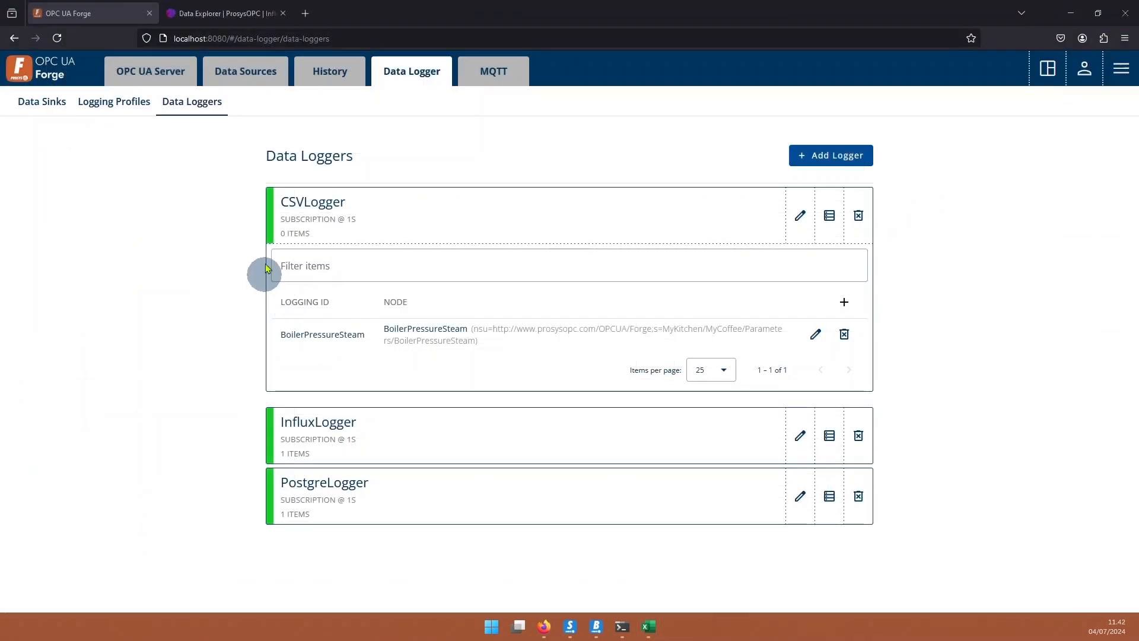
Save a reverse connection named 'Prosys OPC UA Browser' with an opc.tcp endpoint URL.
{"action": "left_click", "coordinate": [823, 226]}
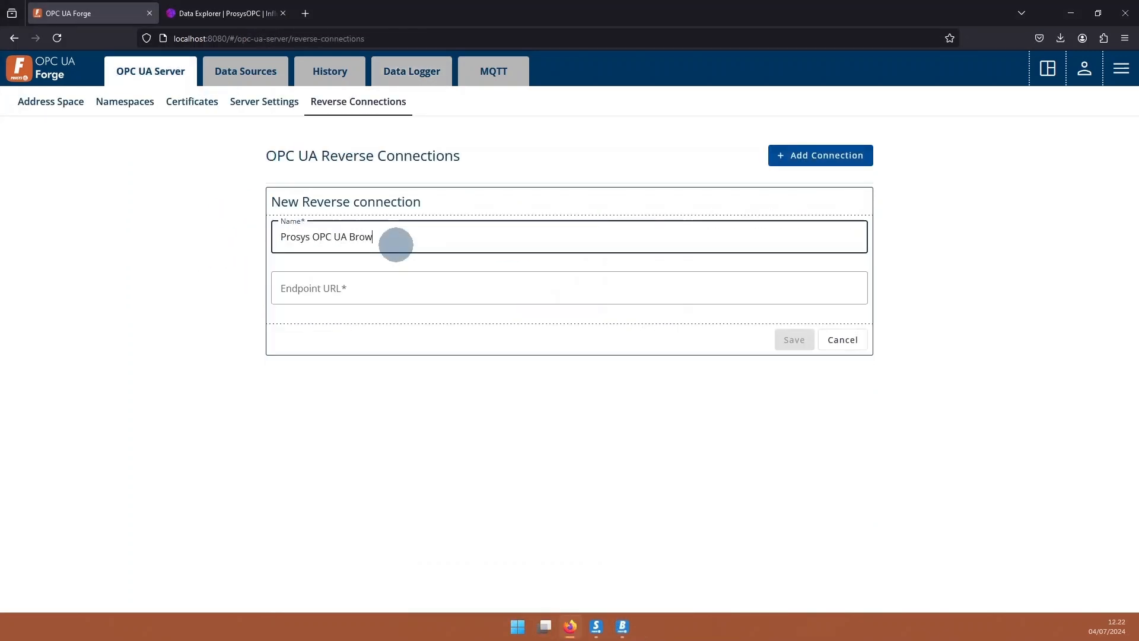
{"action": "type", "text": "wser"}
{"action": "left_click", "coordinate": [289, 282]}
{"action": "type", "text": "opc.tcp://"}
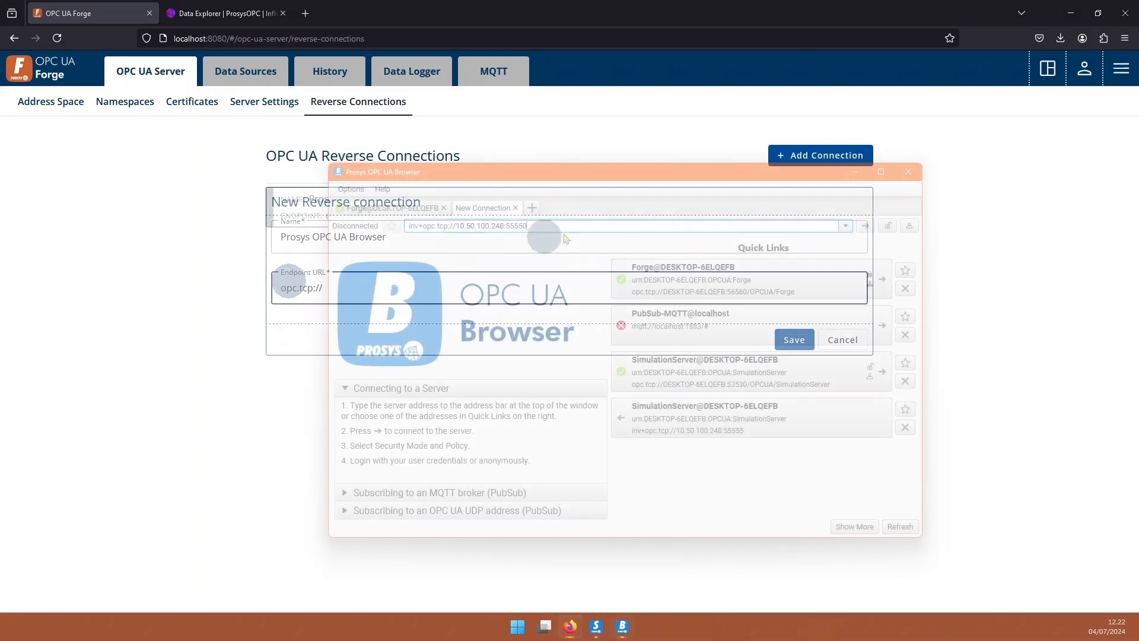
{"action": "key", "text": "Return"}
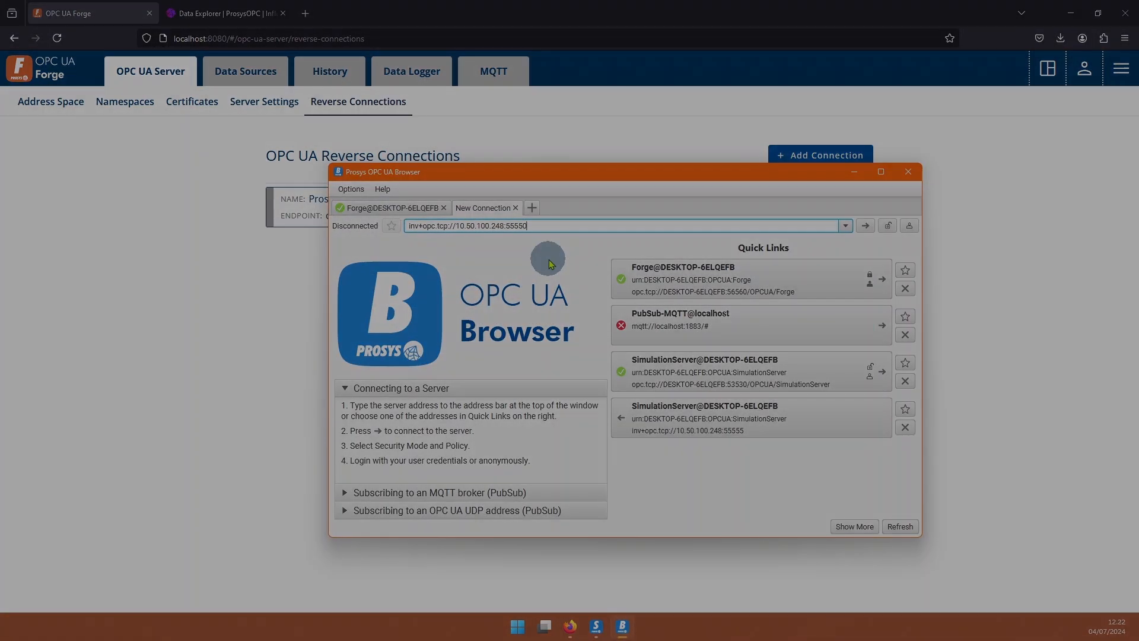